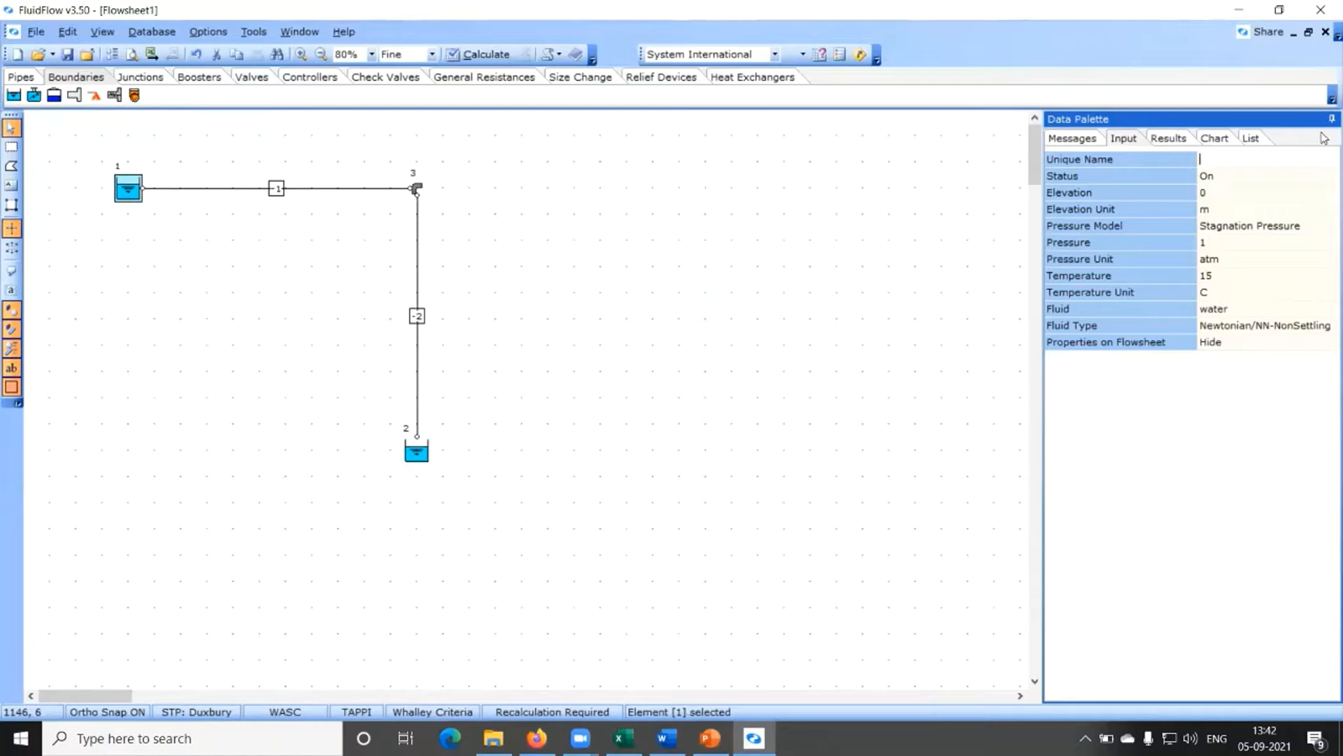
Set the elevation of reservoir 1 to 2, keeping metres as the elevation unit.
left_click(1126, 140)
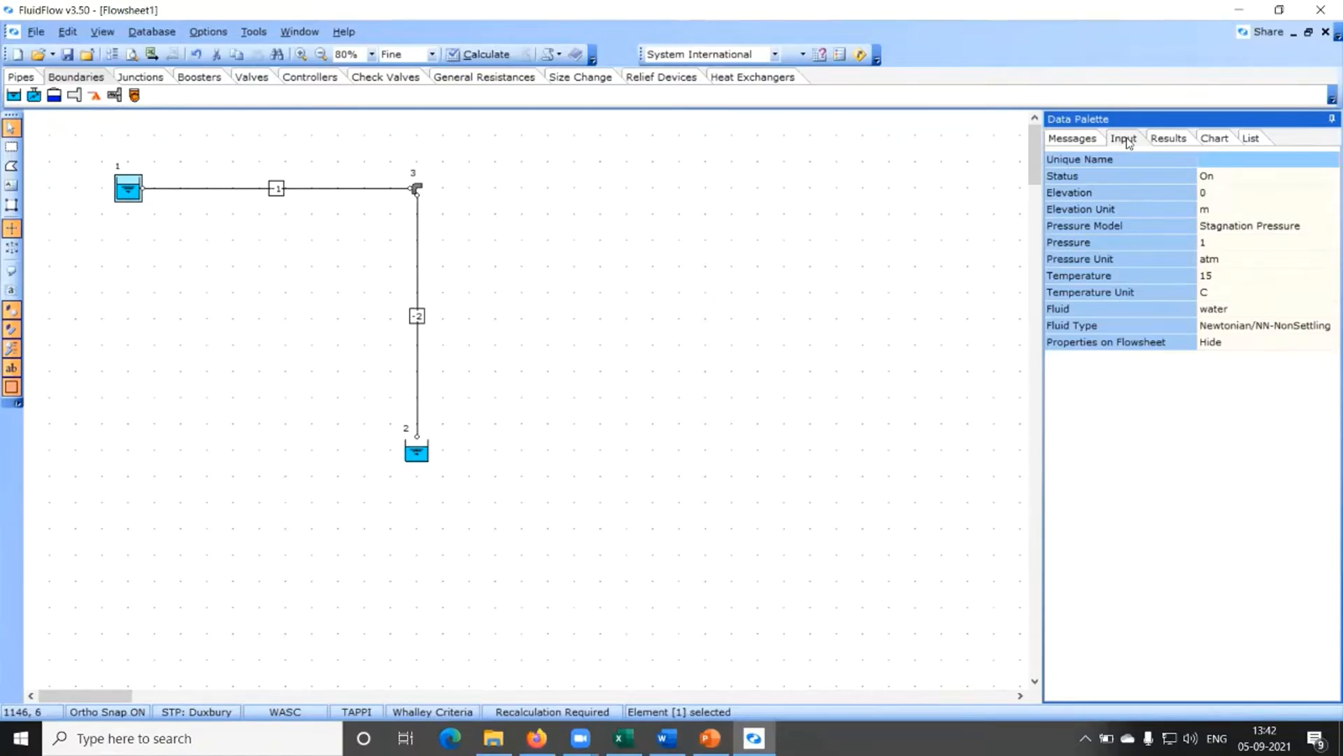
left_click(1251, 194)
type("2")
key("Return")
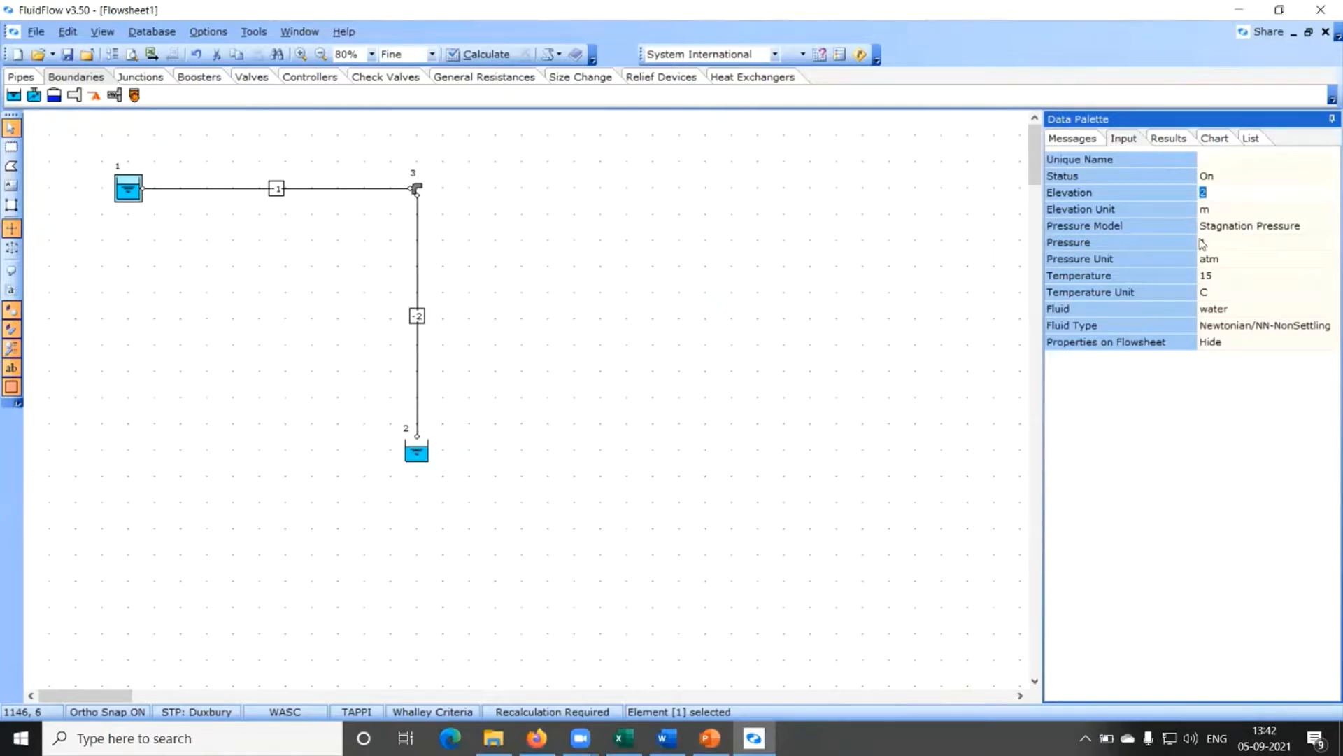
left_click(1253, 211)
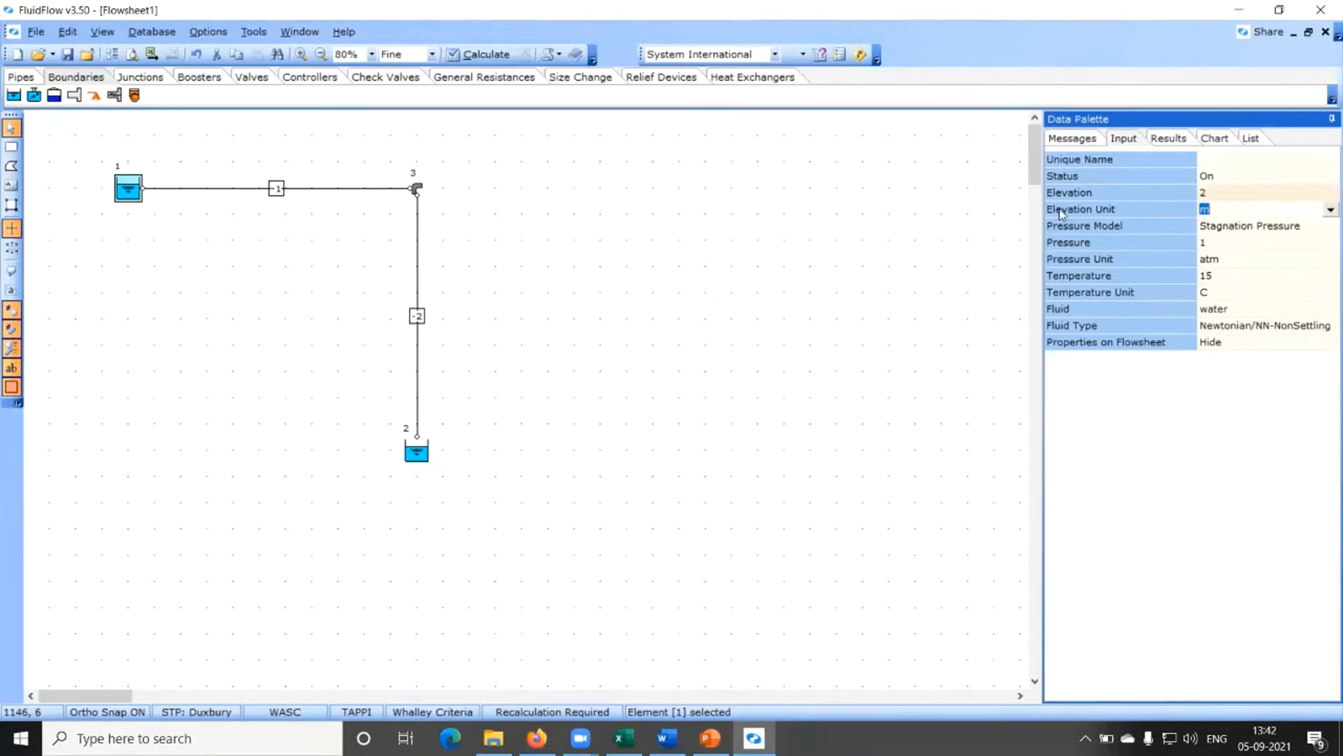
left_click(1329, 210)
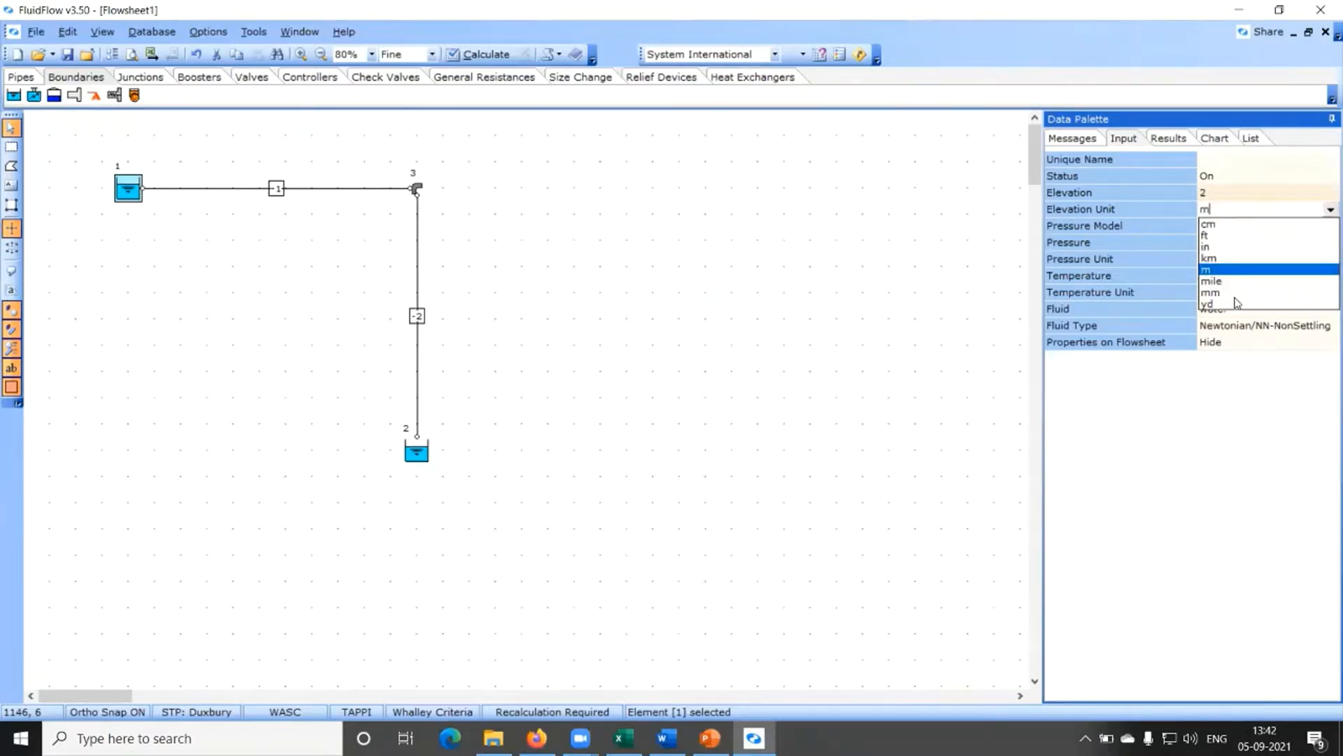
left_click(1132, 220)
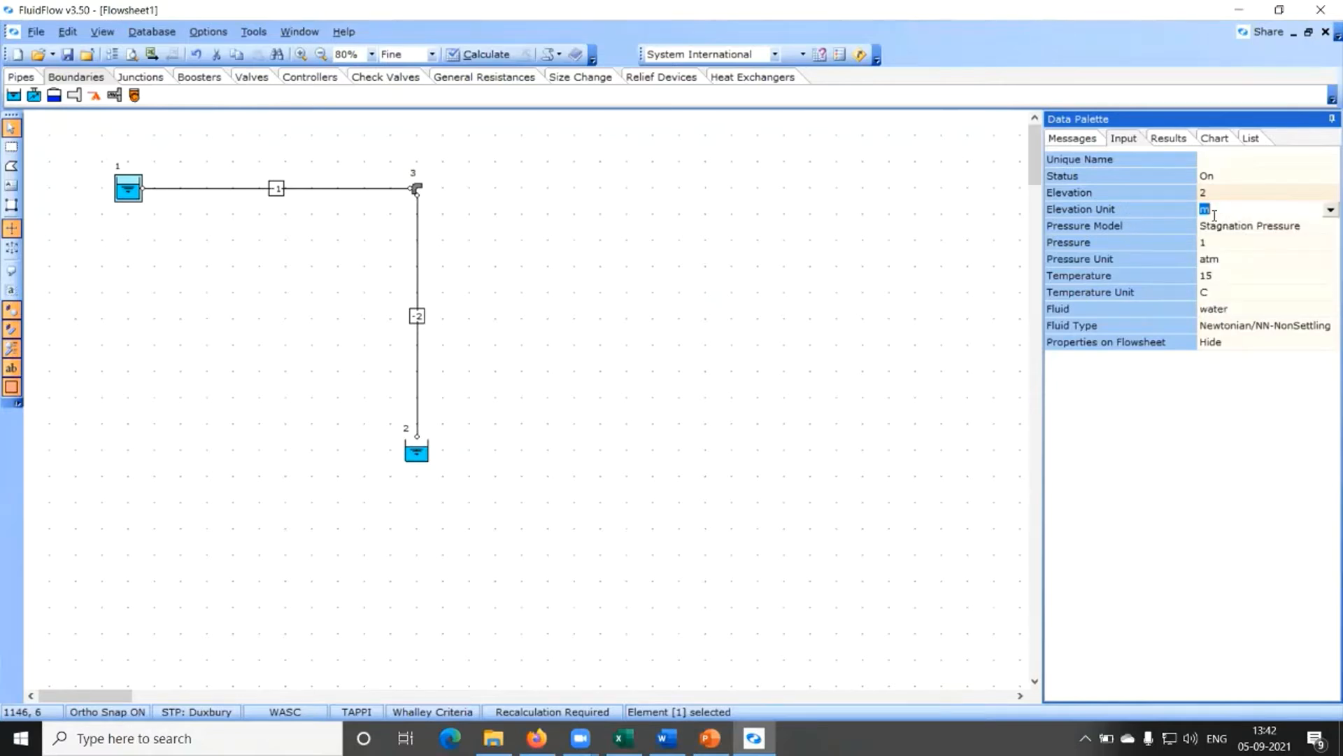
Set reservoir 1's pressure model to Static Pressure and review its pressure, temperature and fluid inputs.
left_click(1314, 227)
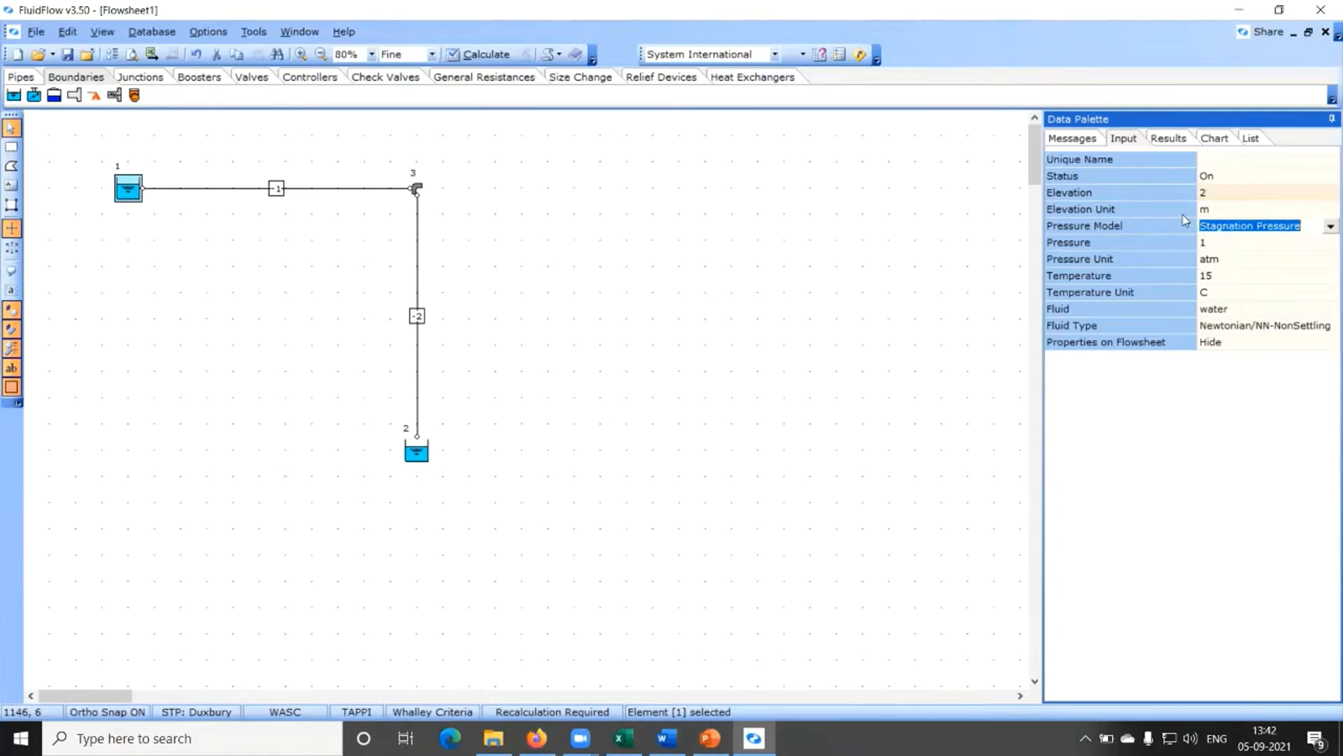
left_click(1328, 226)
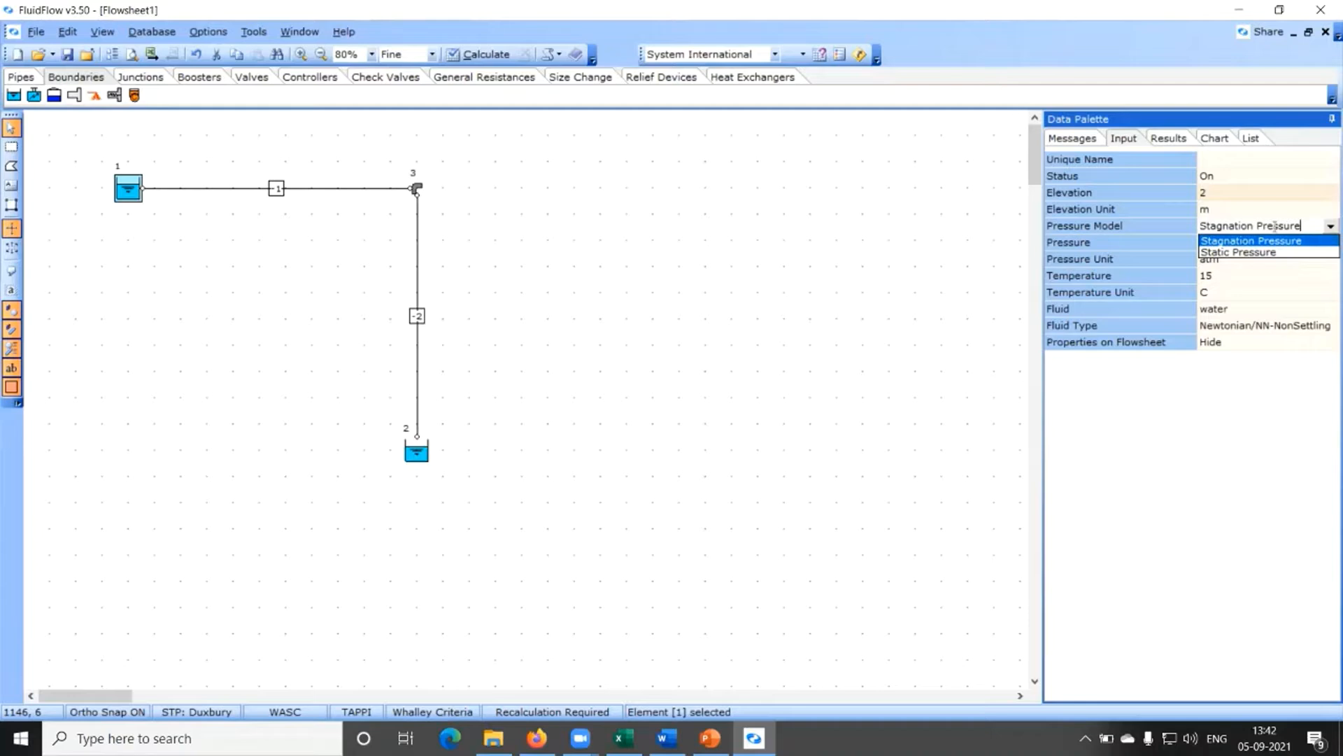
left_click(1217, 253)
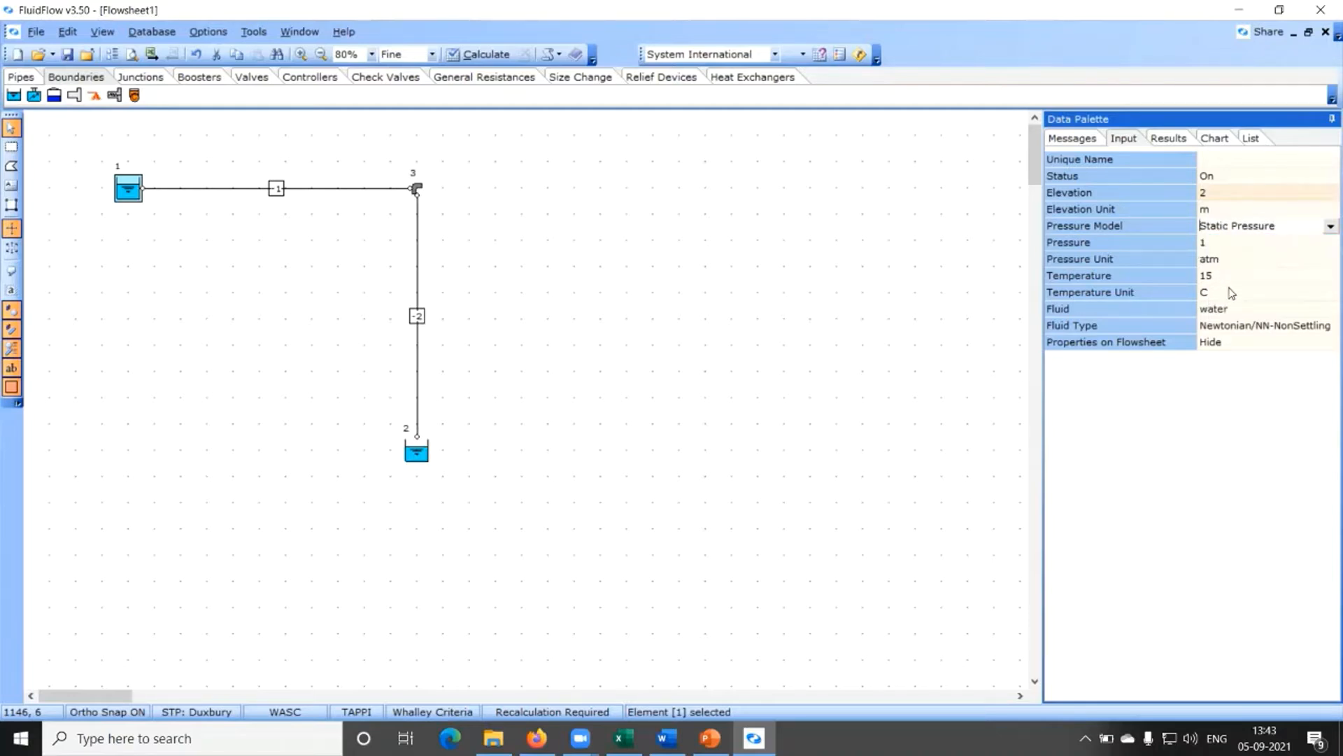
left_click(1225, 243)
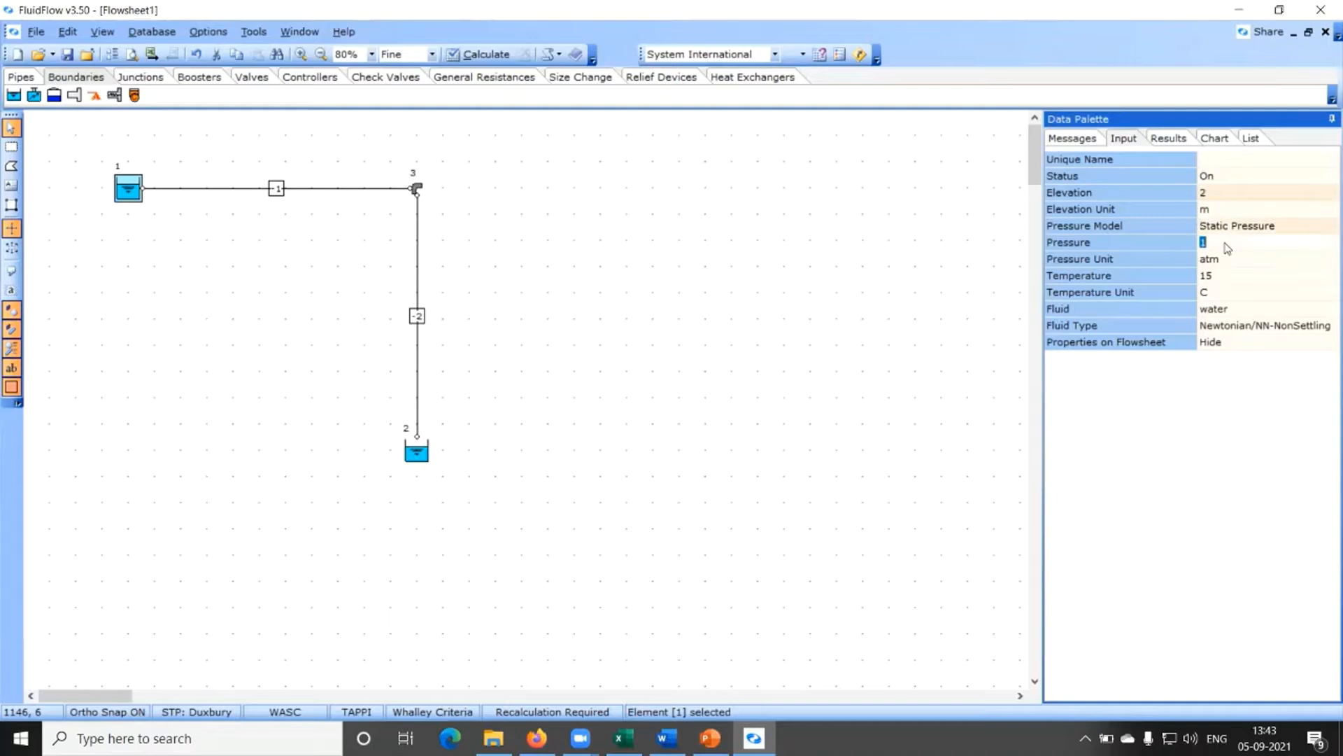
left_click(1254, 276)
left_click(1227, 299)
left_click(1260, 308)
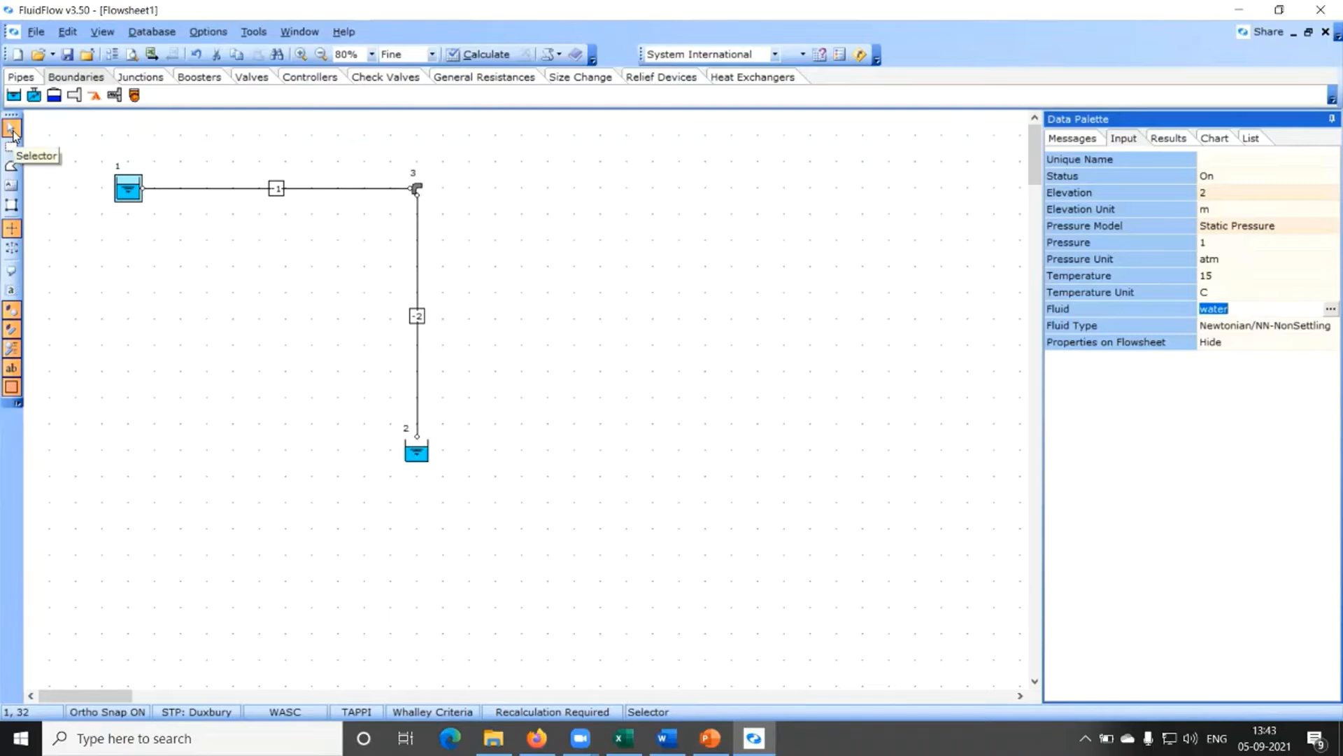
left_click(128, 191)
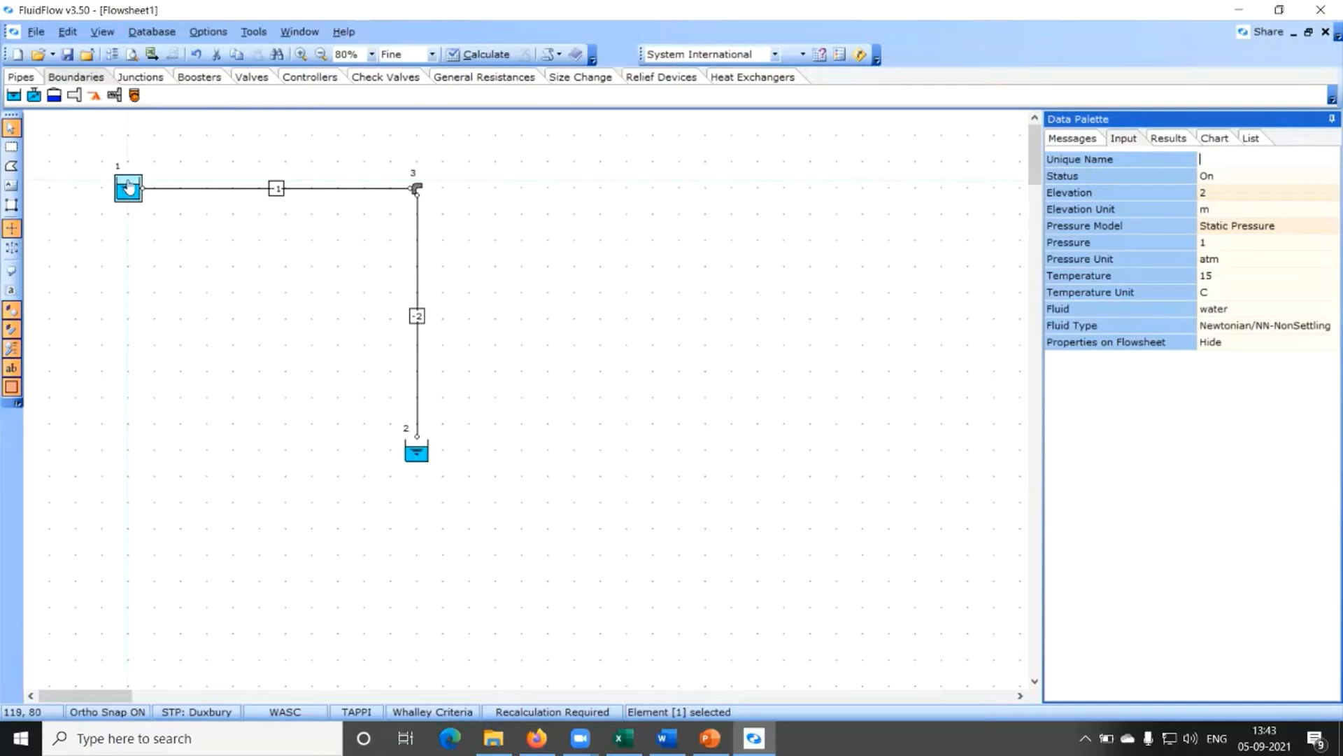
left_click(1126, 139)
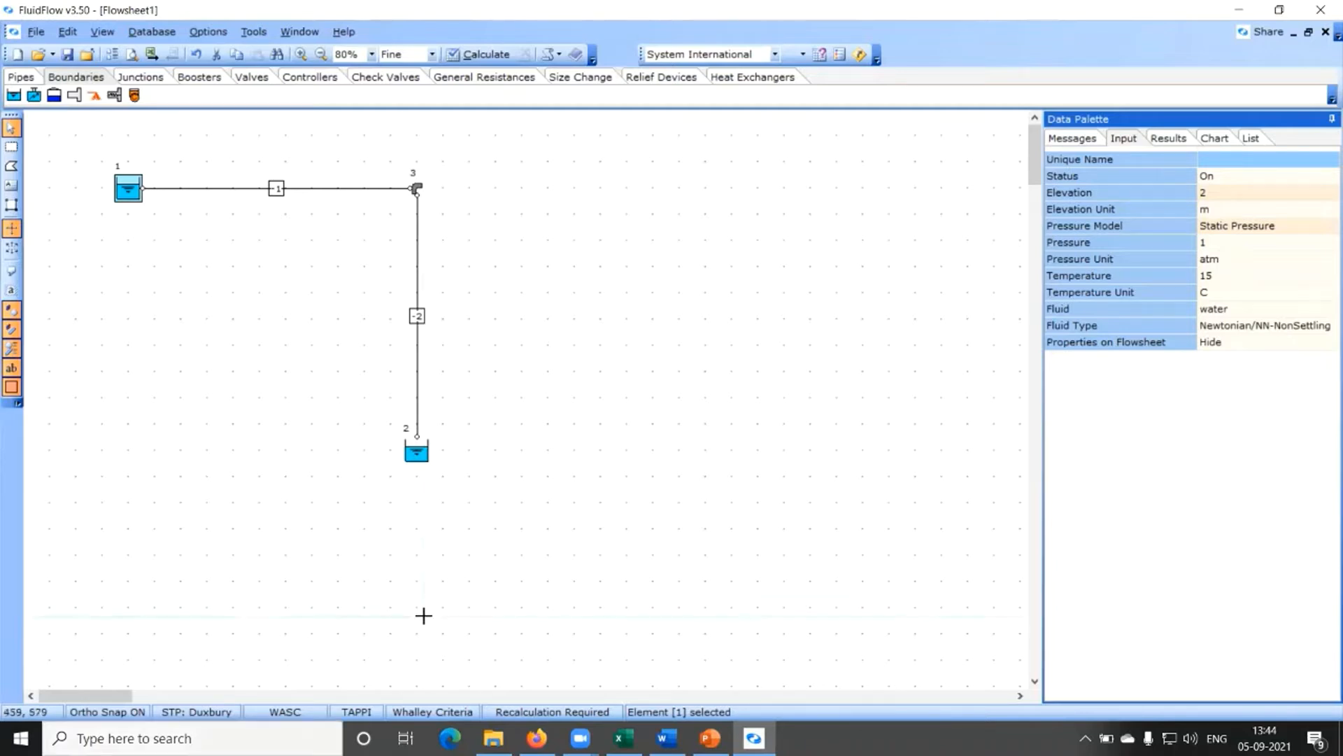
Set the pressure model of reservoir 2, at the lower end of the pipeline, to Static Pressure.
left_click(413, 453)
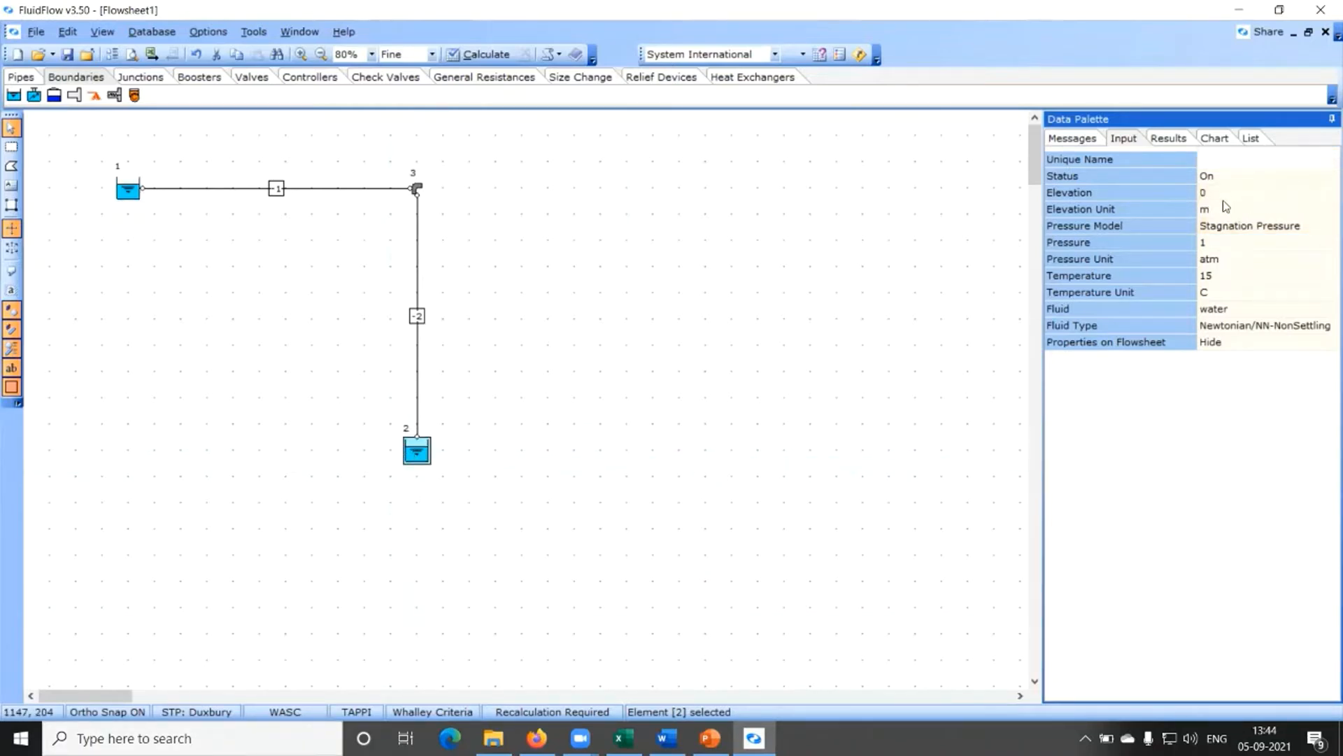
left_click(1320, 229)
left_click(1329, 226)
left_click(1286, 252)
left_click(1245, 259)
left_click(1229, 244)
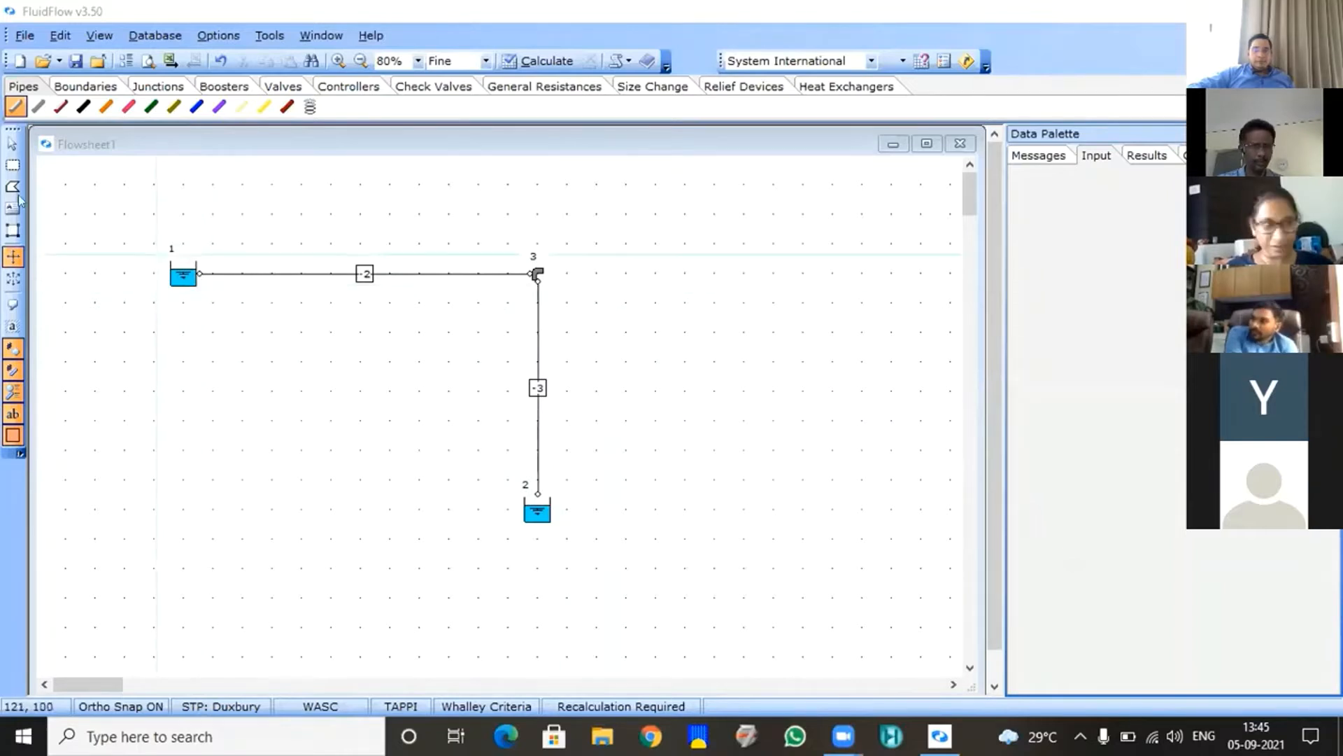
Check reservoir 1's inputs and choose the pressure model for reservoir 2.
left_click(11, 139)
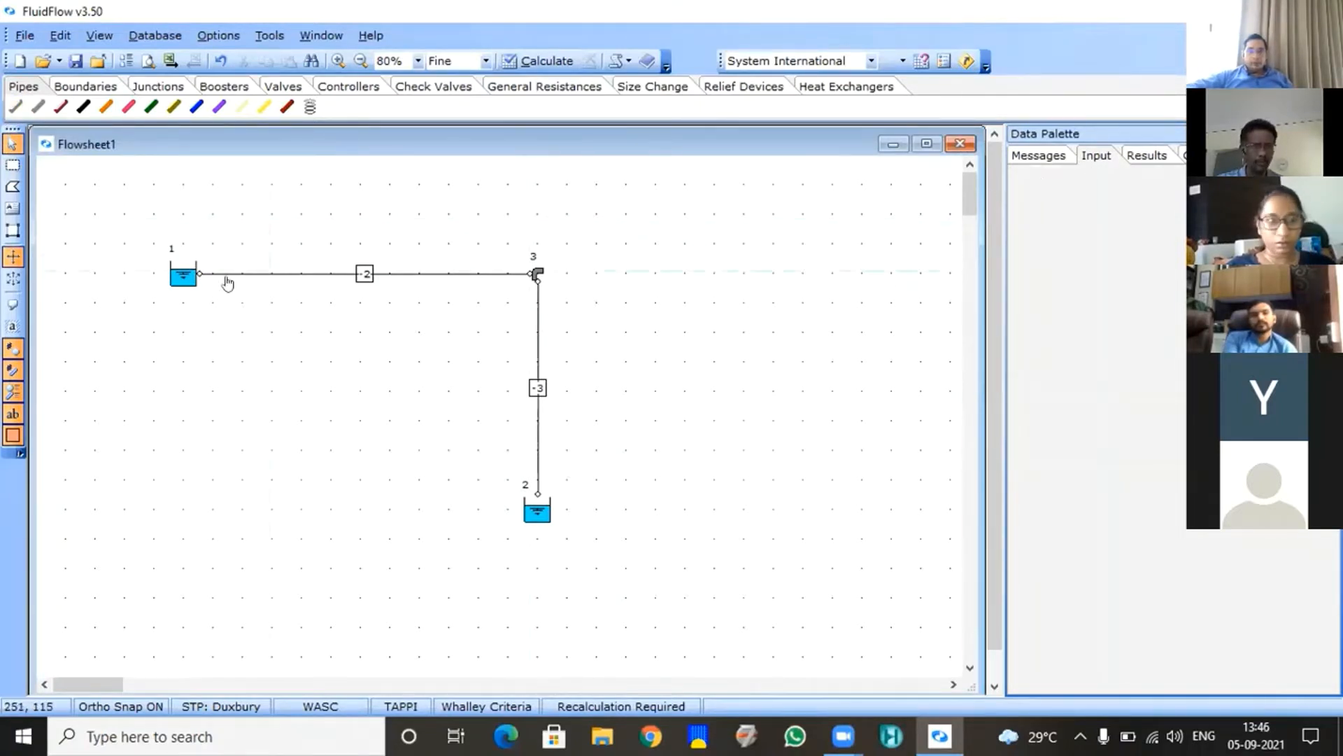
left_click(181, 276)
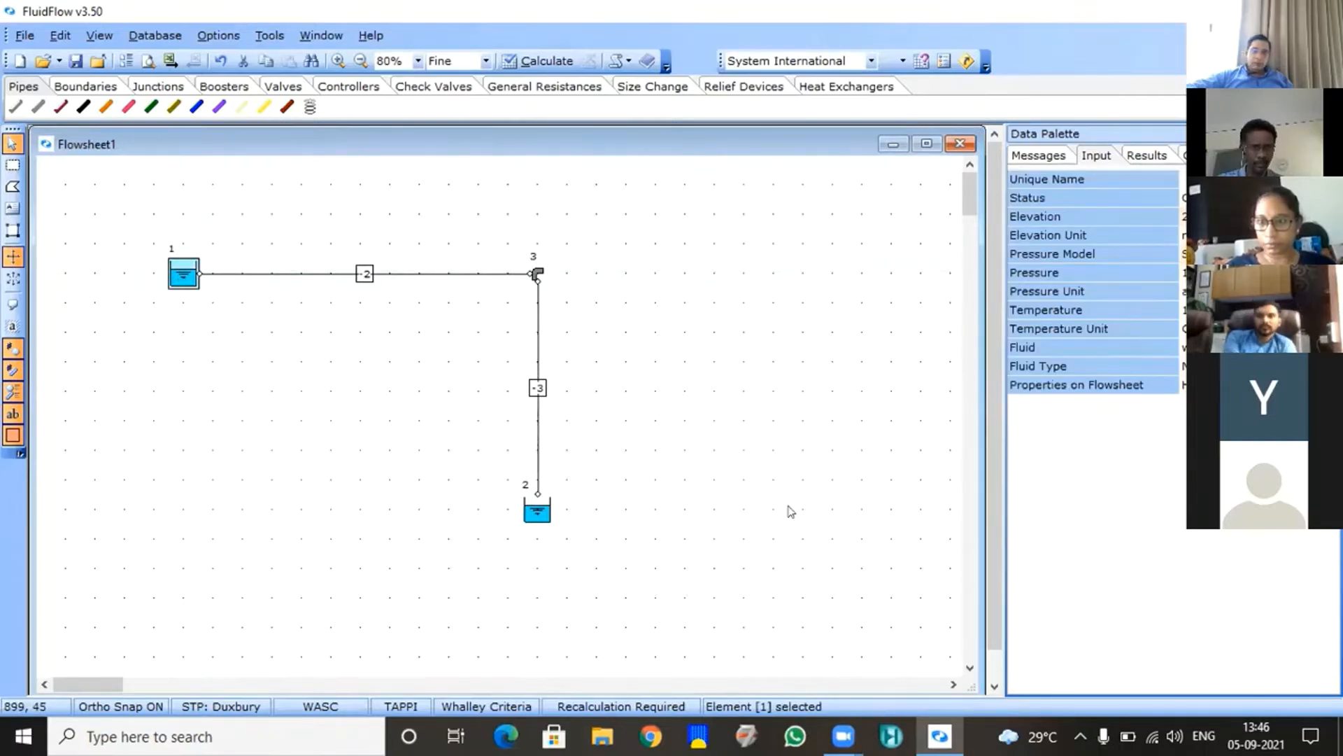
left_click(533, 516)
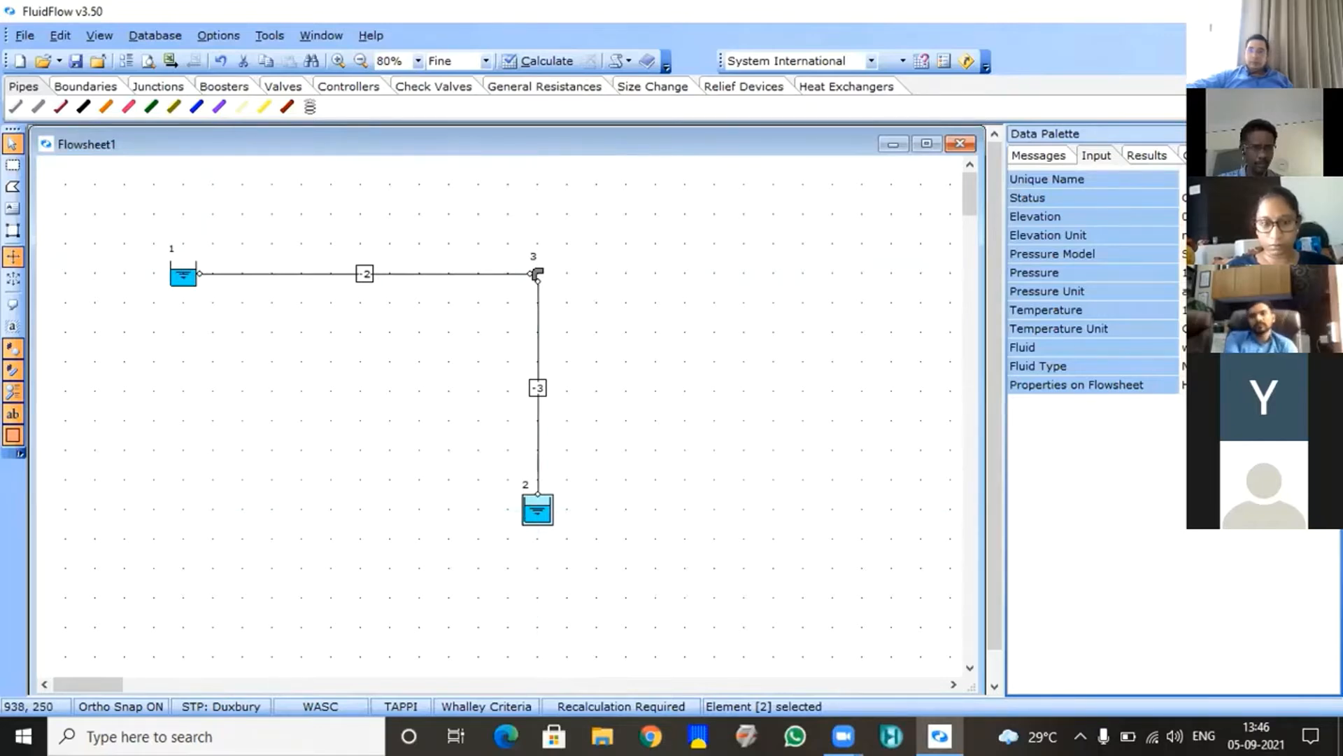
left_click(1224, 254)
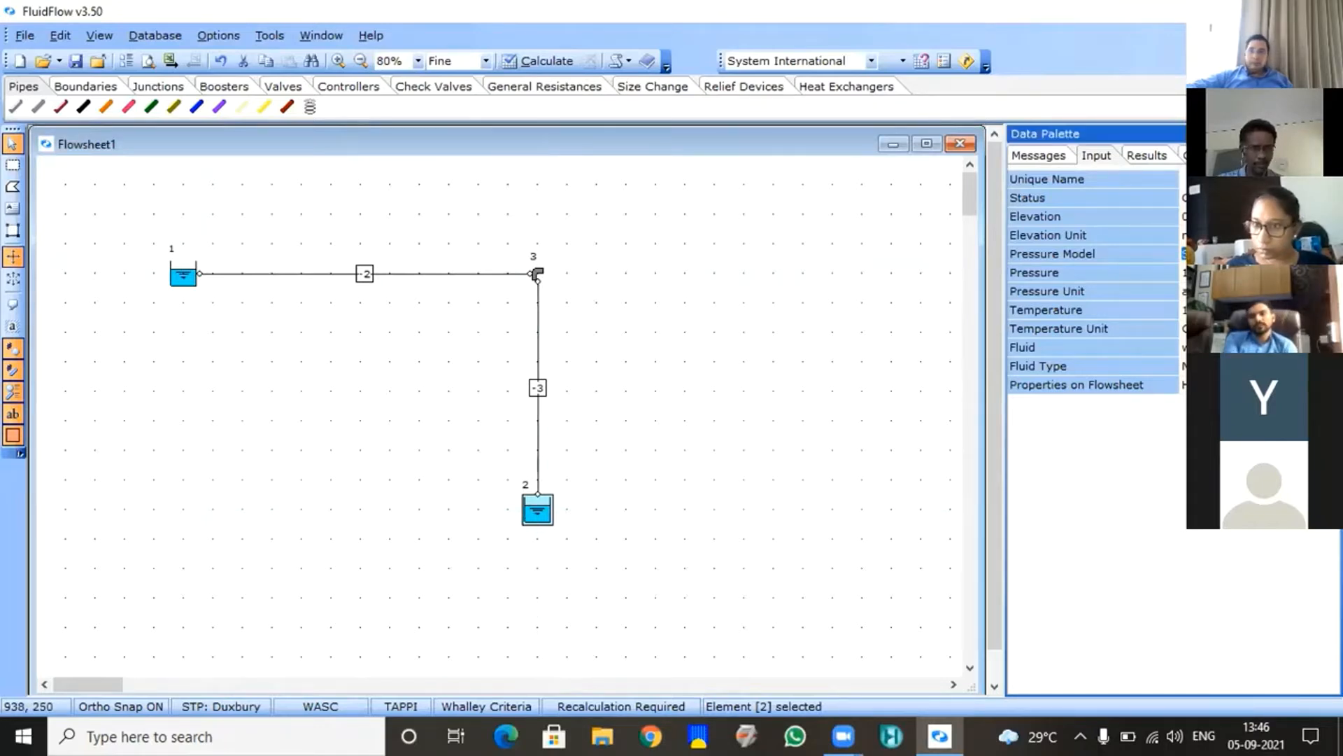
left_click(1224, 272)
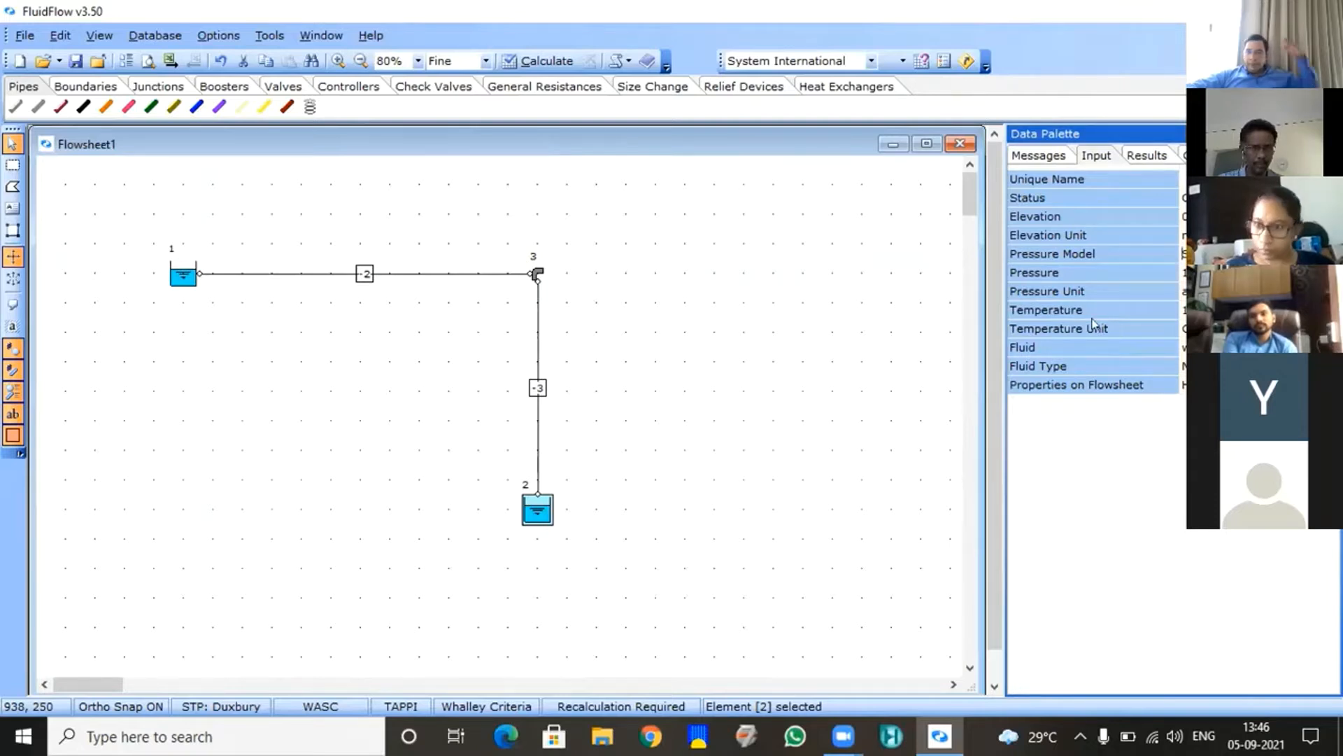
Set the elevation of bend 3, at the corner between the two pipes, to 2.
left_click(538, 275)
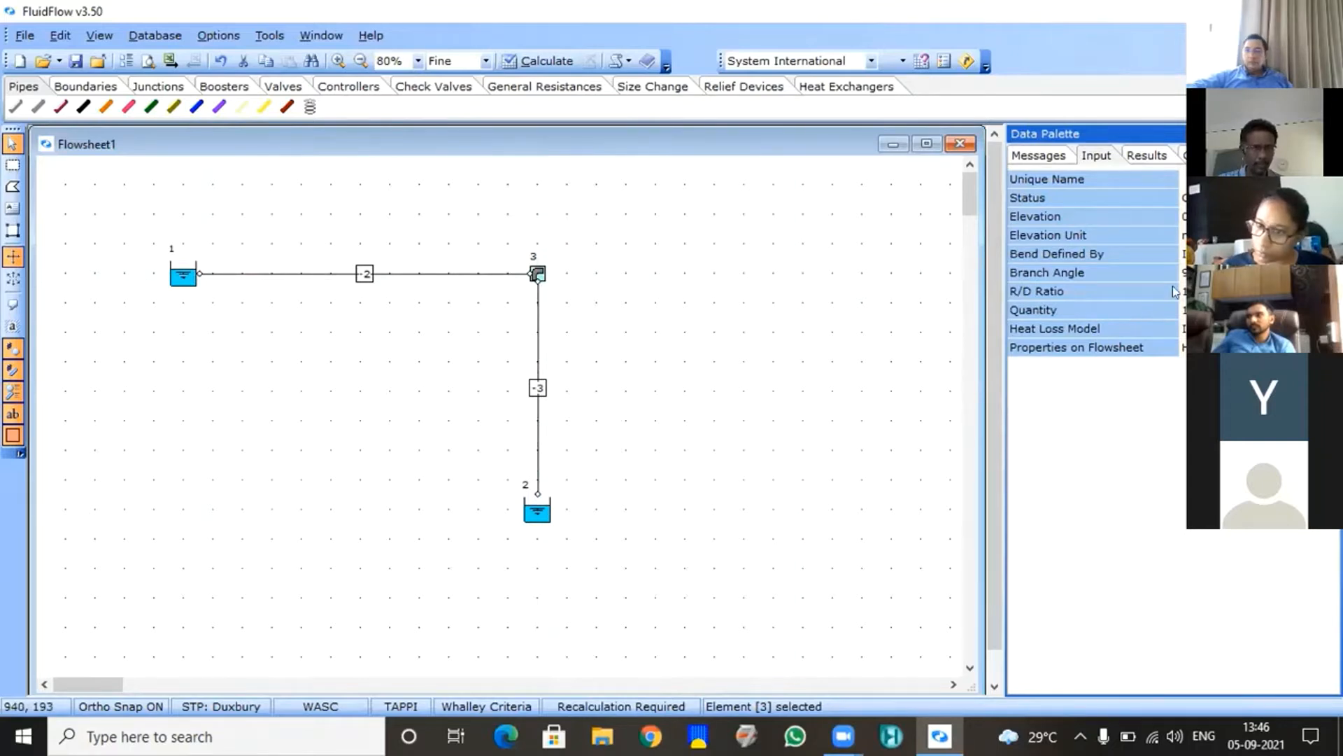
left_click(1218, 217)
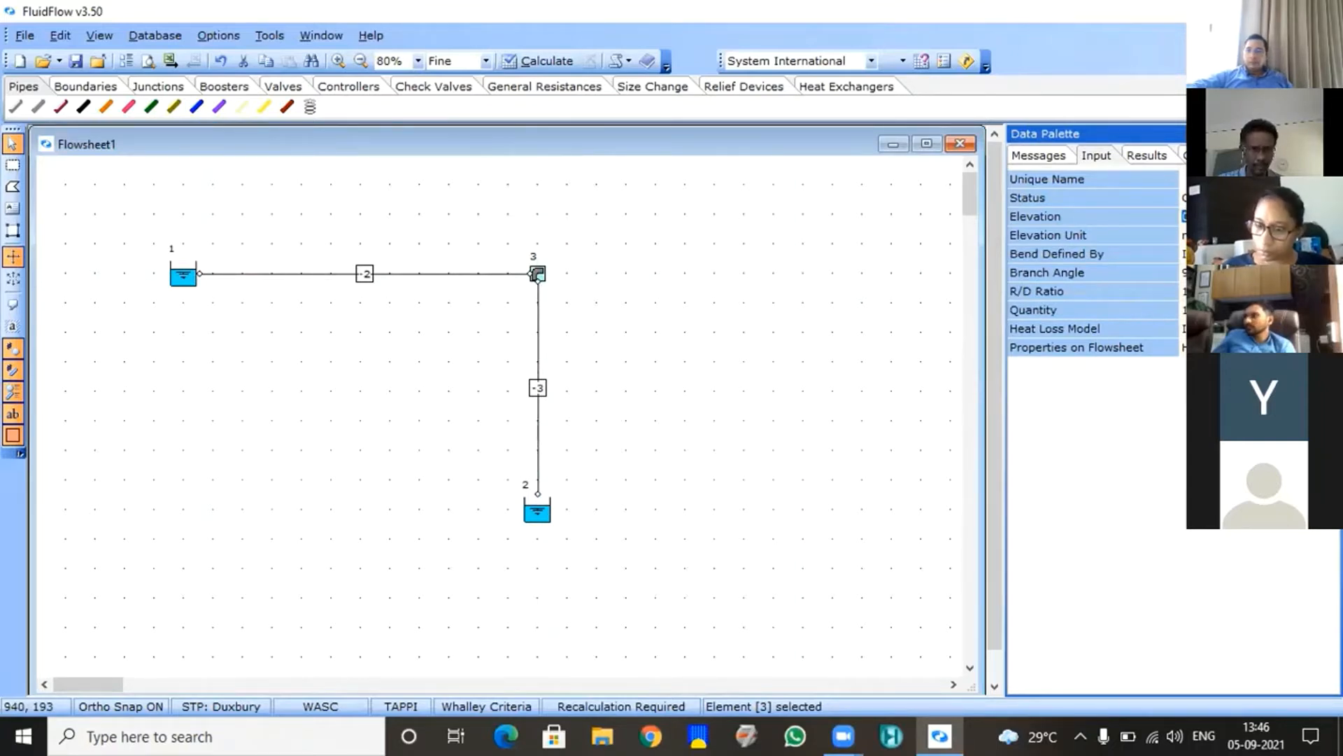
type("2")
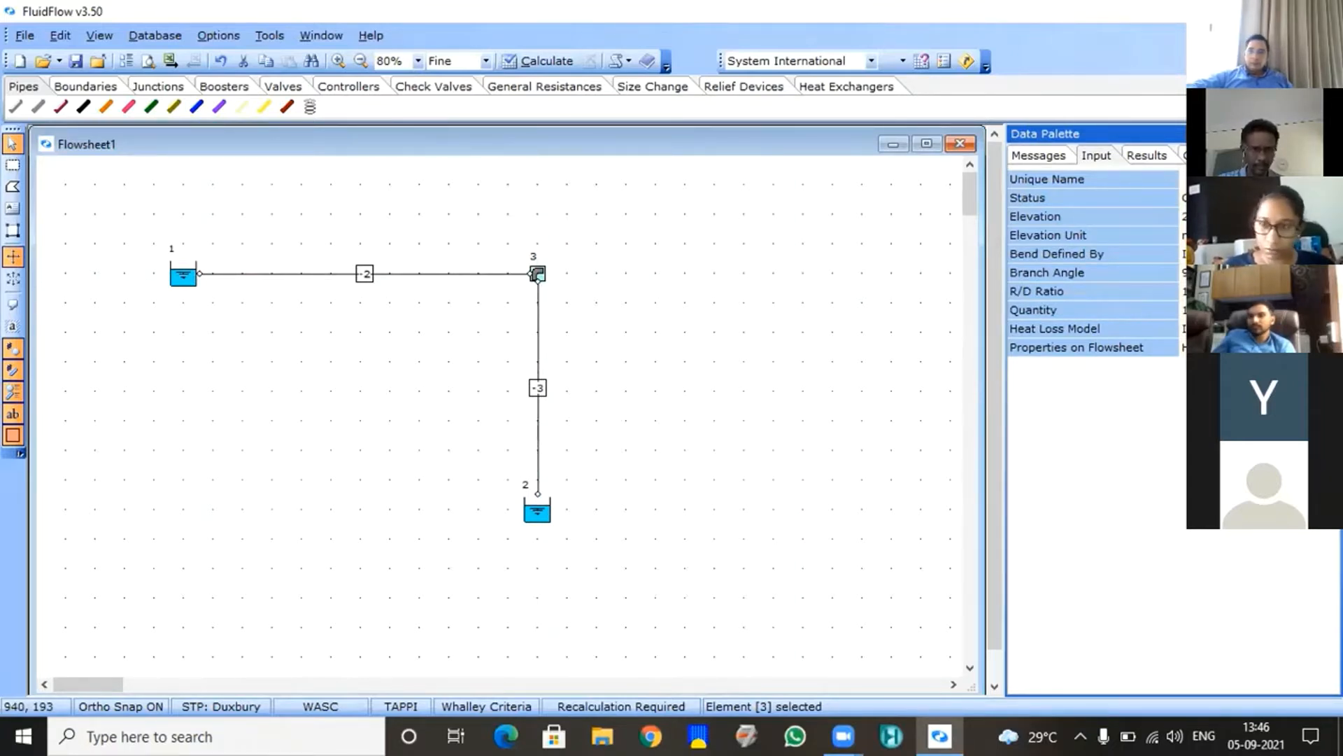
key("Return")
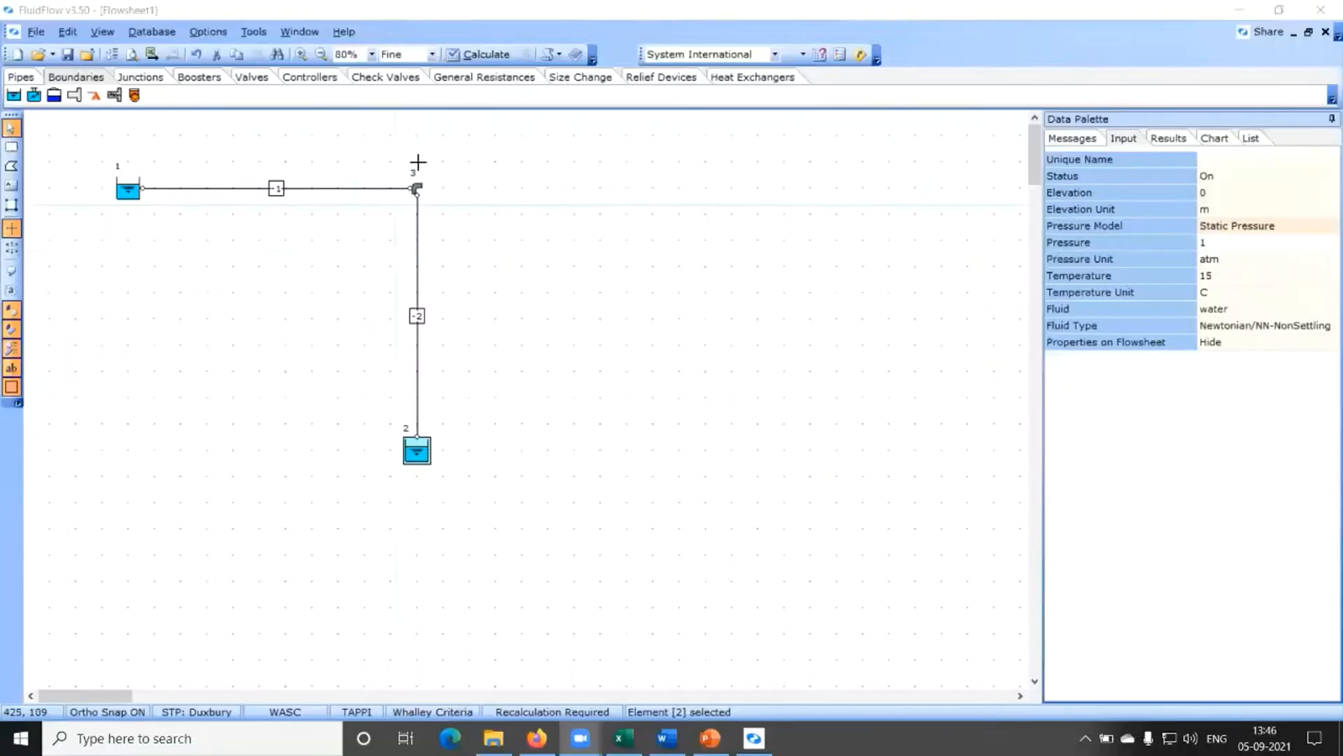
Give the corner bend joining the horizontal and vertical pipes an elevation of 2 m.
left_click(416, 188)
left_click(1229, 196)
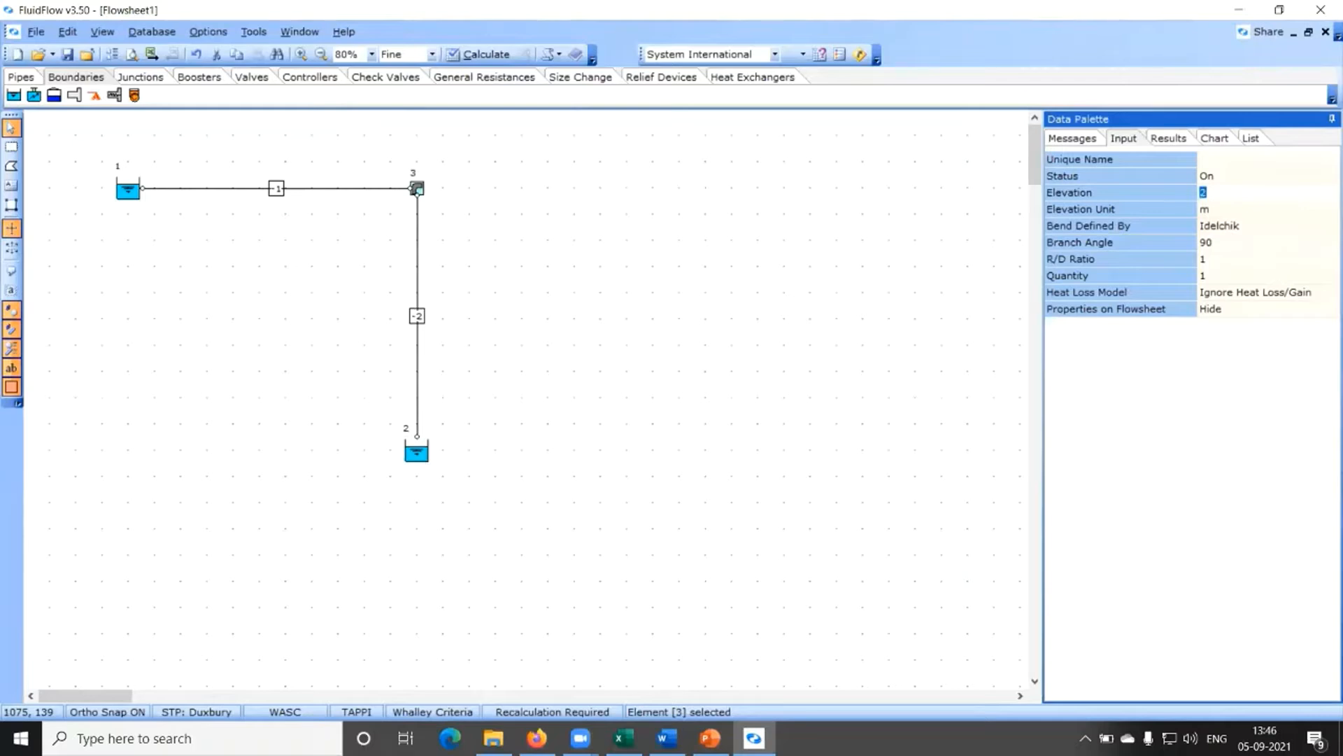
left_click(1276, 226)
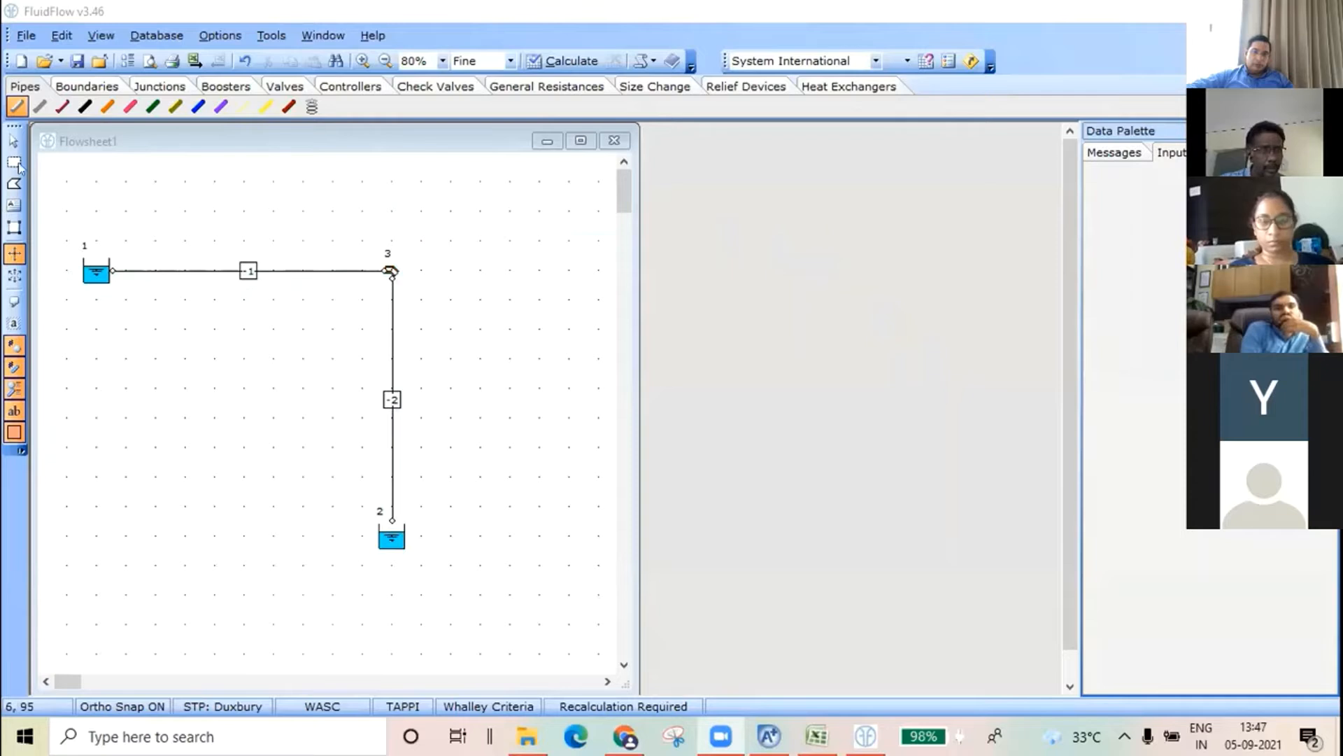
left_click(13, 143)
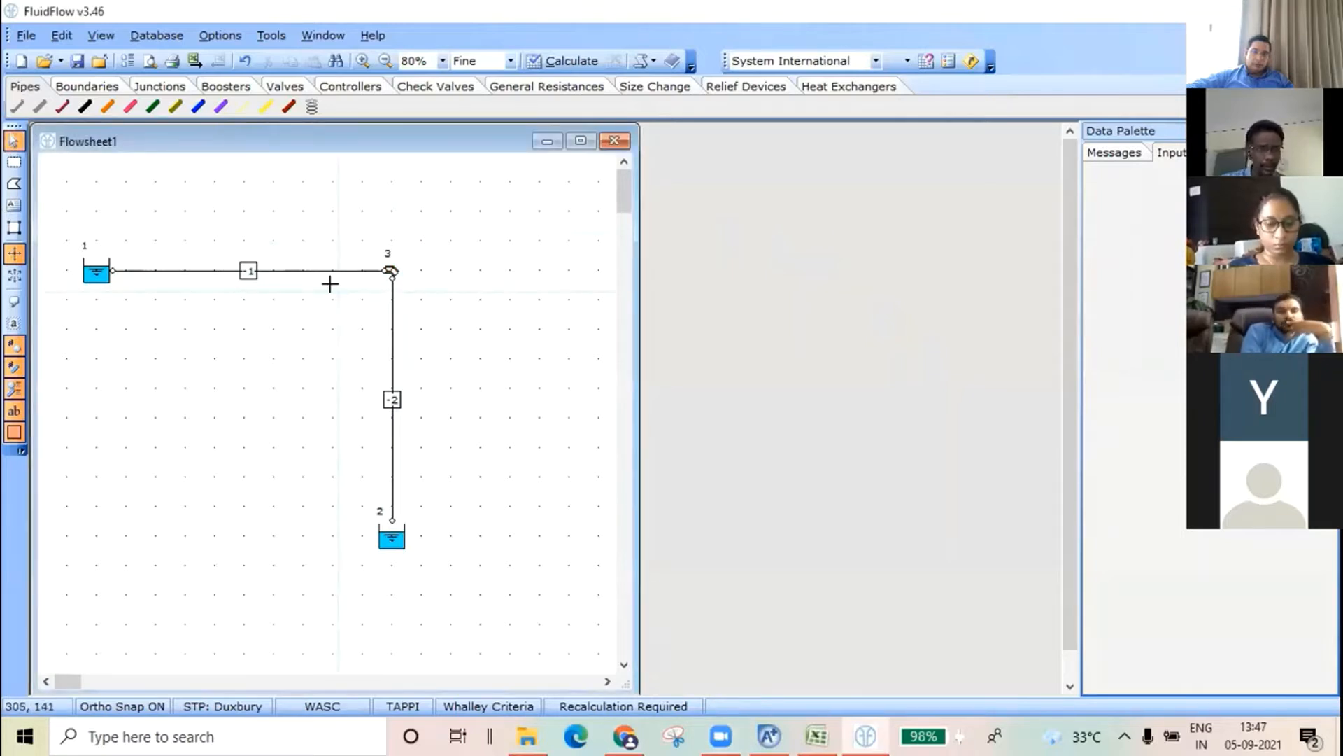
left_click(91, 274)
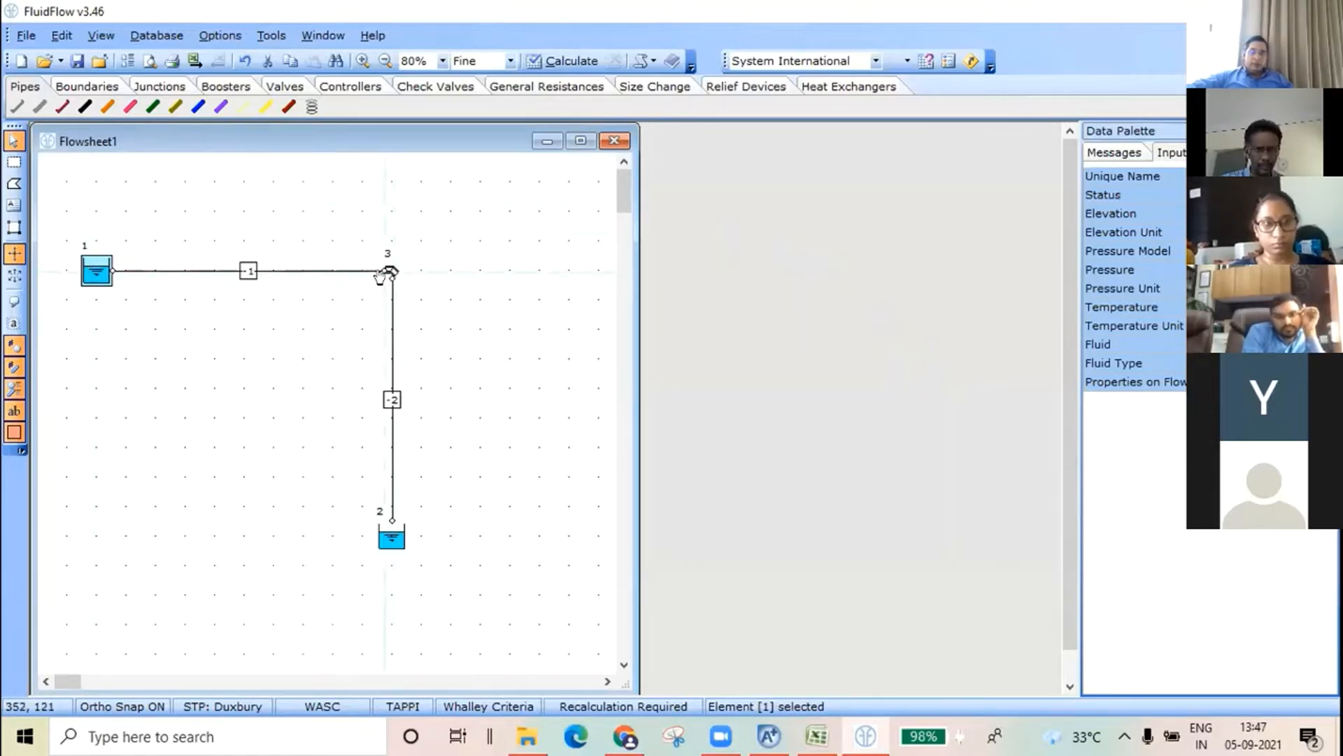
left_click_drag(383, 269, 377, 252)
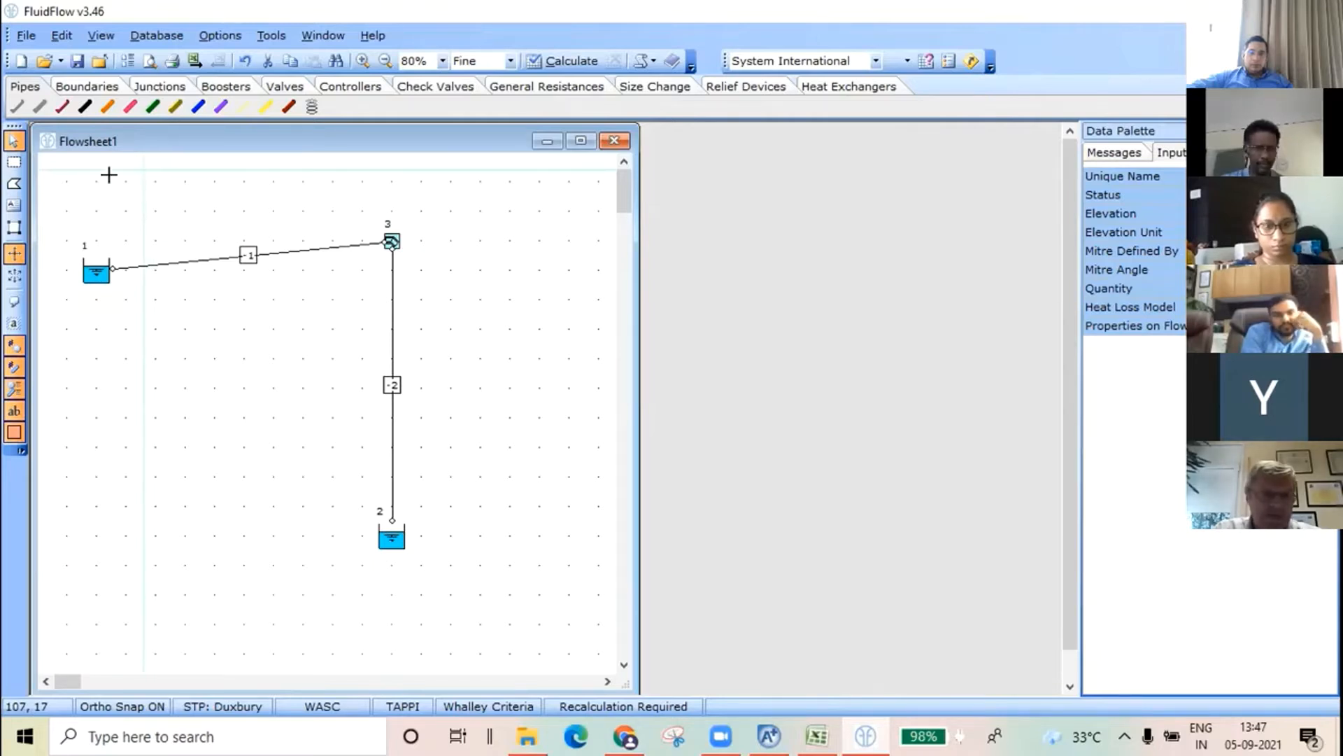
left_click(390, 243)
right_click(378, 250)
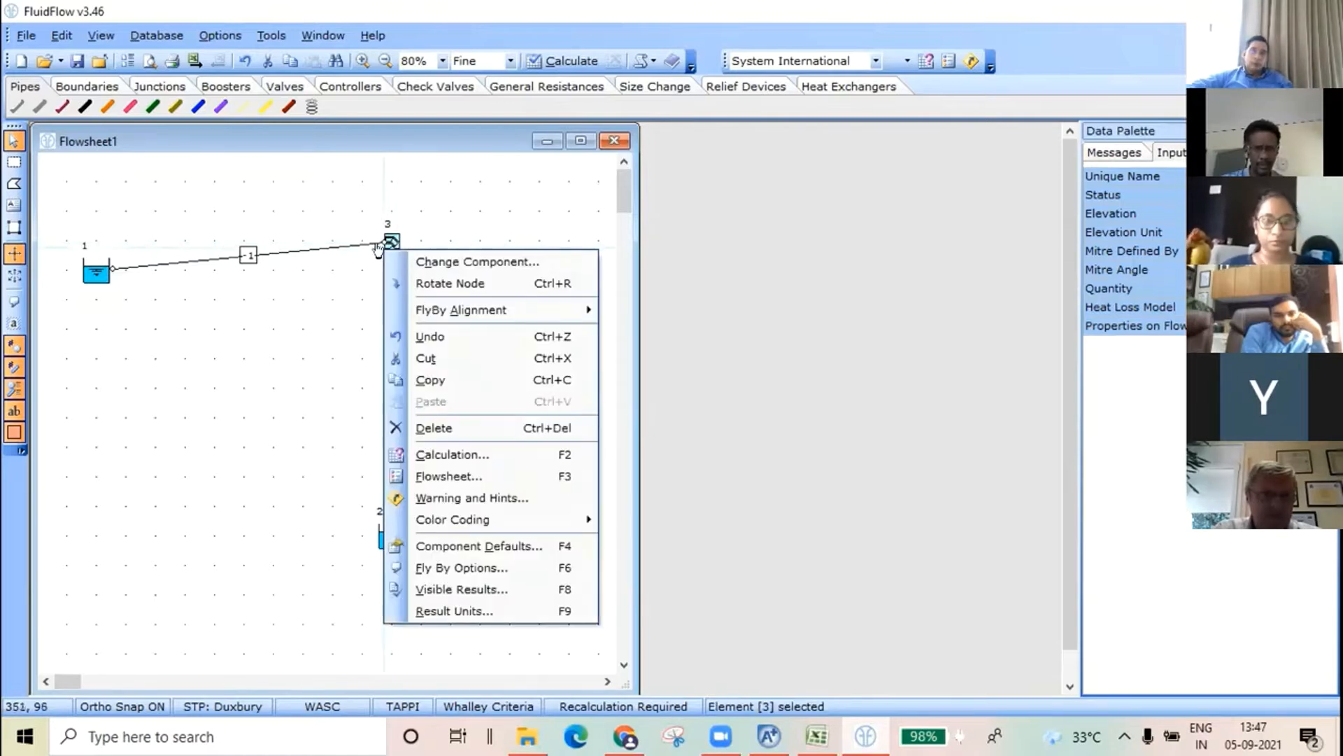
left_click(438, 215)
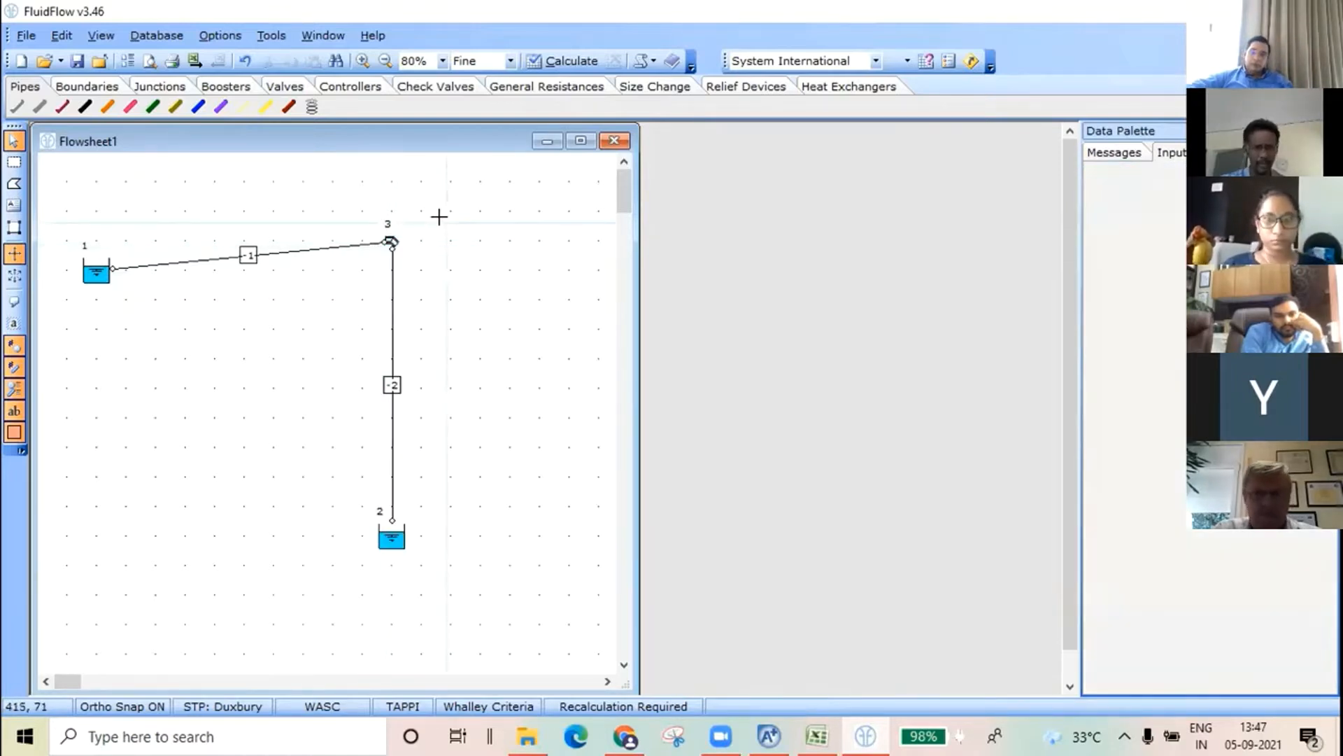
Delete the mitre bend between the reservoirs and the pipe that still connects them.
left_click(388, 245)
key("Delete")
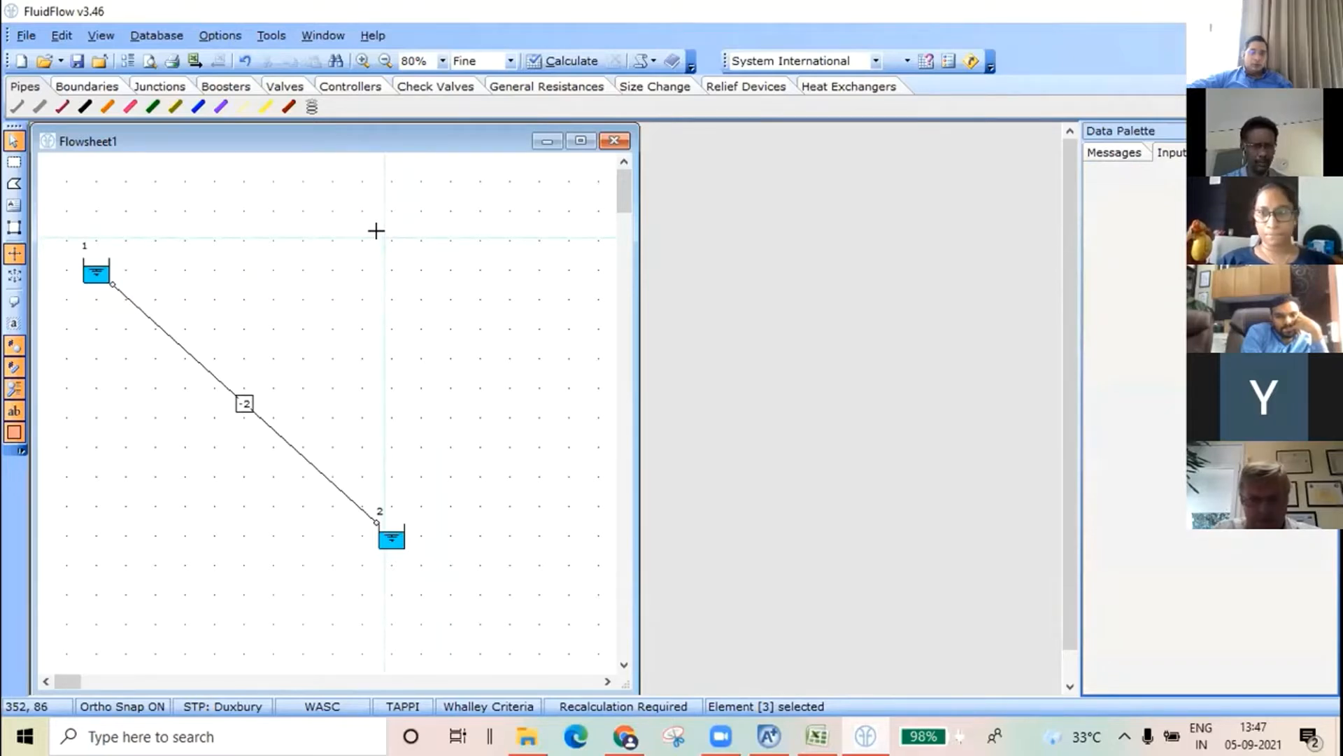
left_click(240, 405)
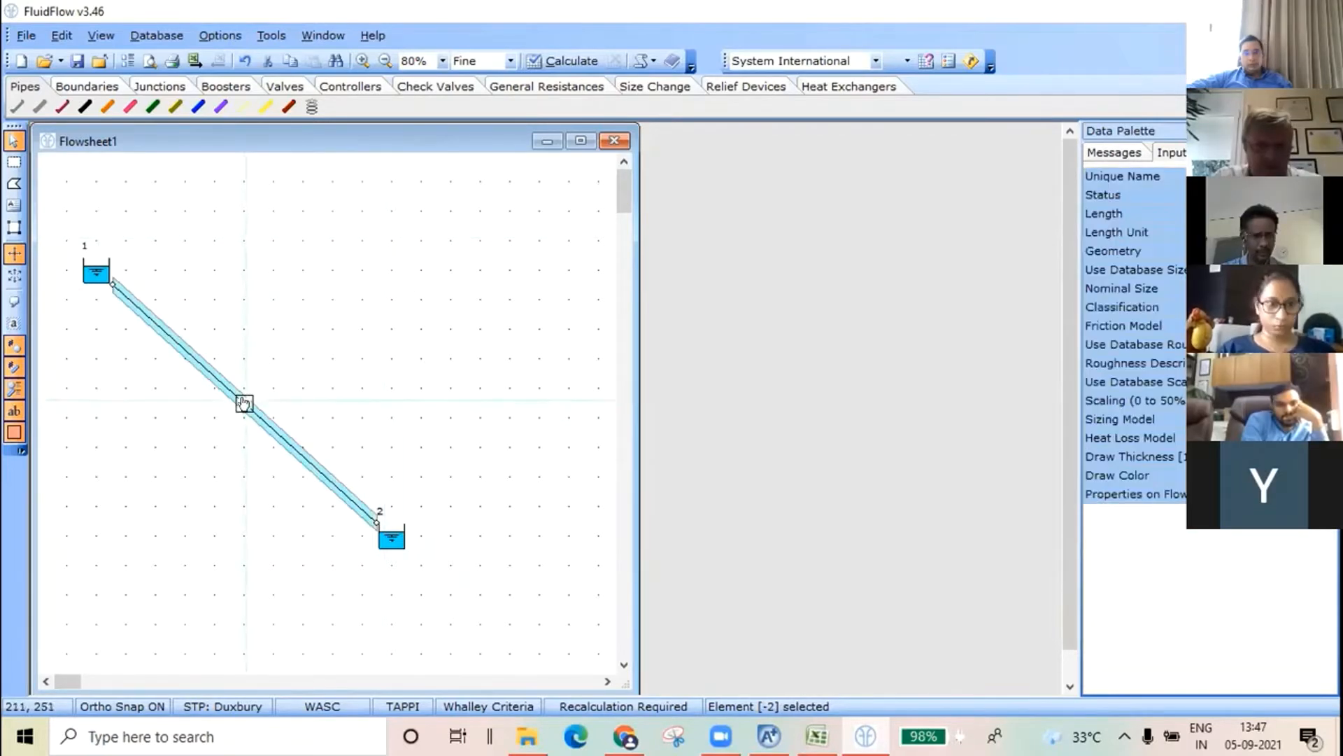
key("Delete")
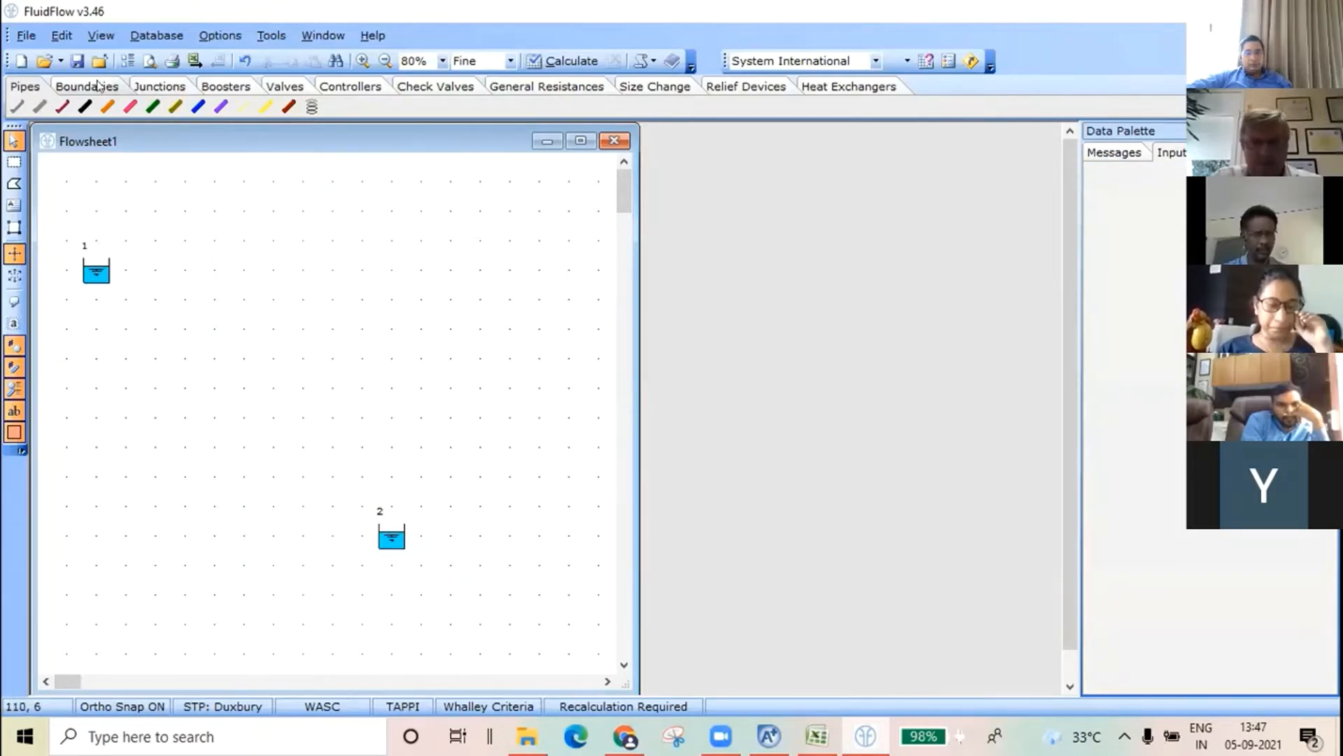
Place a standard bend level with reservoir 1, above and just short of reservoir 2.
left_click(159, 86)
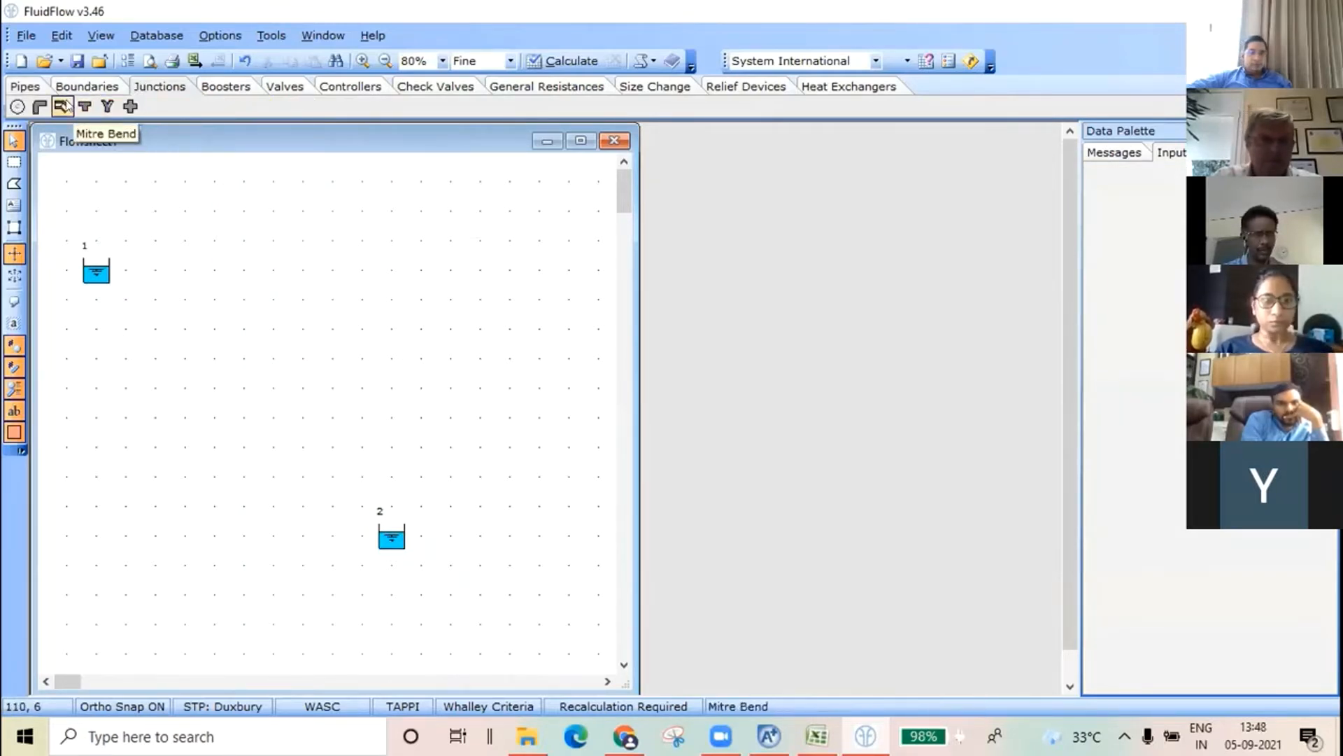
left_click(40, 107)
left_click(363, 271)
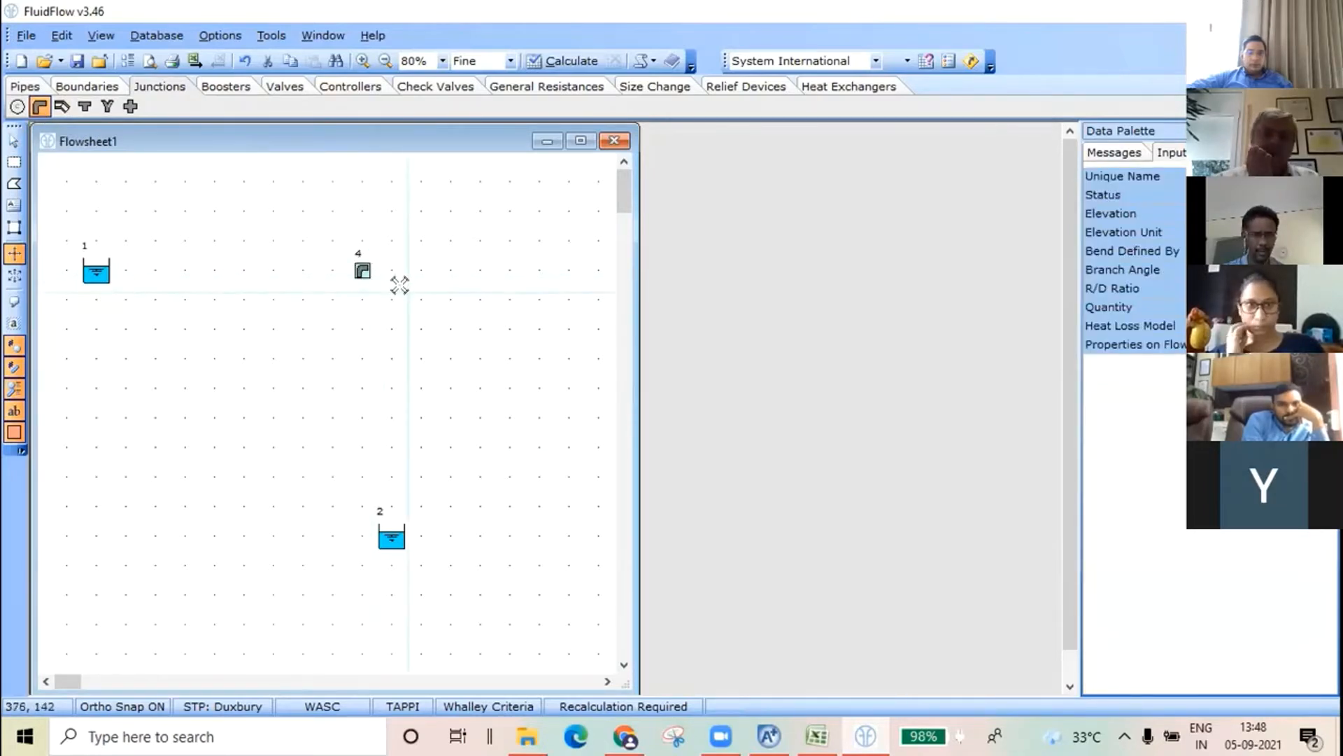
Draw a steel pipe from reservoir 1 to the new bend 4.
left_click(24, 86)
left_click(17, 108)
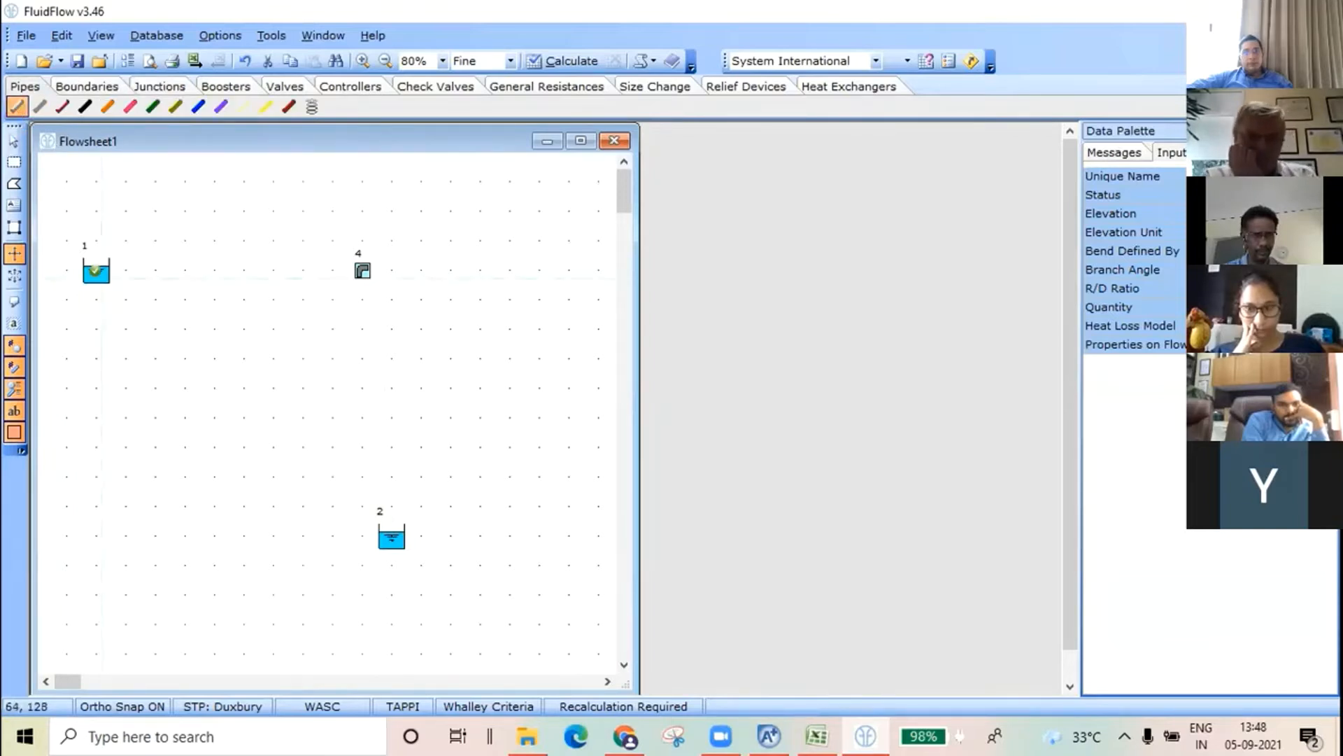
left_click_drag(96, 267, 357, 270)
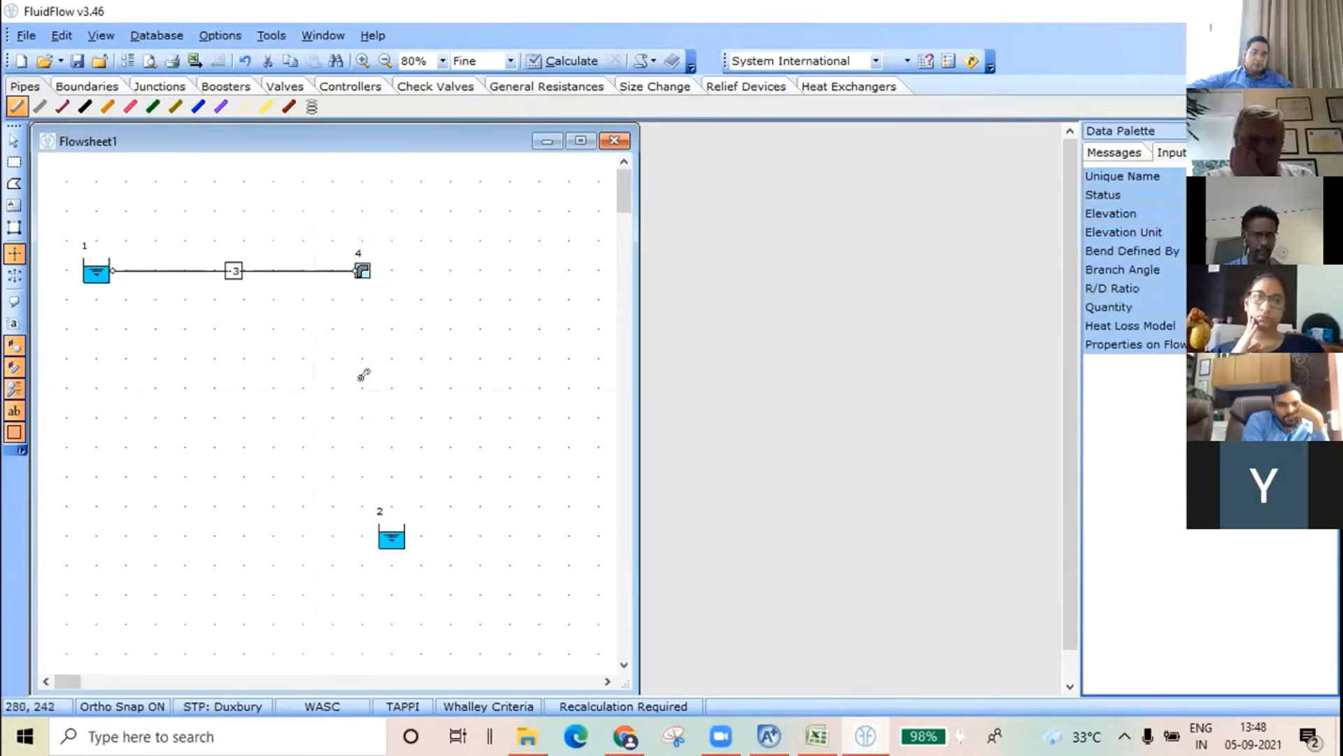
left_click(16, 106)
left_click(15, 107)
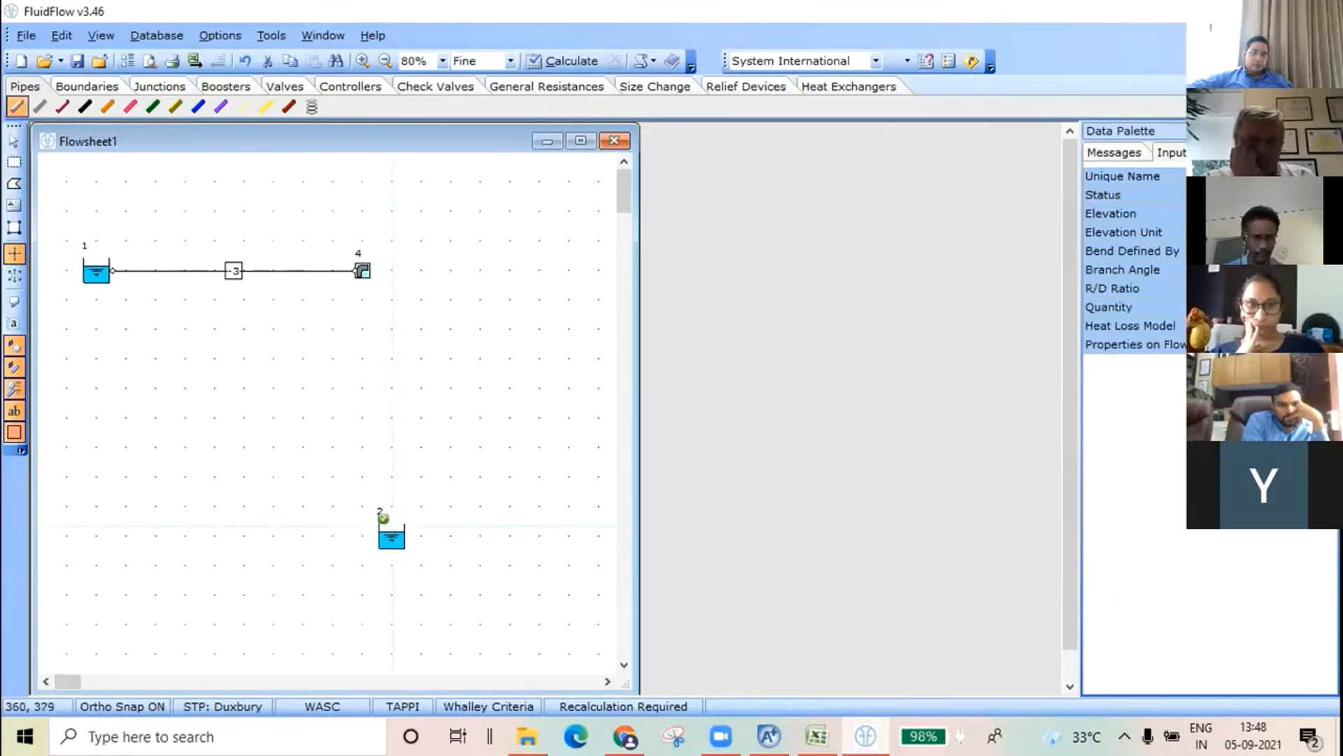
left_click_drag(380, 518, 359, 265)
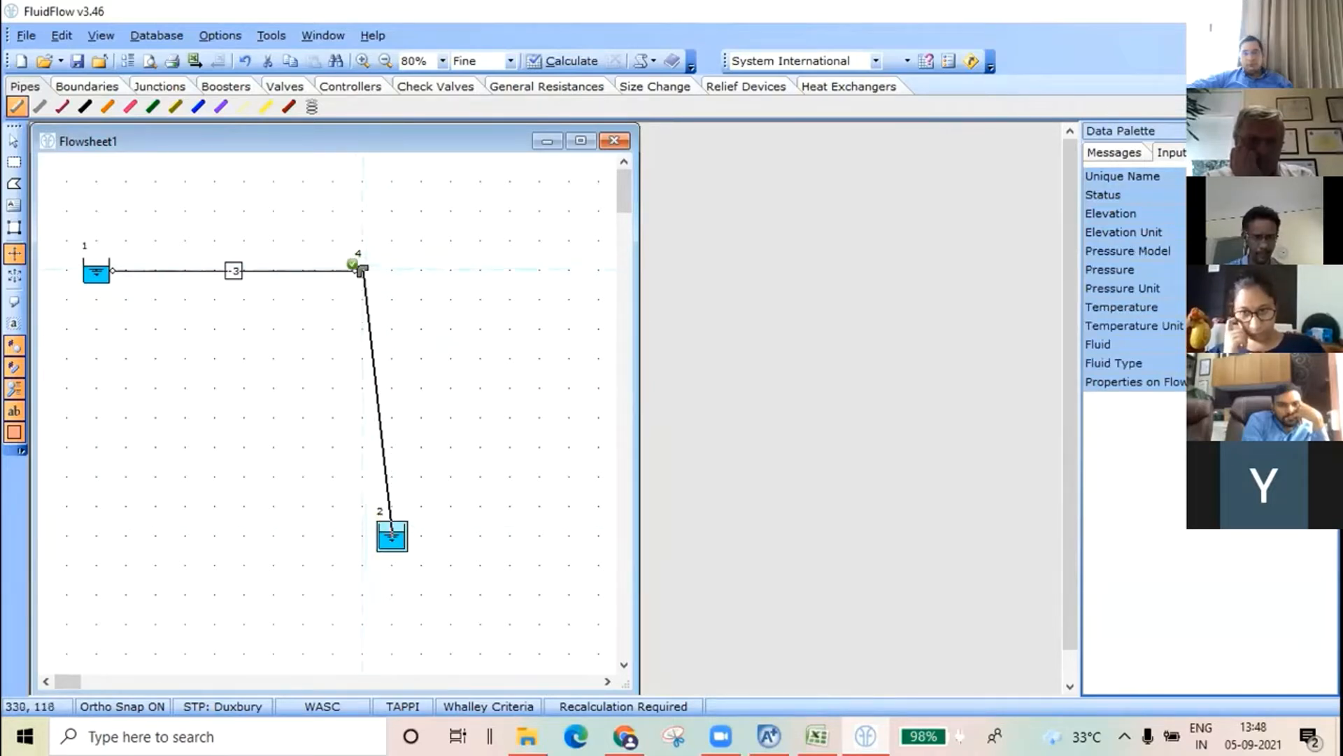
key("Escape")
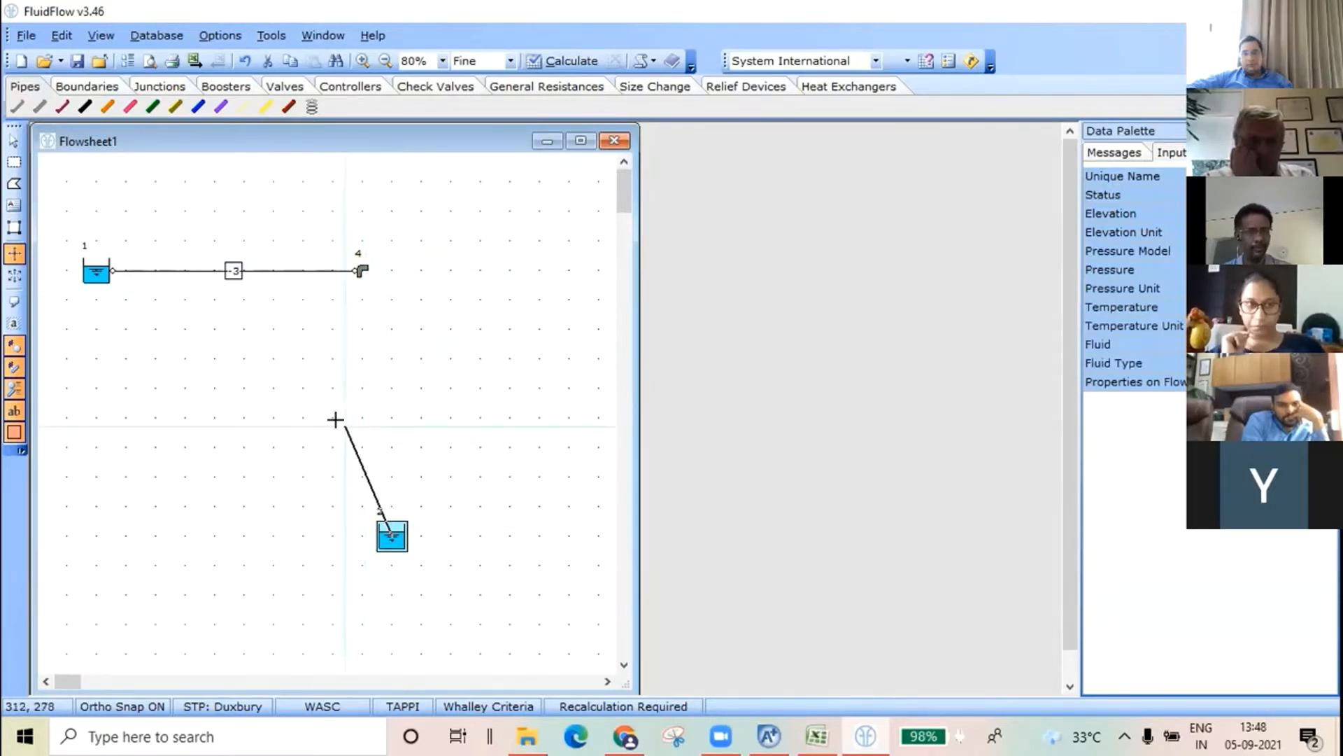
Try to run a pipe from bend 4 down to reservoir 2, and delete the misconnected pipe.
left_click(16, 106)
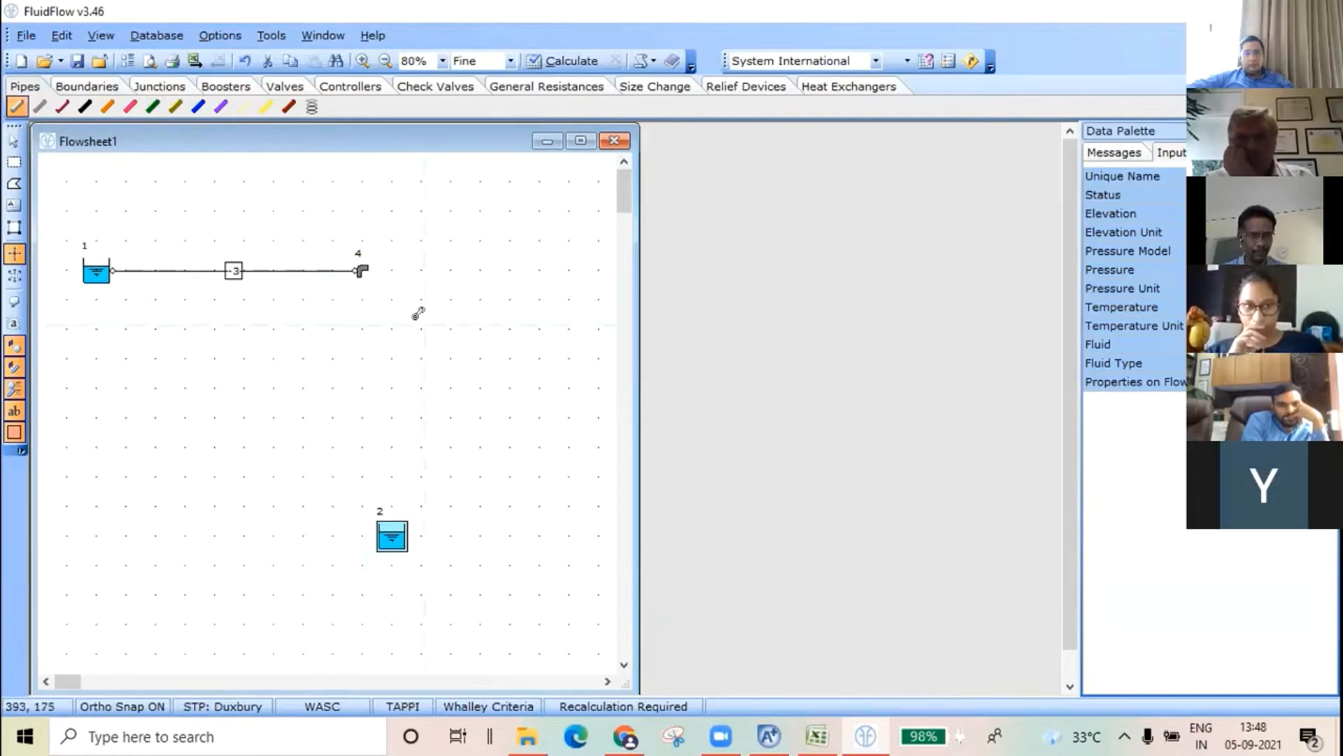
left_click(363, 270)
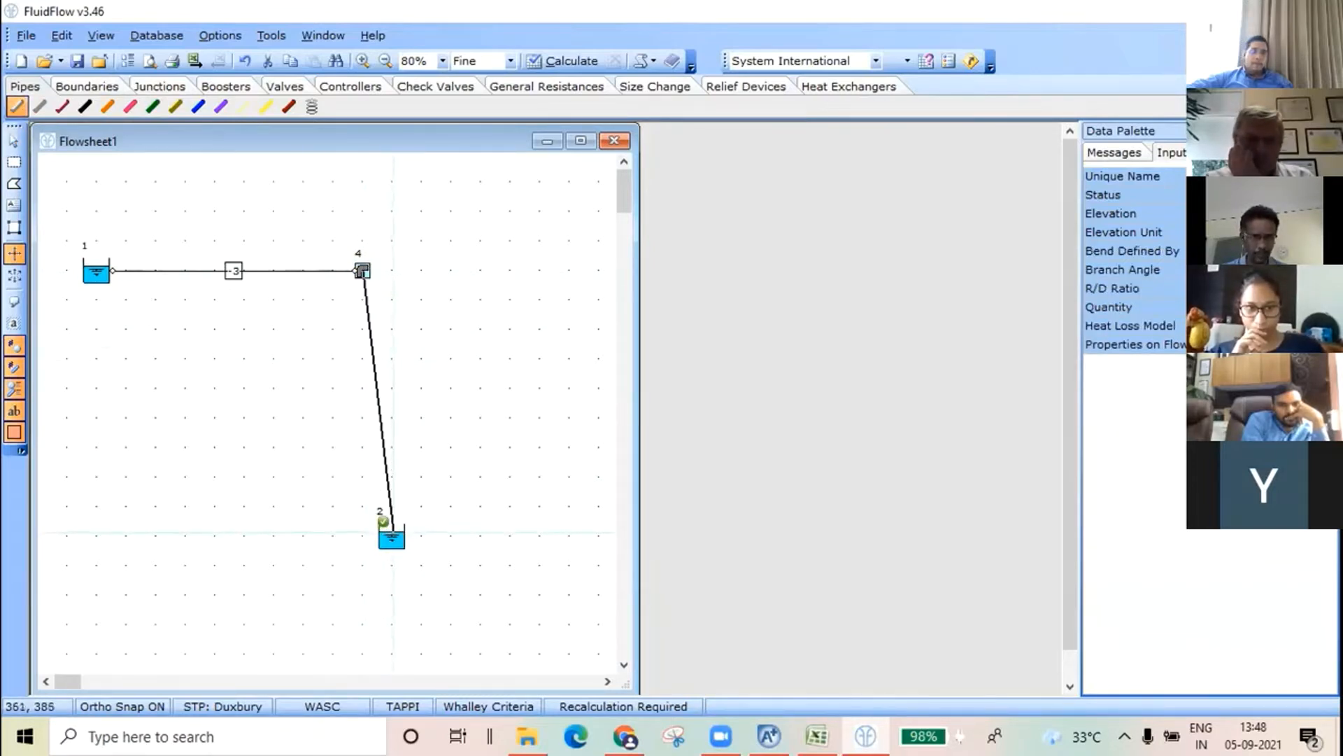
left_click(386, 533)
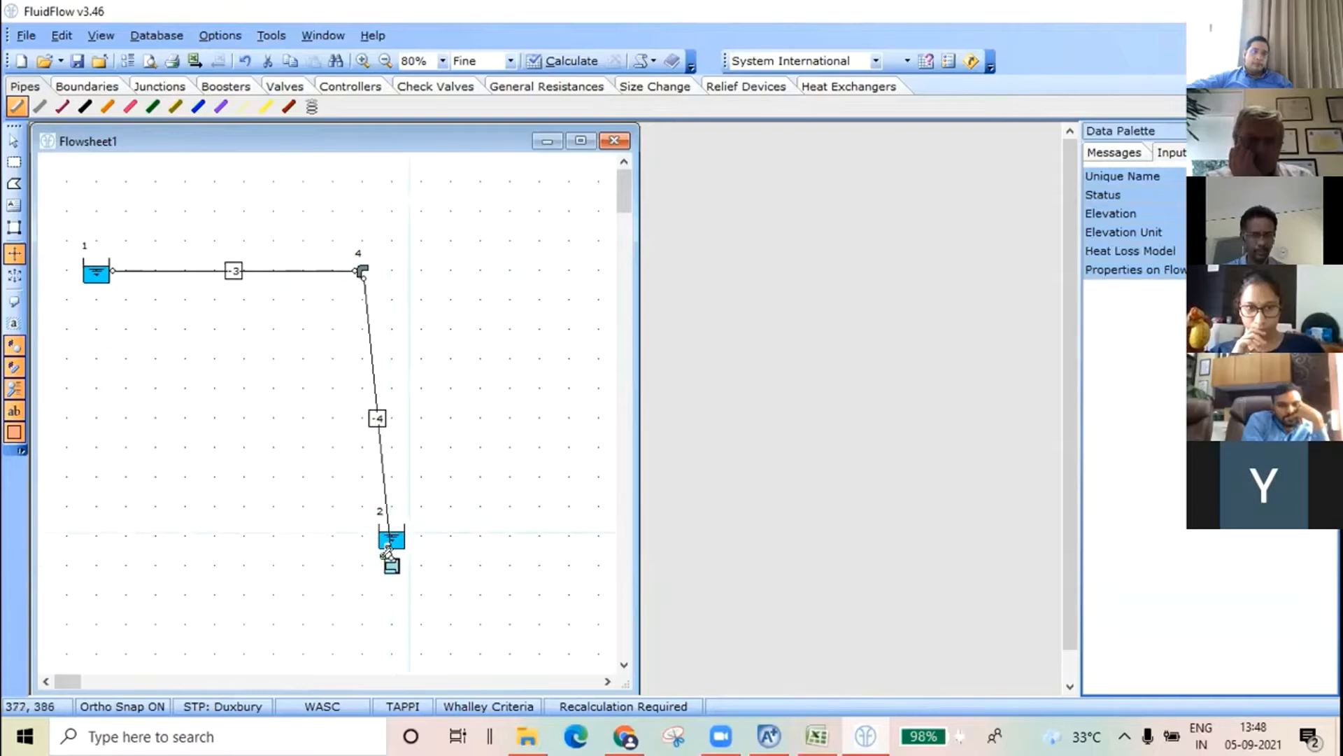
key("Escape")
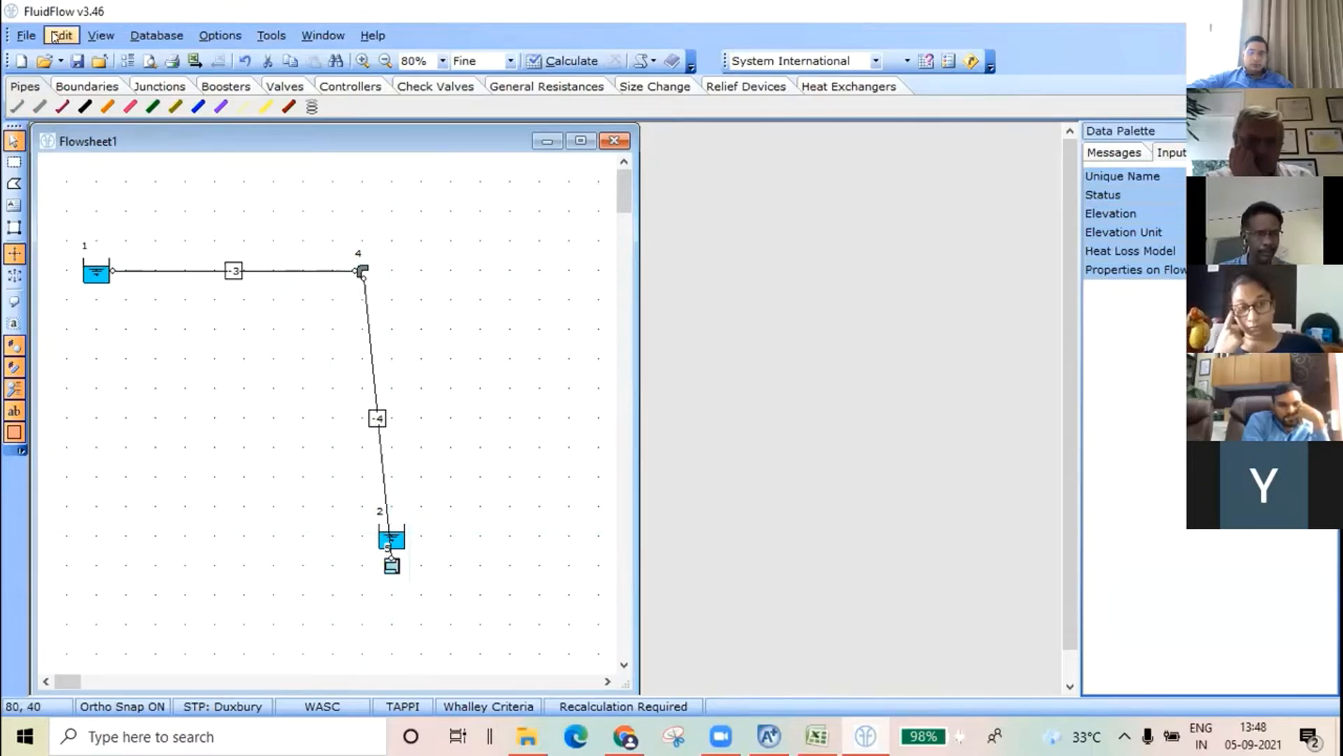
key("Delete")
Draw a pipe from bend 4 down to reservoir 2 so it connects at the reservoir's upper edge.
left_click(16, 106)
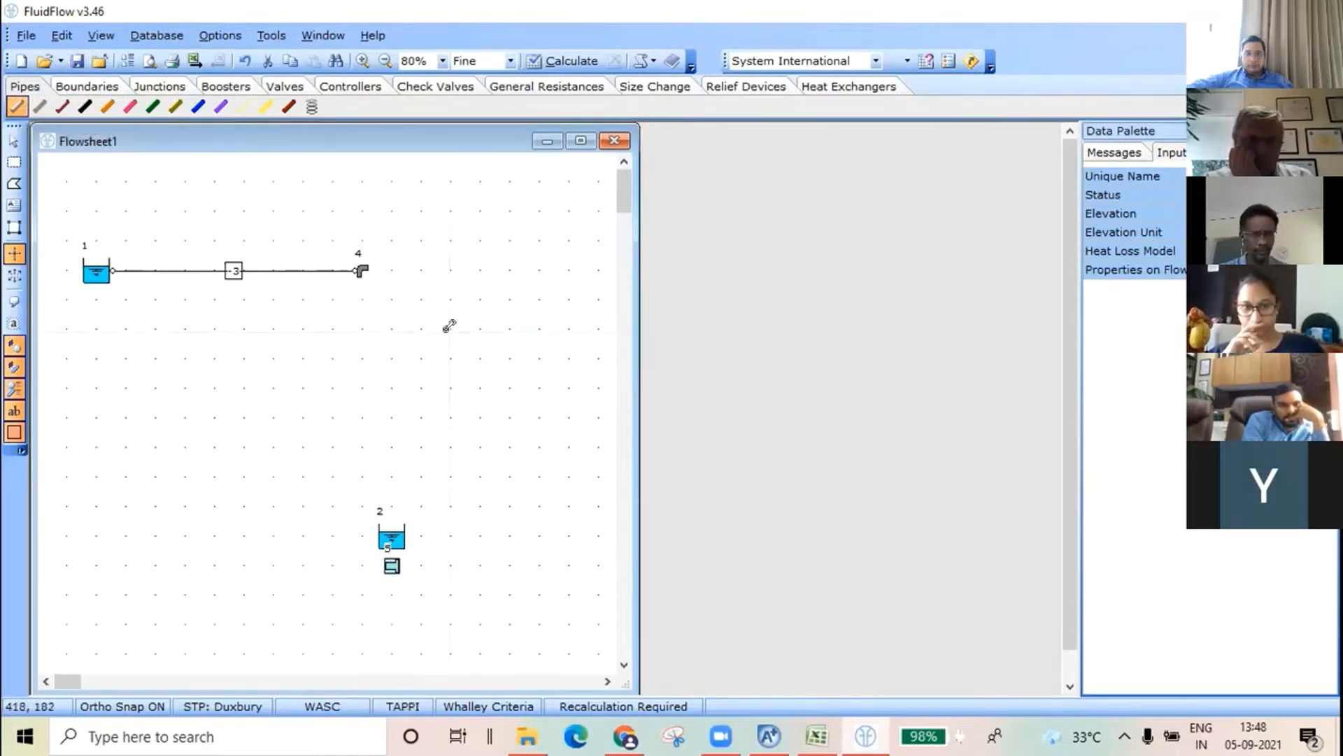
left_click(361, 270)
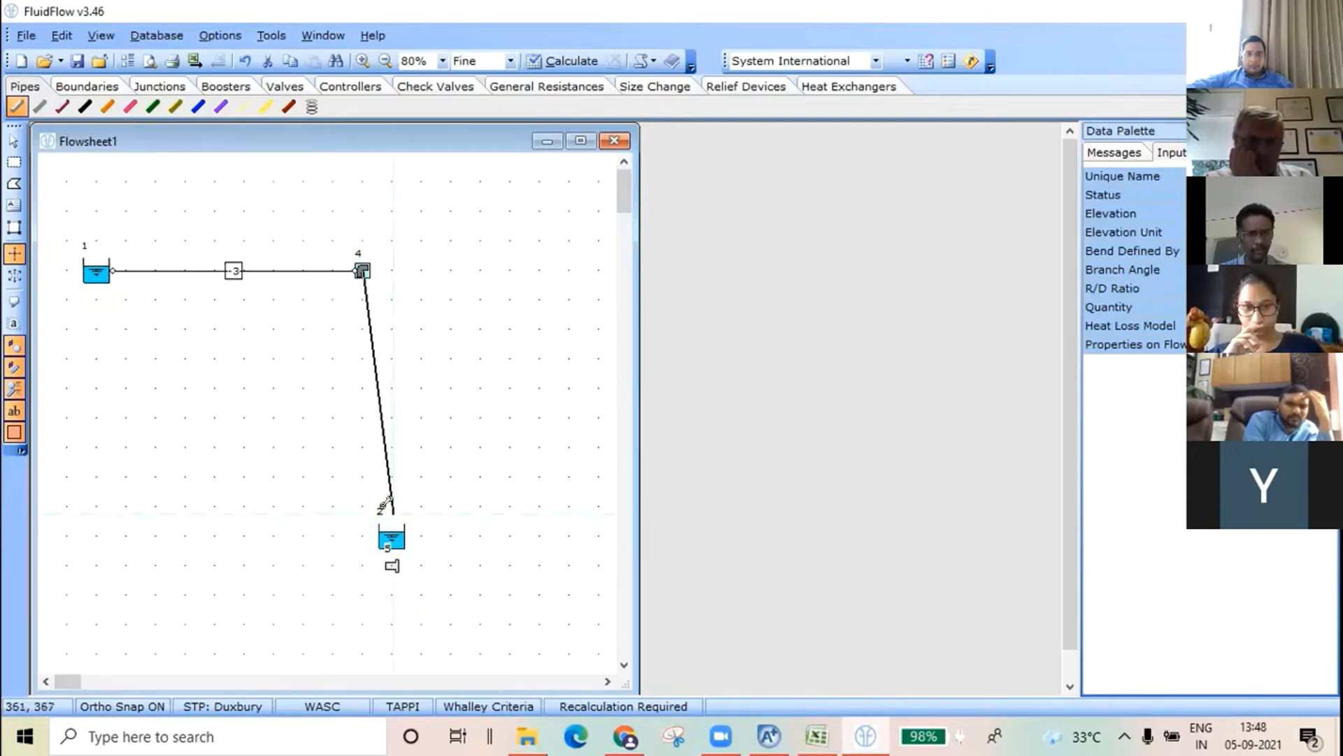
left_click(390, 526)
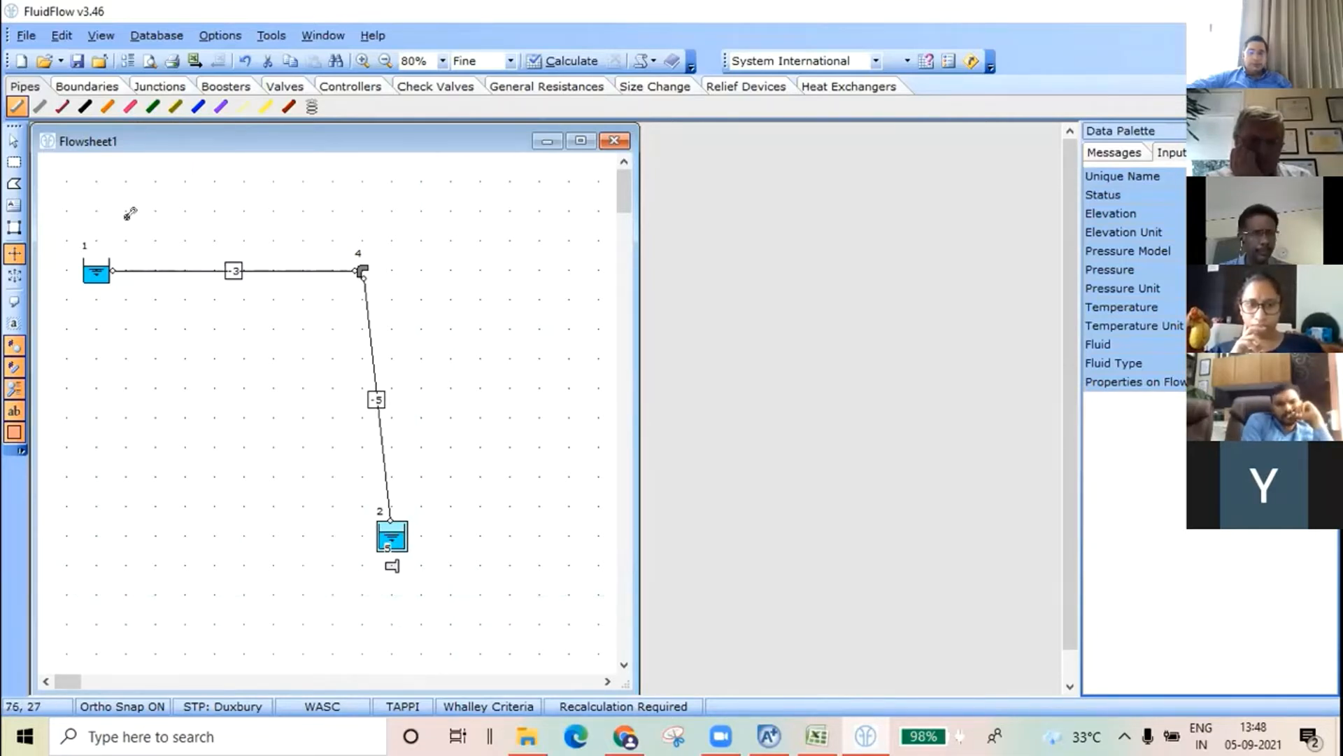
Delete the stray boundary element 5 below reservoir 2.
left_click(15, 140)
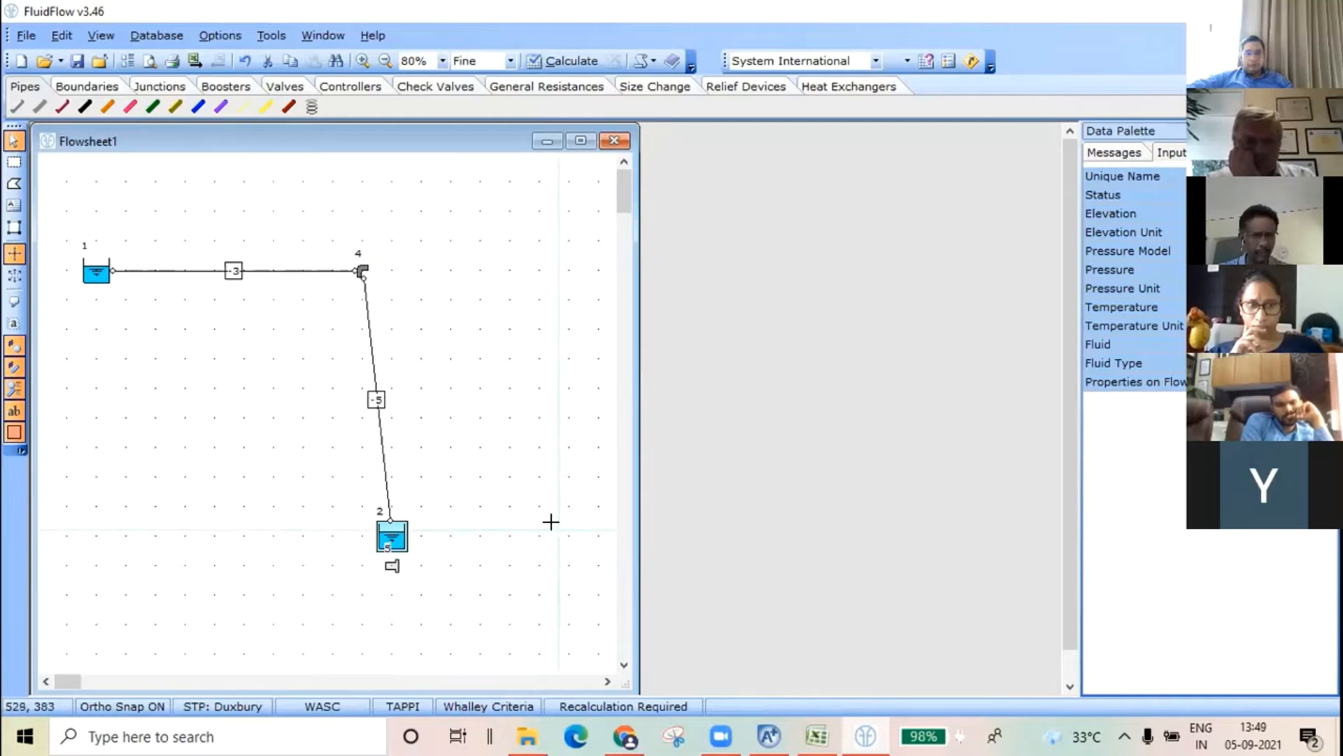
left_click(391, 568)
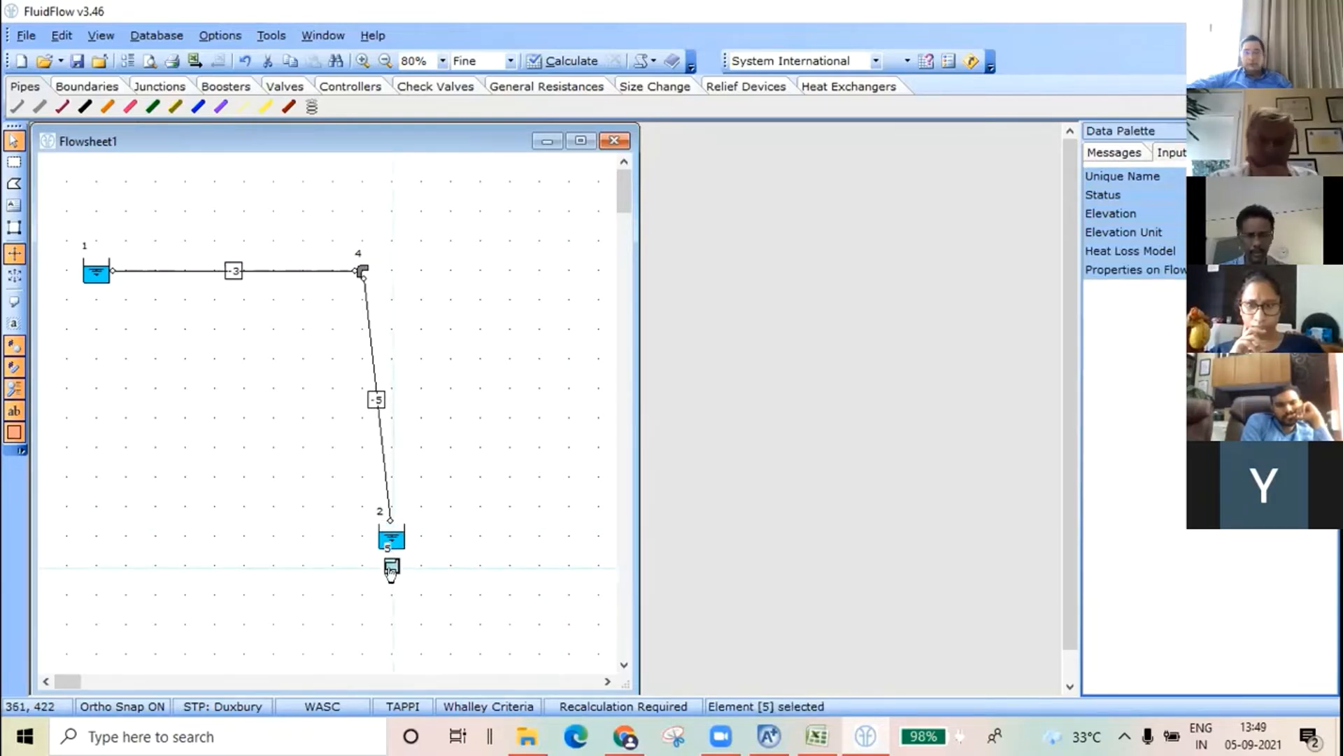
key("Delete")
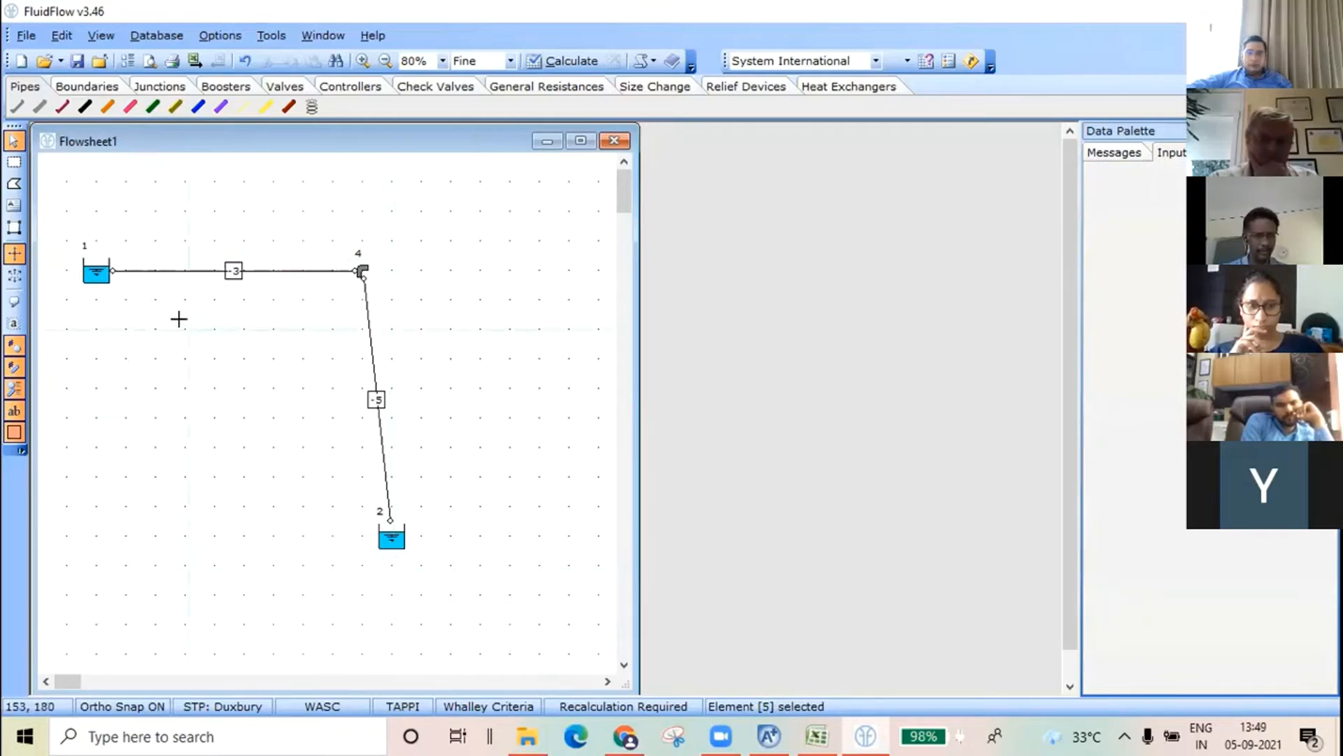
Dock the Data Palette above the flowsheet and maximize the flowsheet inside the restored program window.
left_click(97, 278)
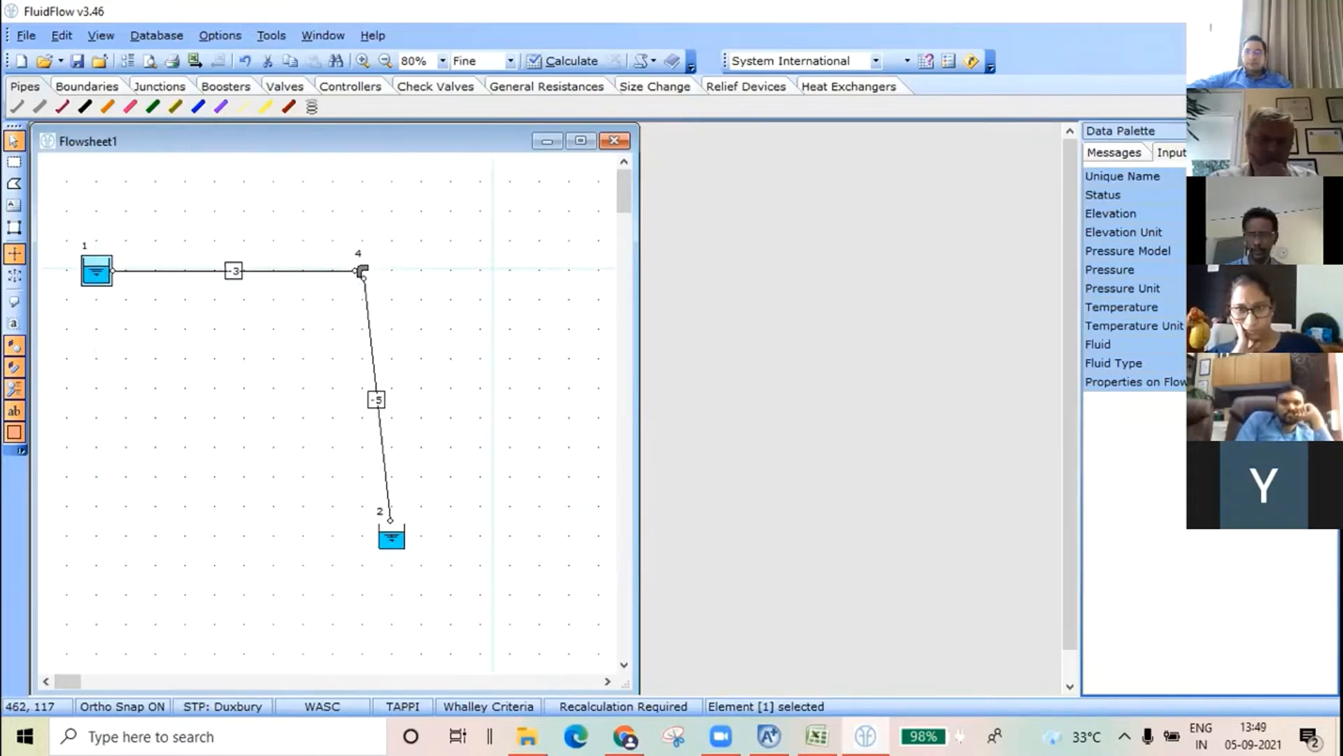
left_click_drag(1182, 131, 751, 135)
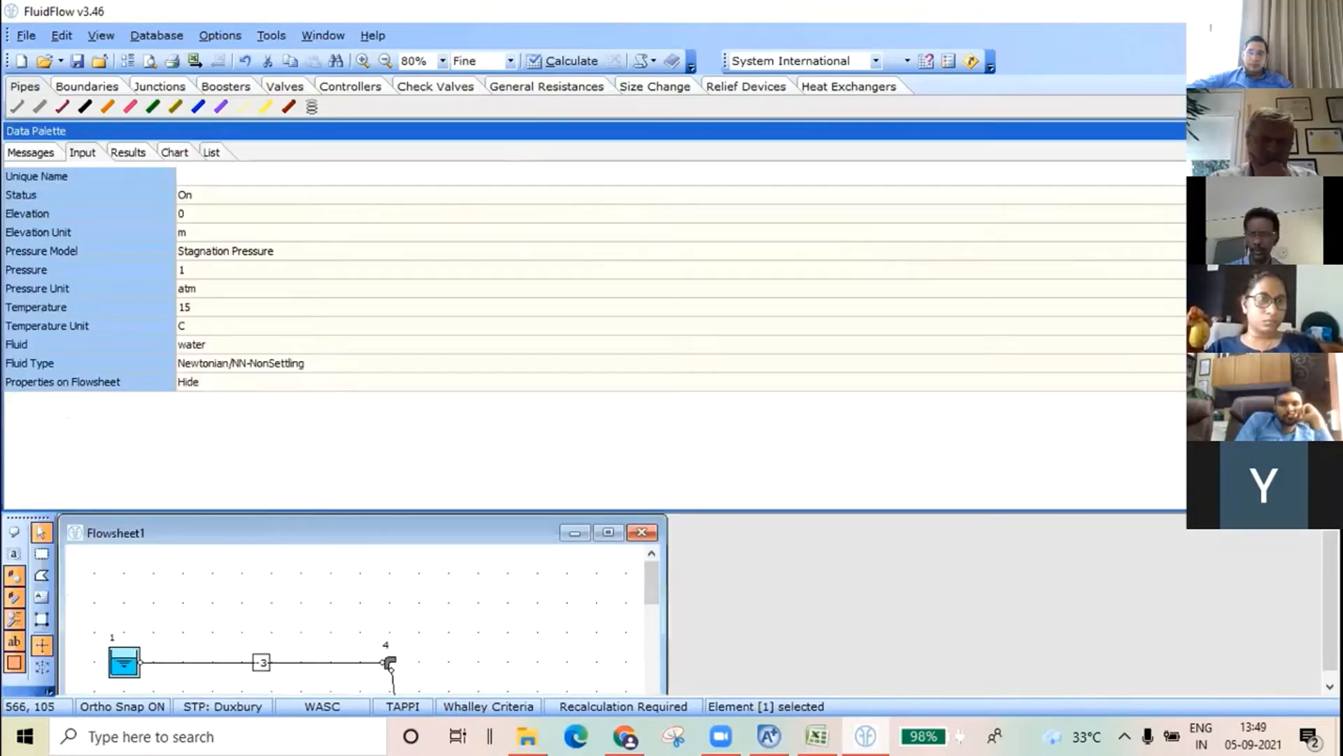
left_click(1276, 11)
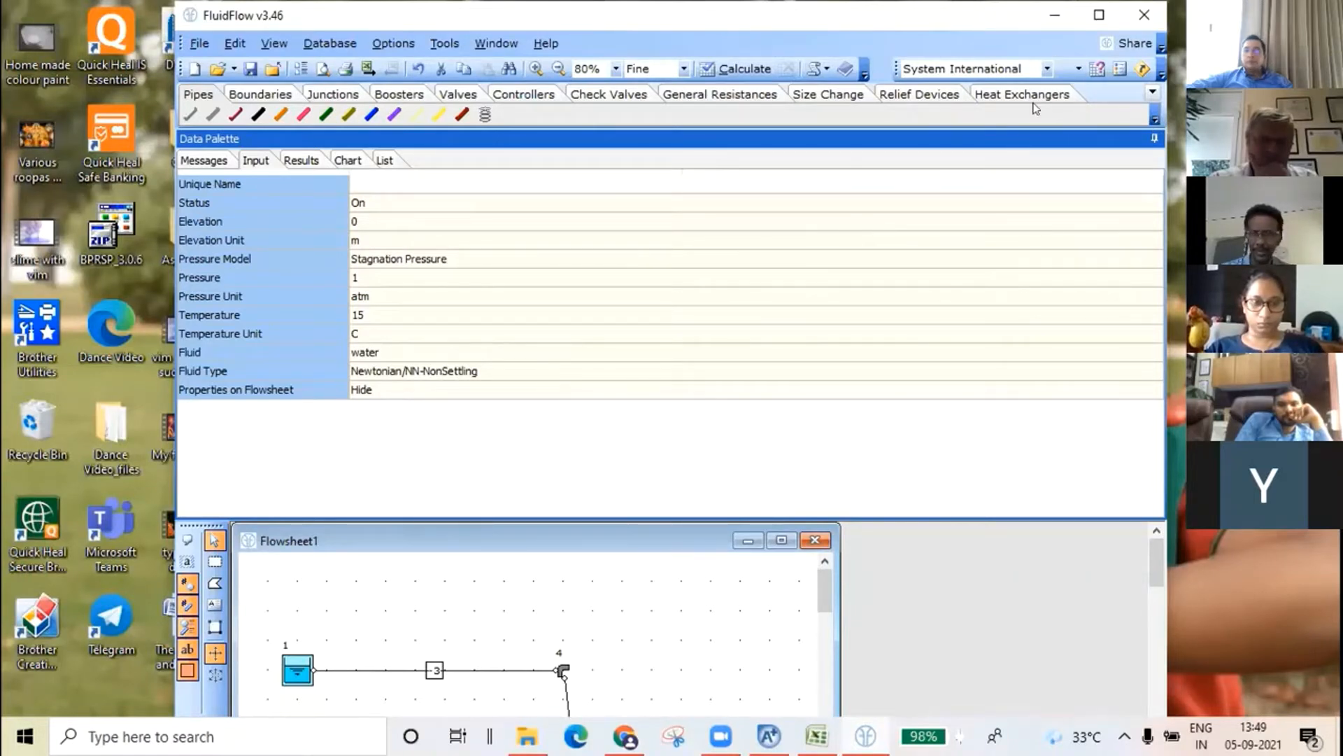
left_click(780, 540)
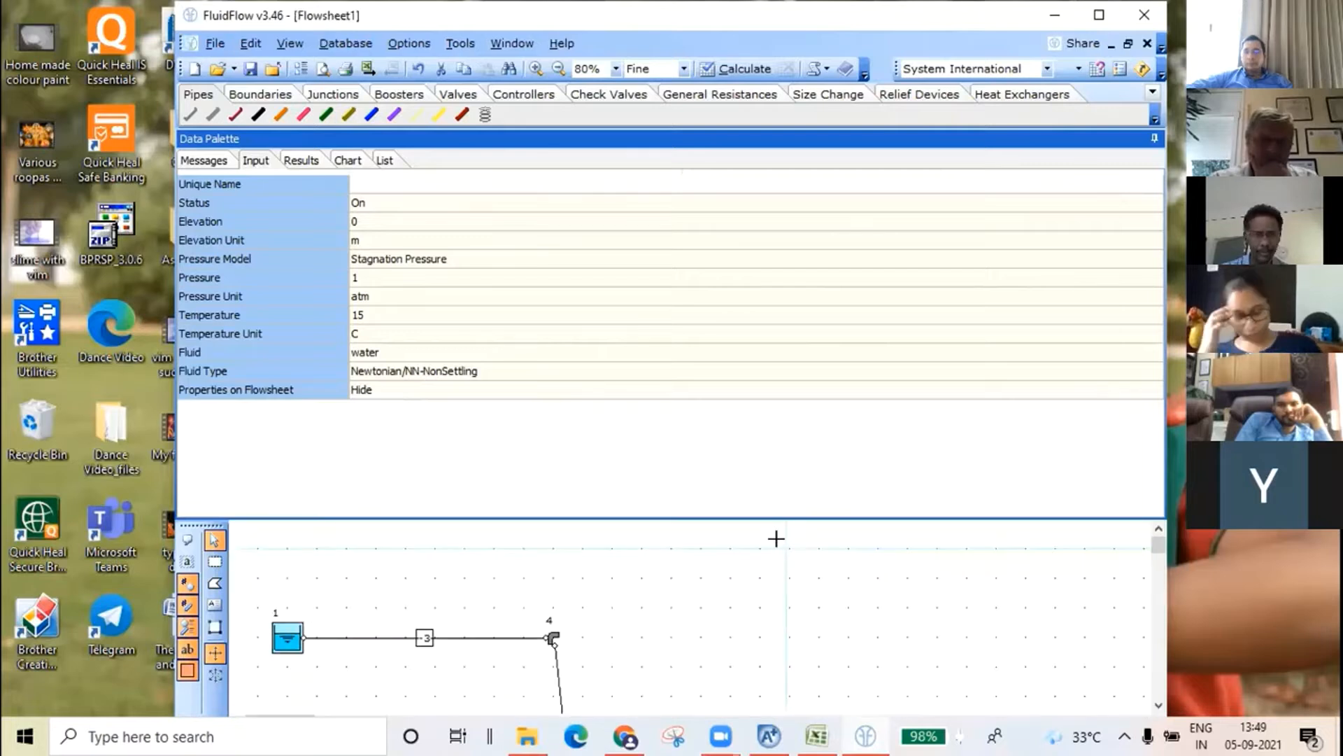
left_click(415, 541)
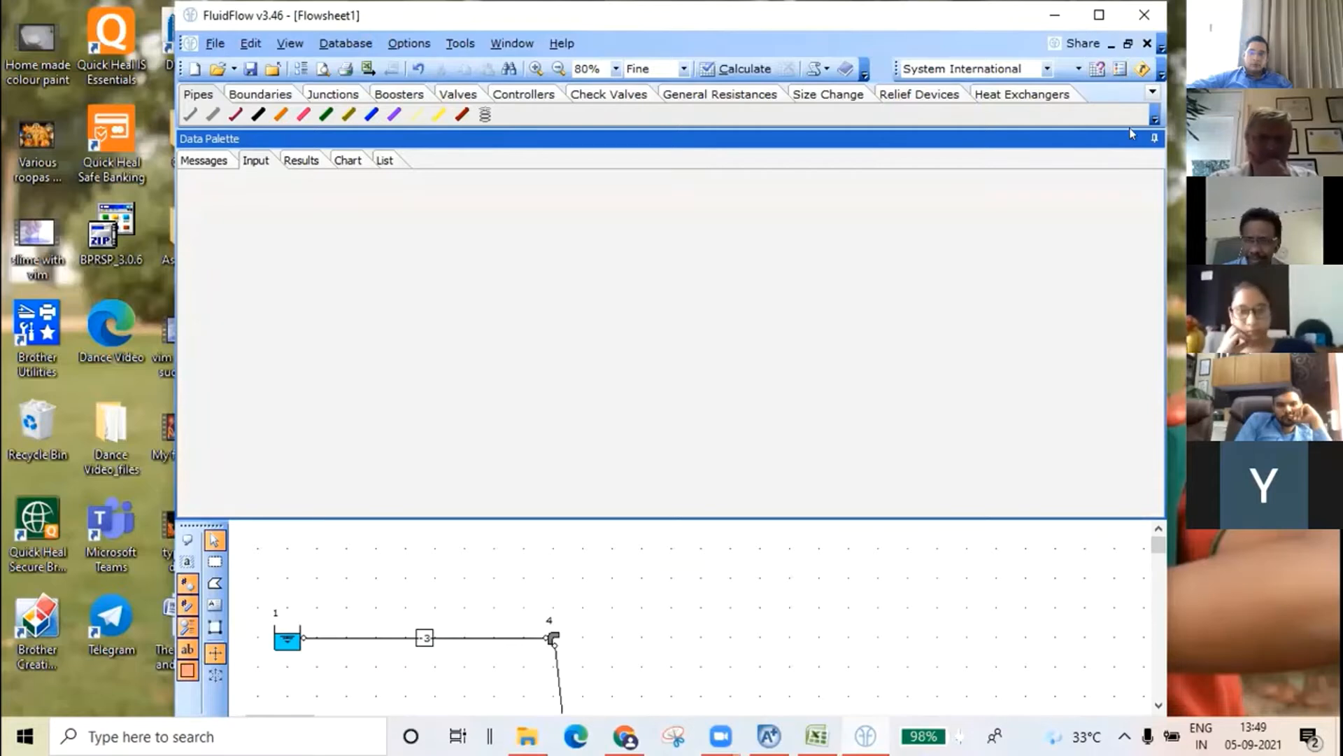
Maximize the program window and float the Data Palette as a separate window over the flowsheet's empty area.
left_click(1150, 138)
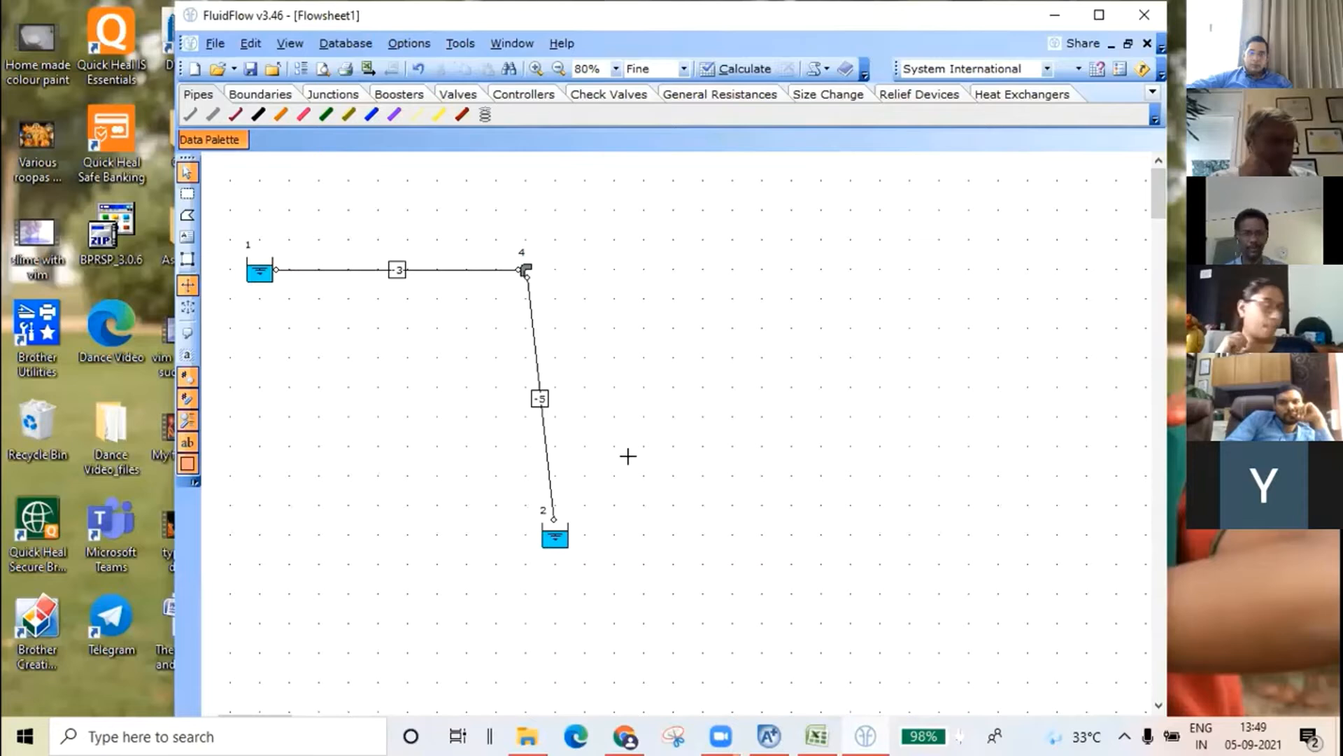
left_click(1107, 15)
left_click(26, 132)
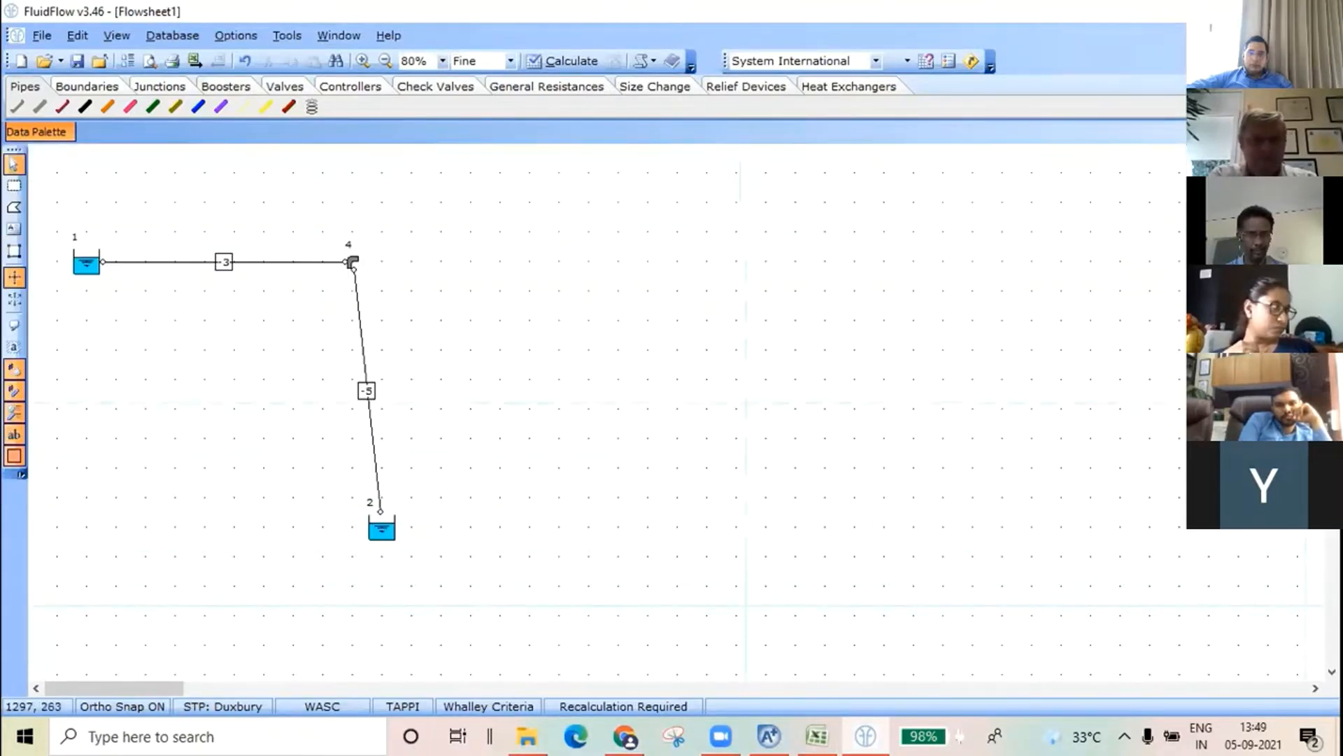
left_click(13, 133)
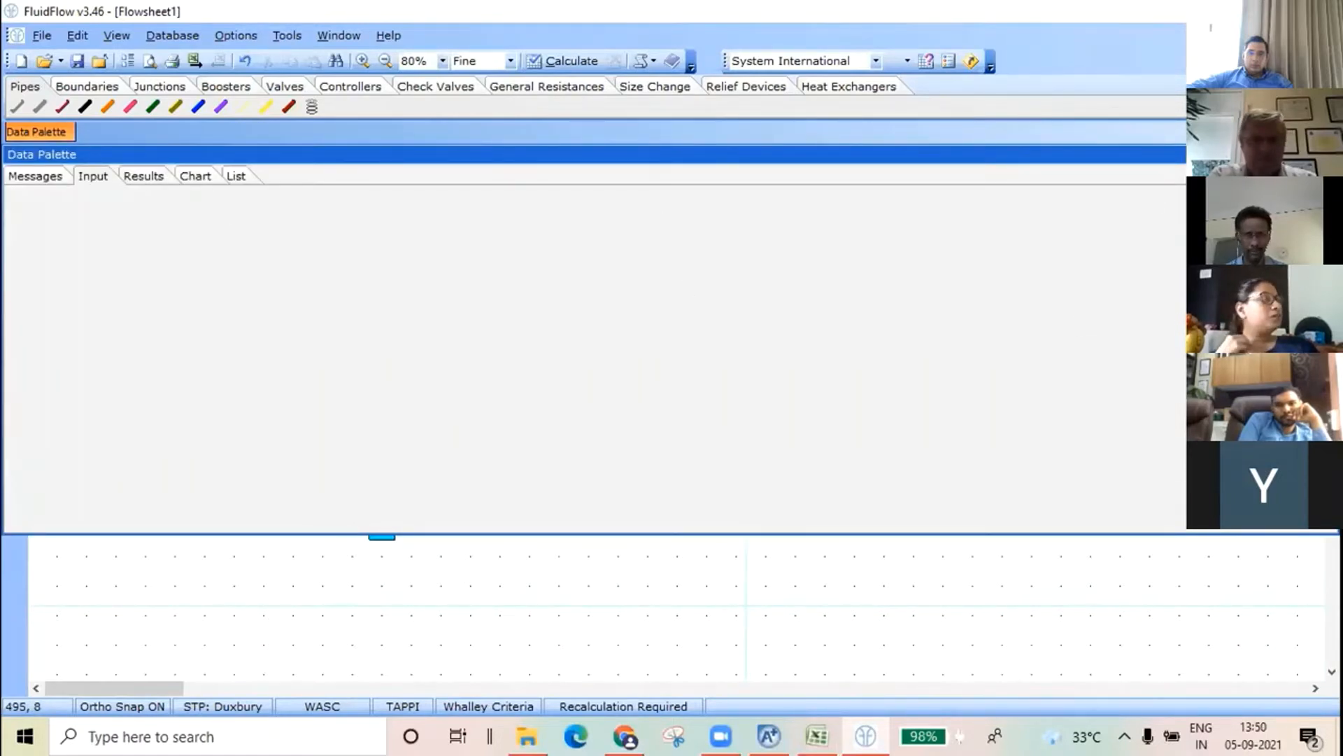
left_click(1315, 154)
left_click_drag(448, 137, 1175, 168)
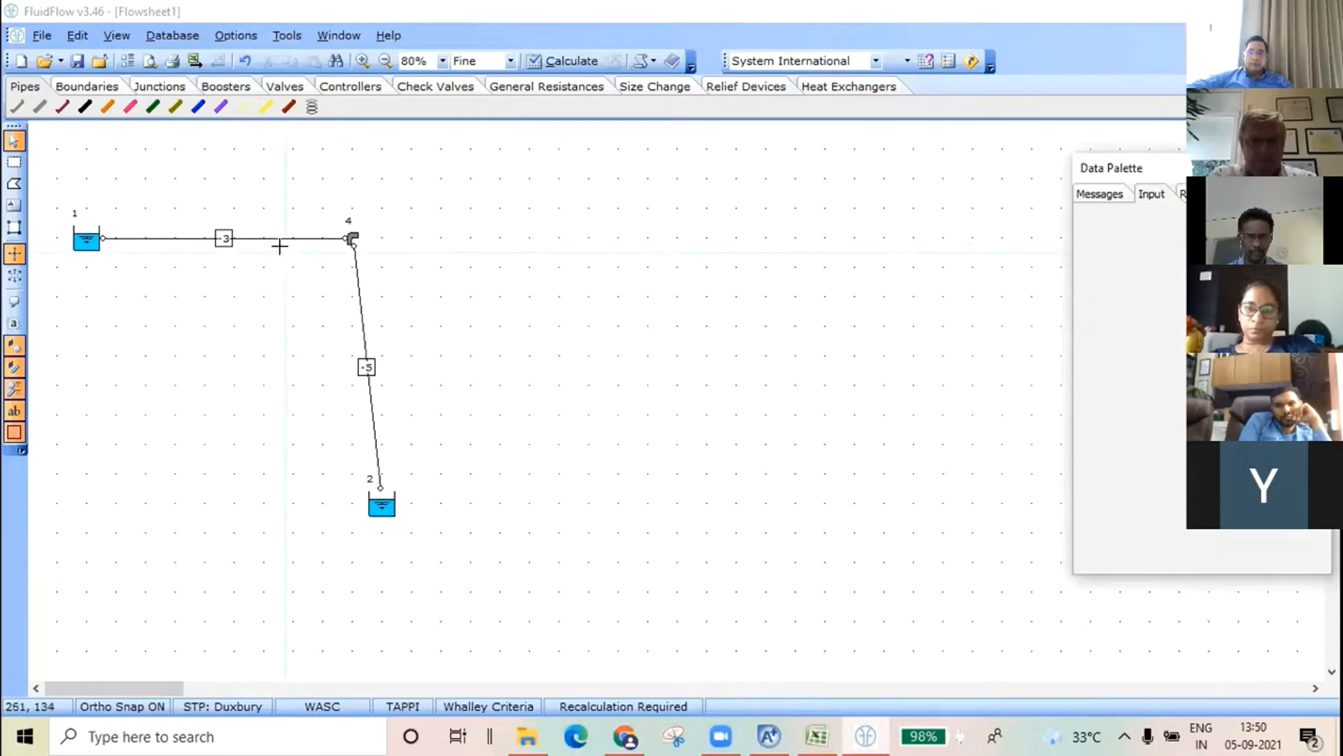
Examine the input properties of reservoir 1 and reservoir 2 in the Data Palette.
left_click(80, 245)
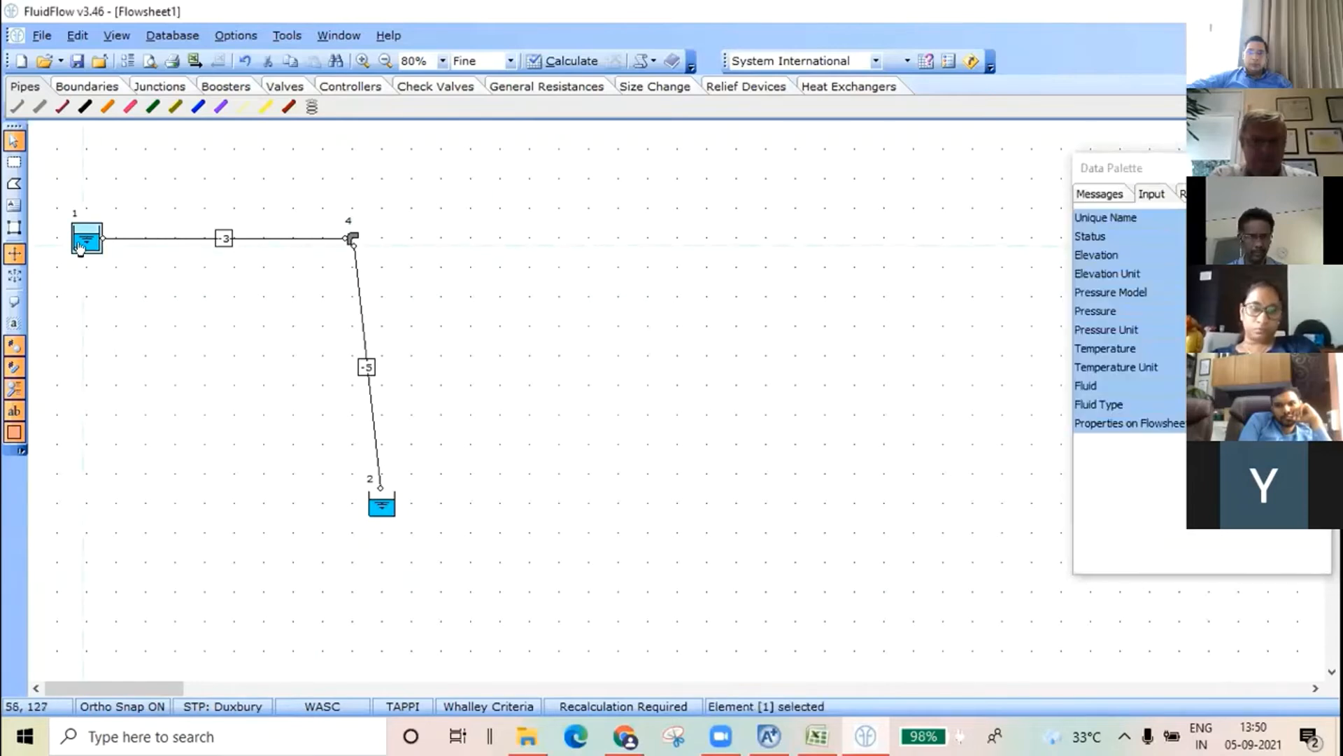
left_click(1154, 196)
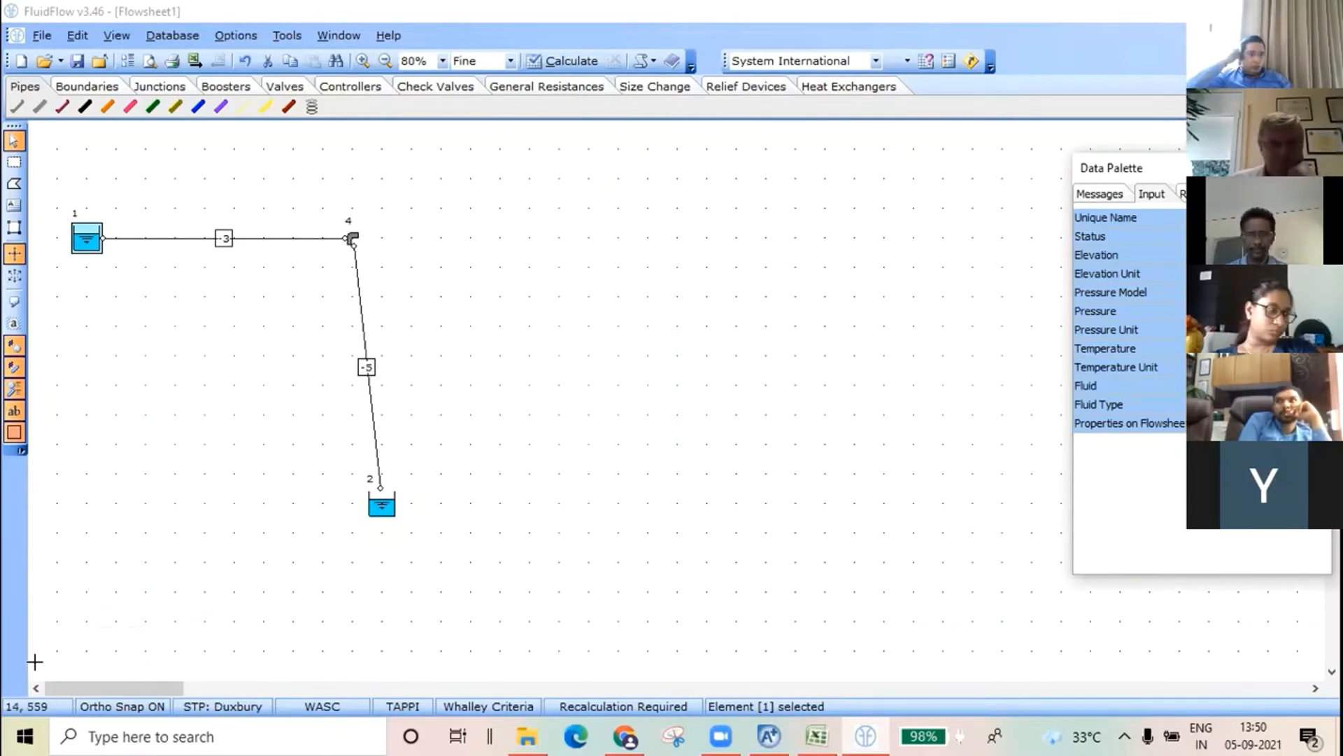
left_click(380, 511)
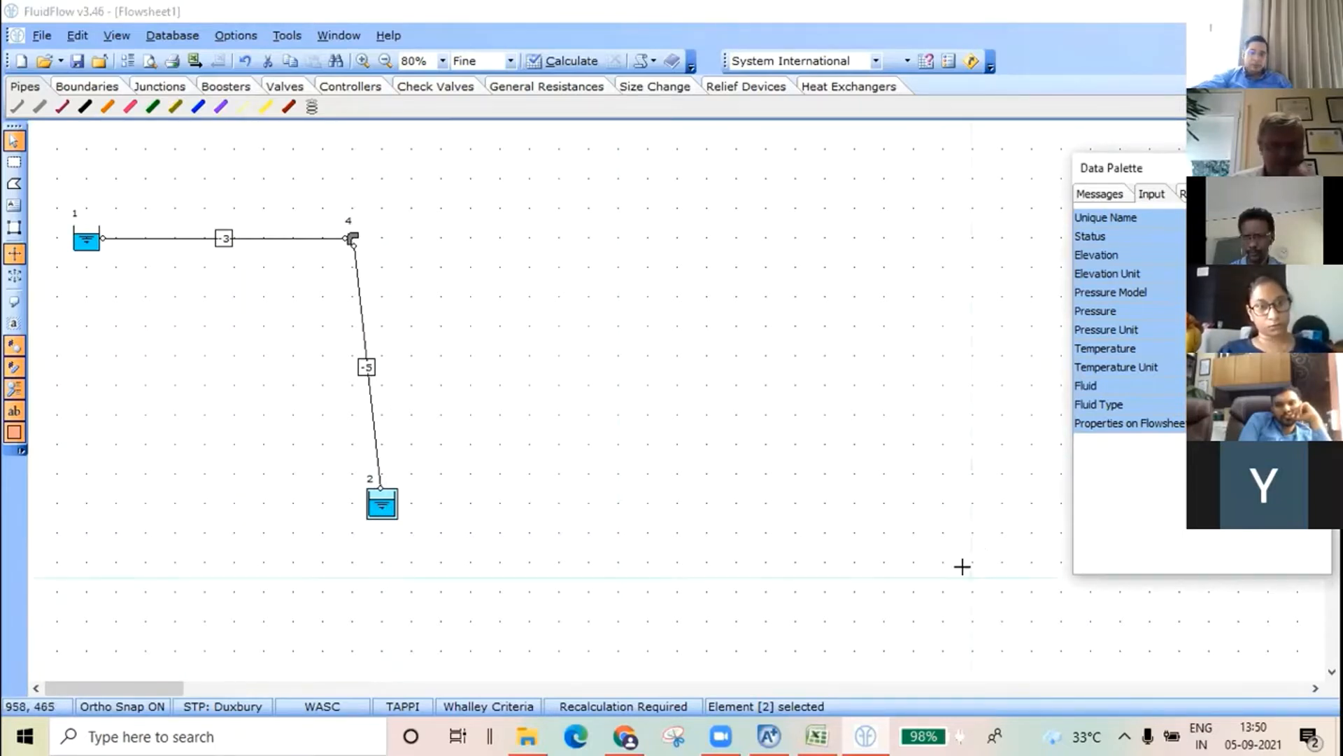
left_click(942, 552)
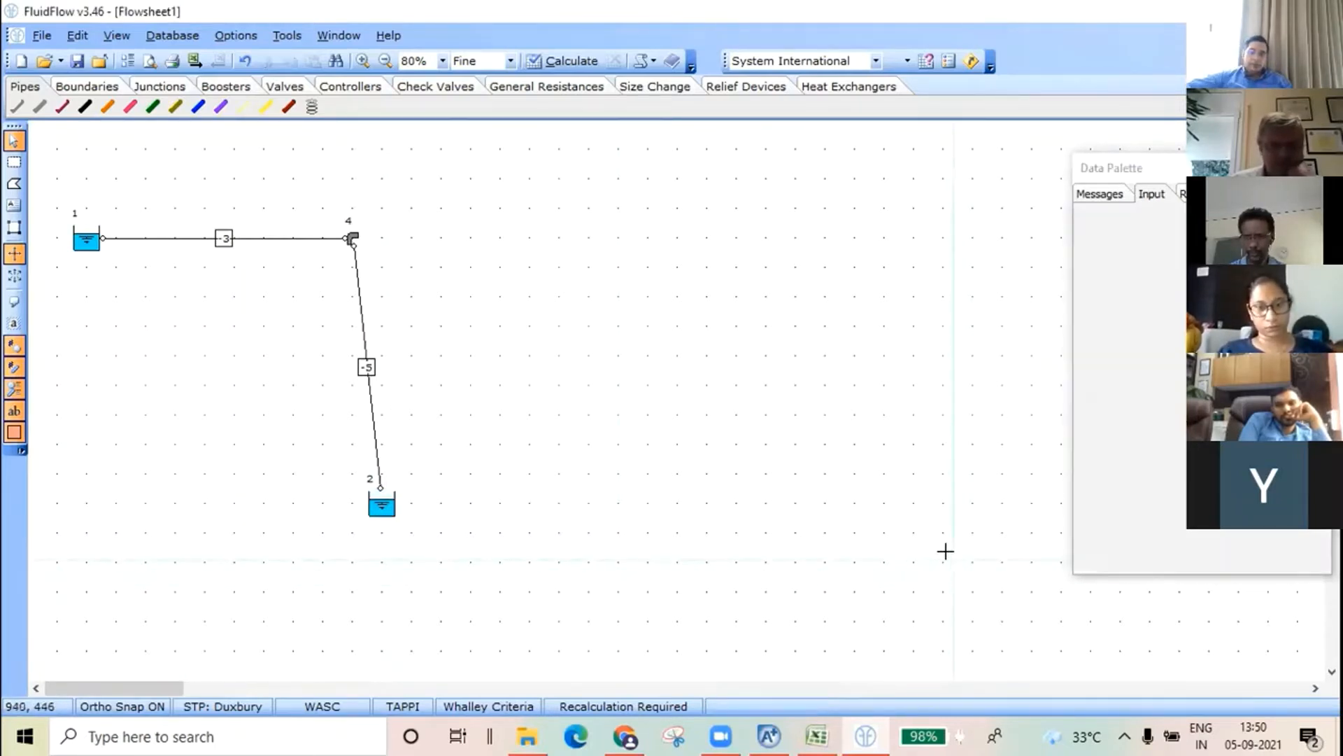
Review the available Bend Defined By methods for the corner bend, keeping Idelchik.
left_click(352, 237)
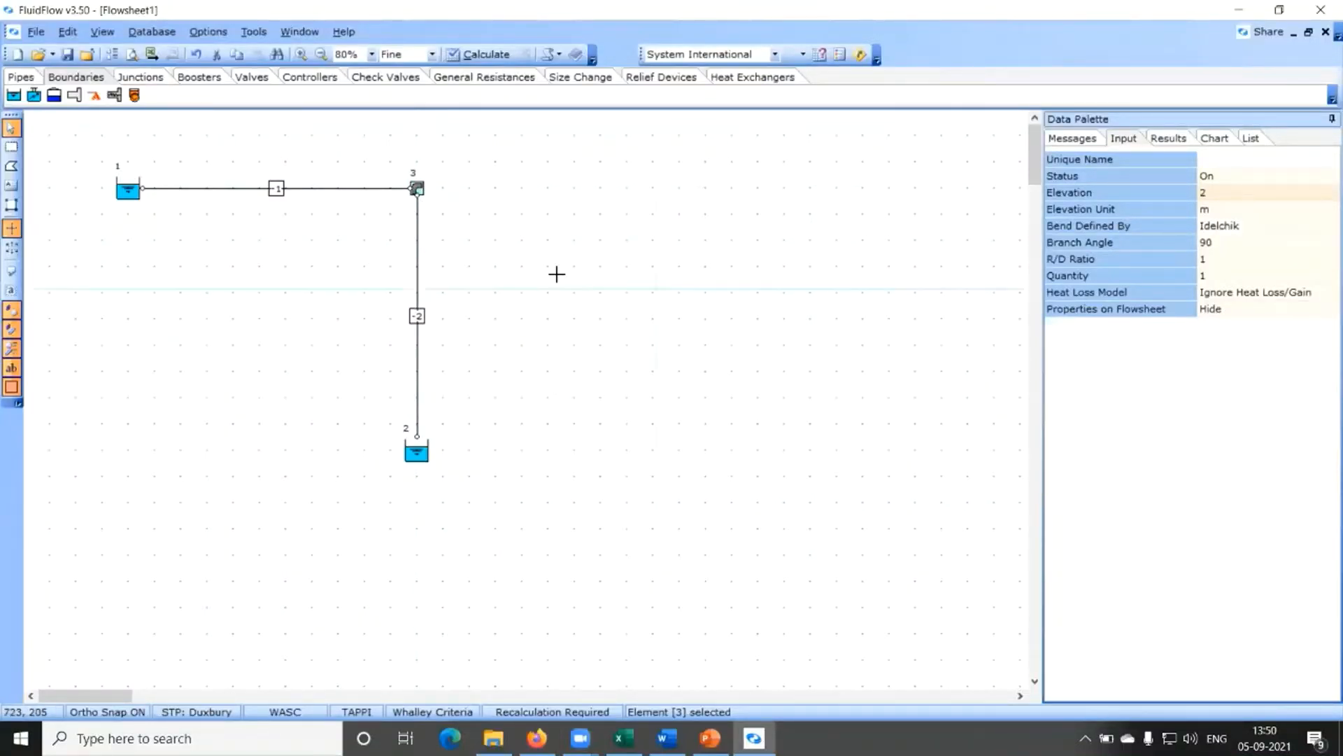
left_click(1276, 229)
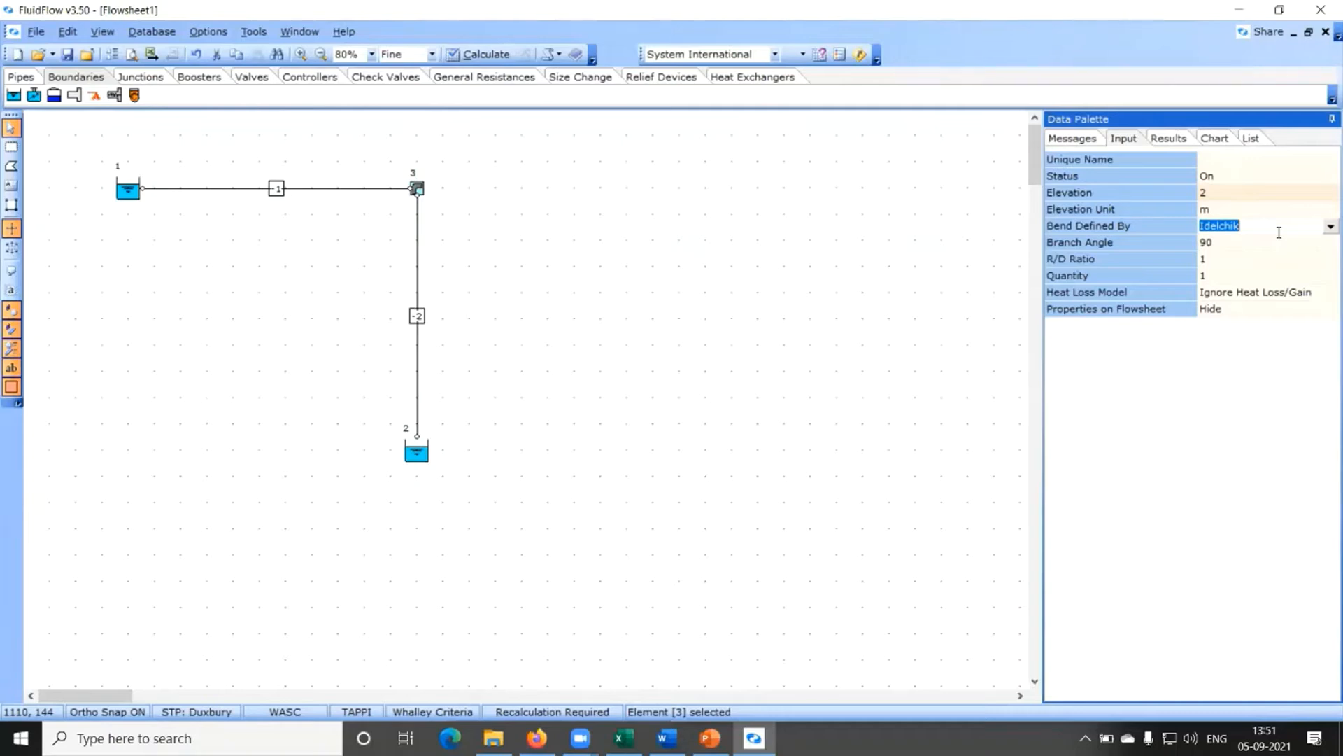
left_click(1323, 230)
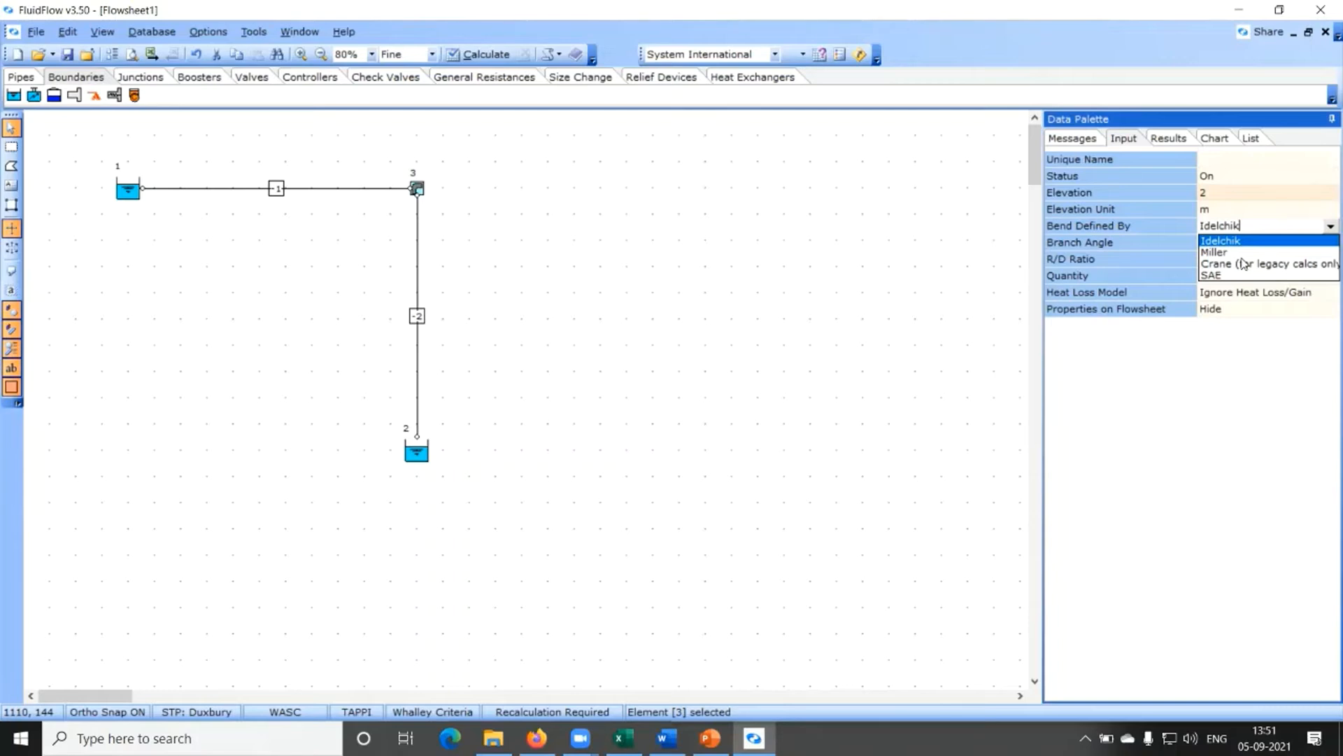
left_click(1269, 242)
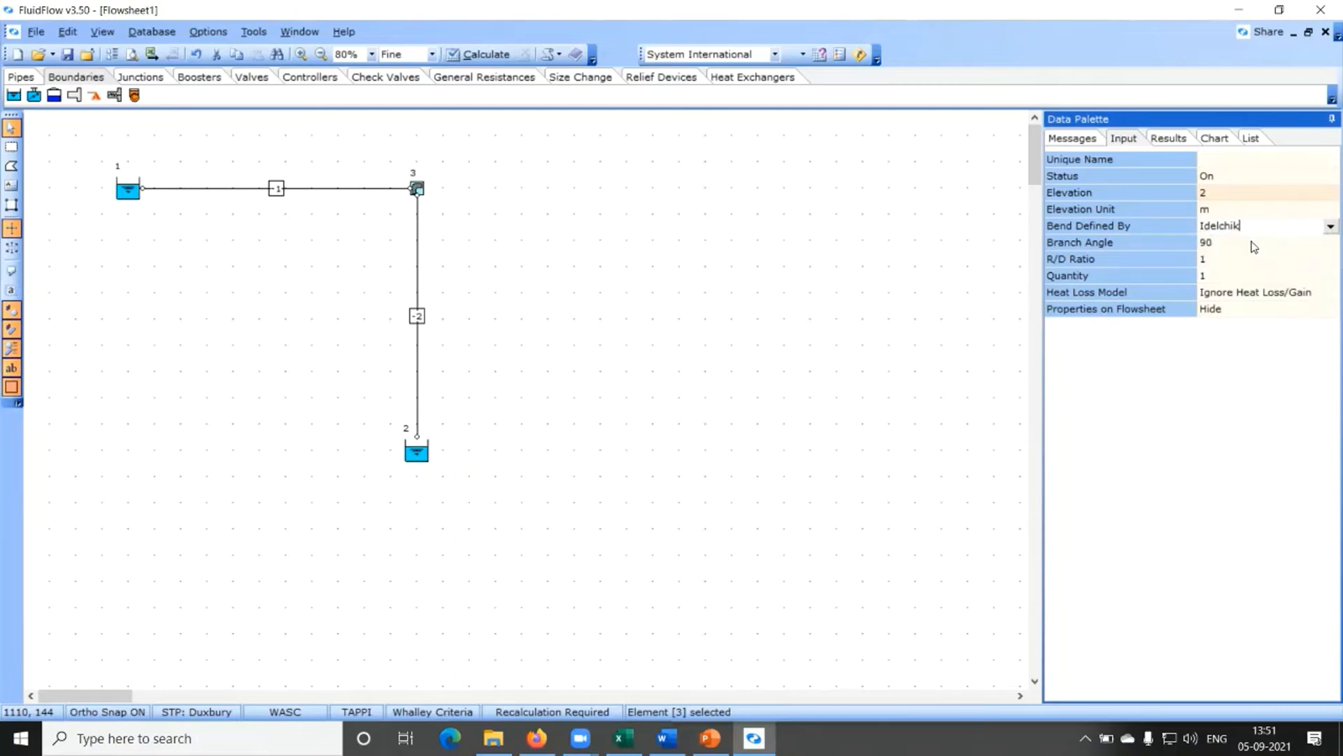
Examine the bend's branch angle and R/D ratio, and switch to PowerPoint slide 14 comparing short and long radius elbows.
left_click(1220, 245)
left_click(1237, 260)
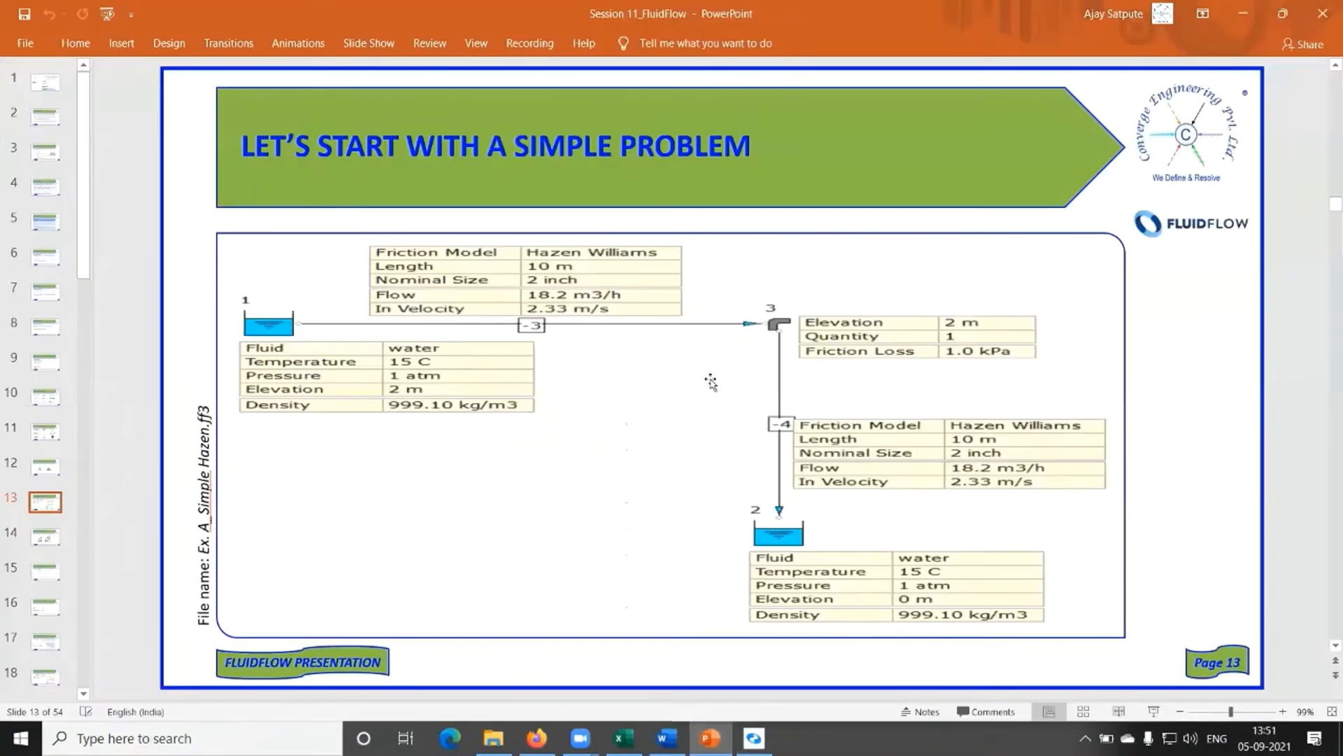
key("Page_Down")
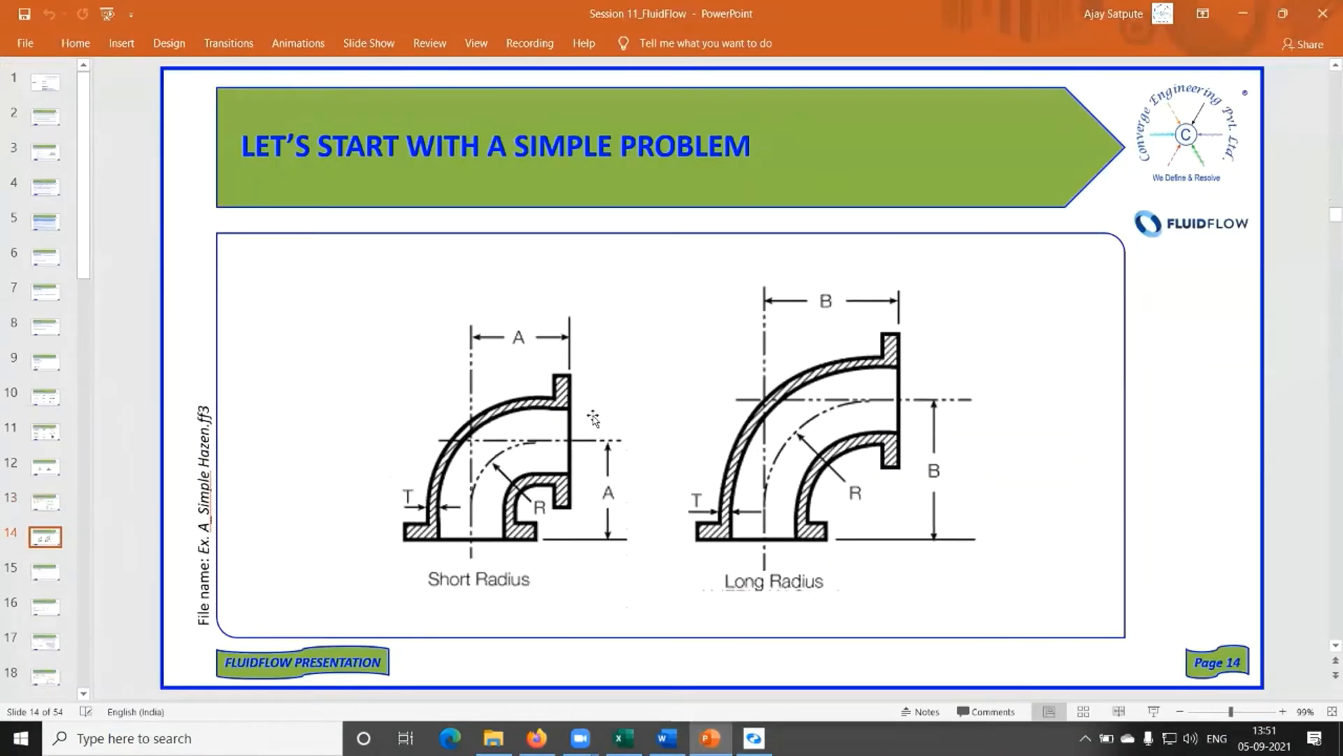
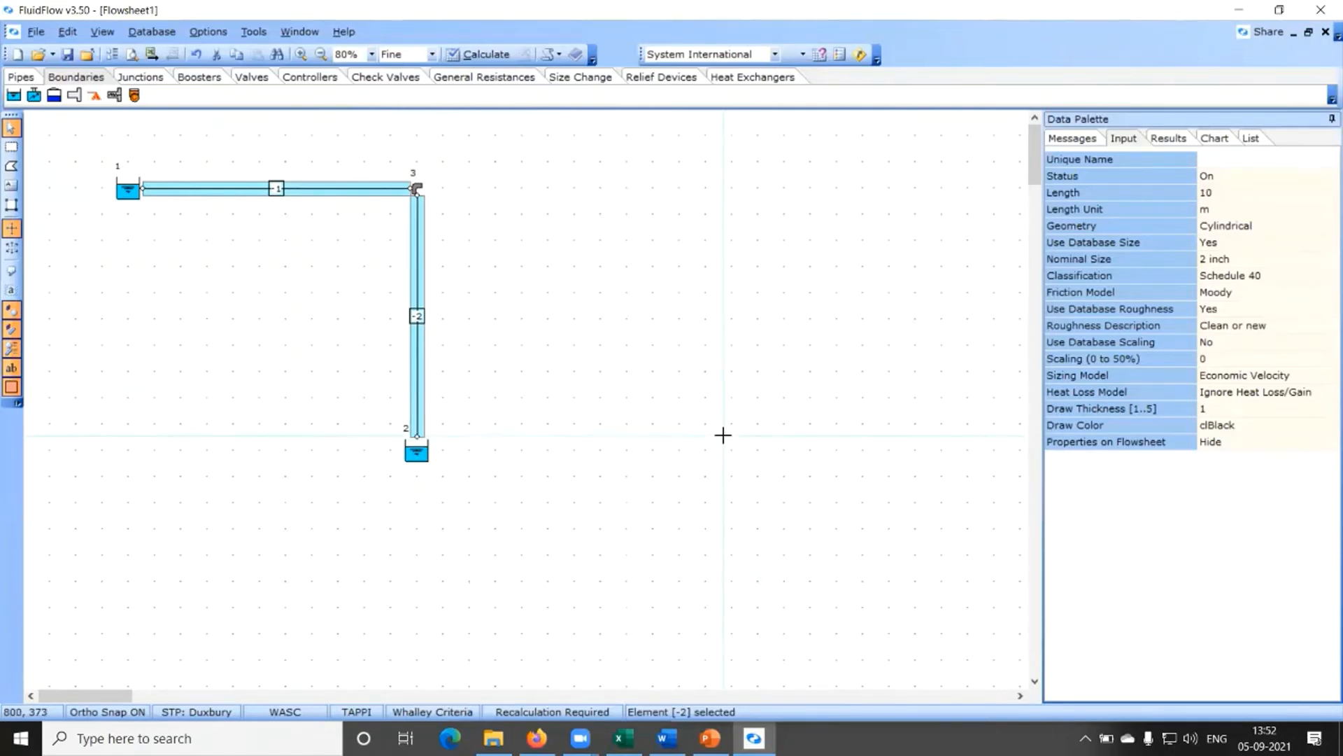
Review the length and available geometry options of the two selected pipes, keeping Cylindrical.
left_click(1241, 196)
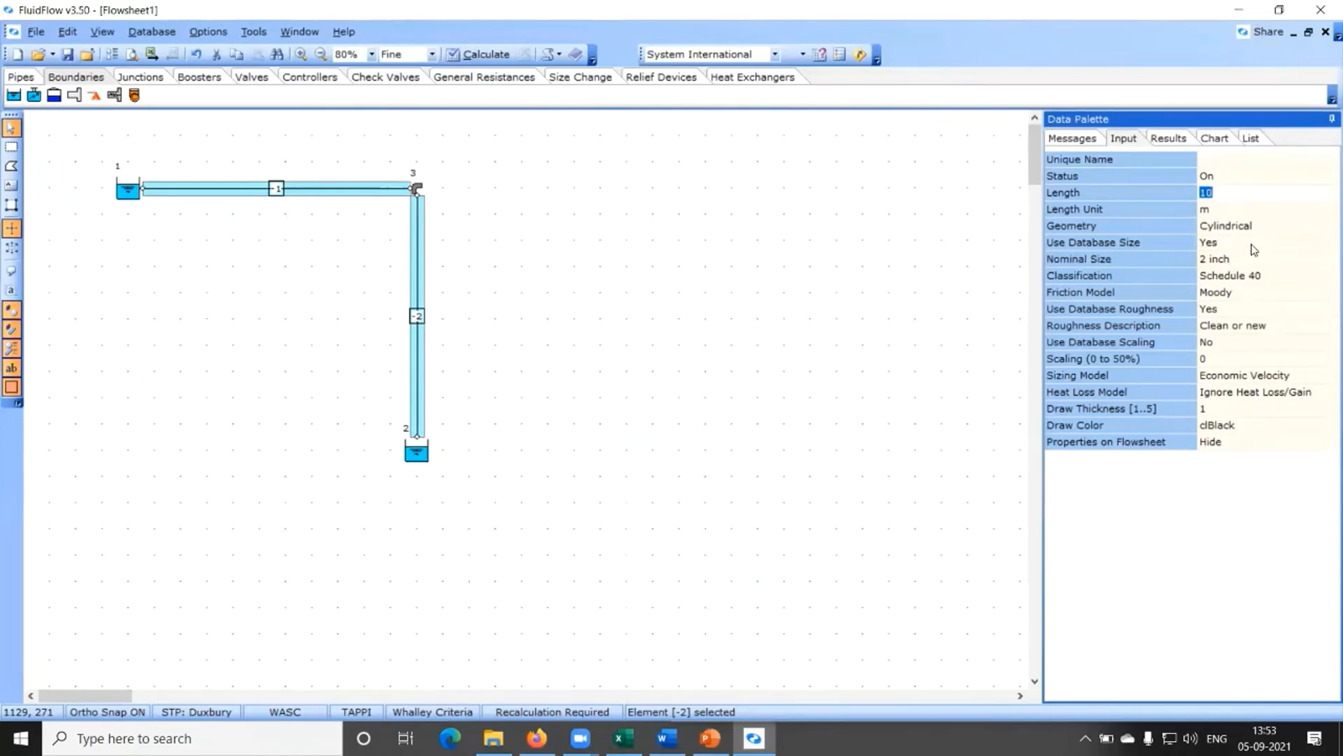
left_click(1322, 232)
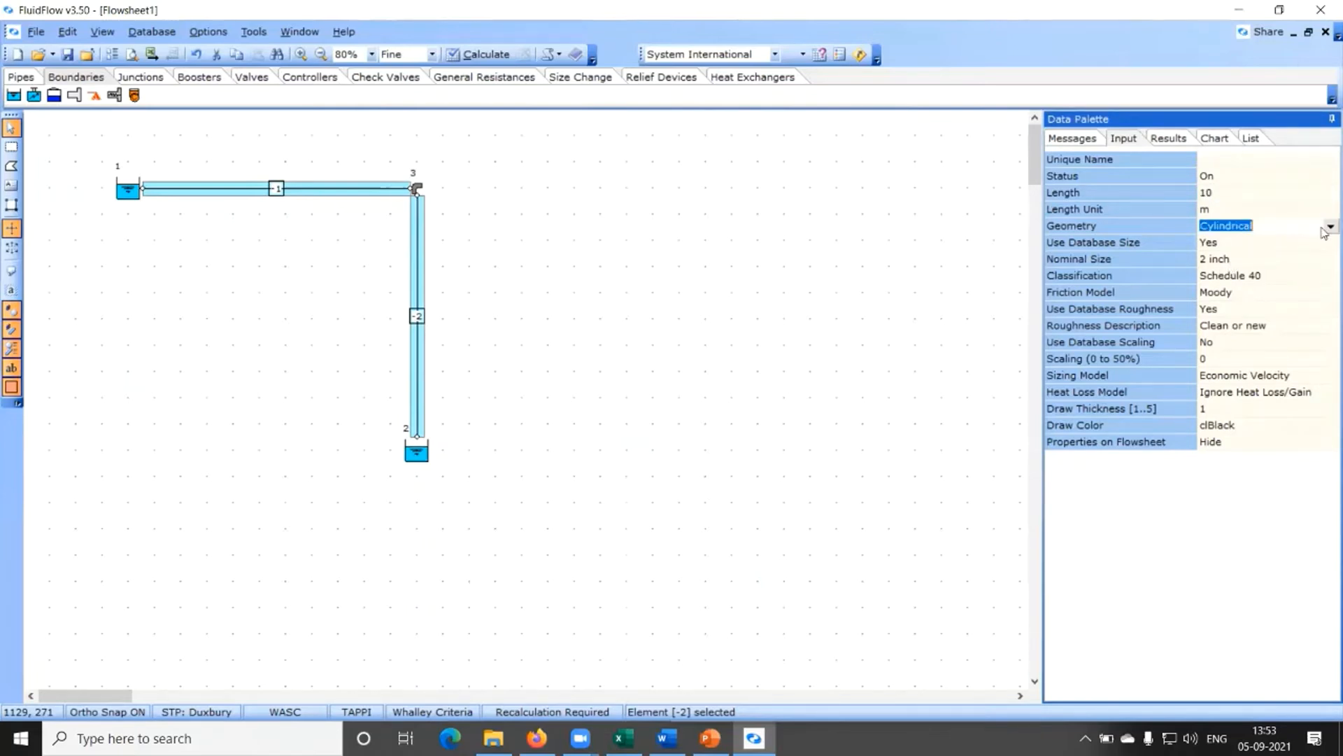
left_click(1326, 227)
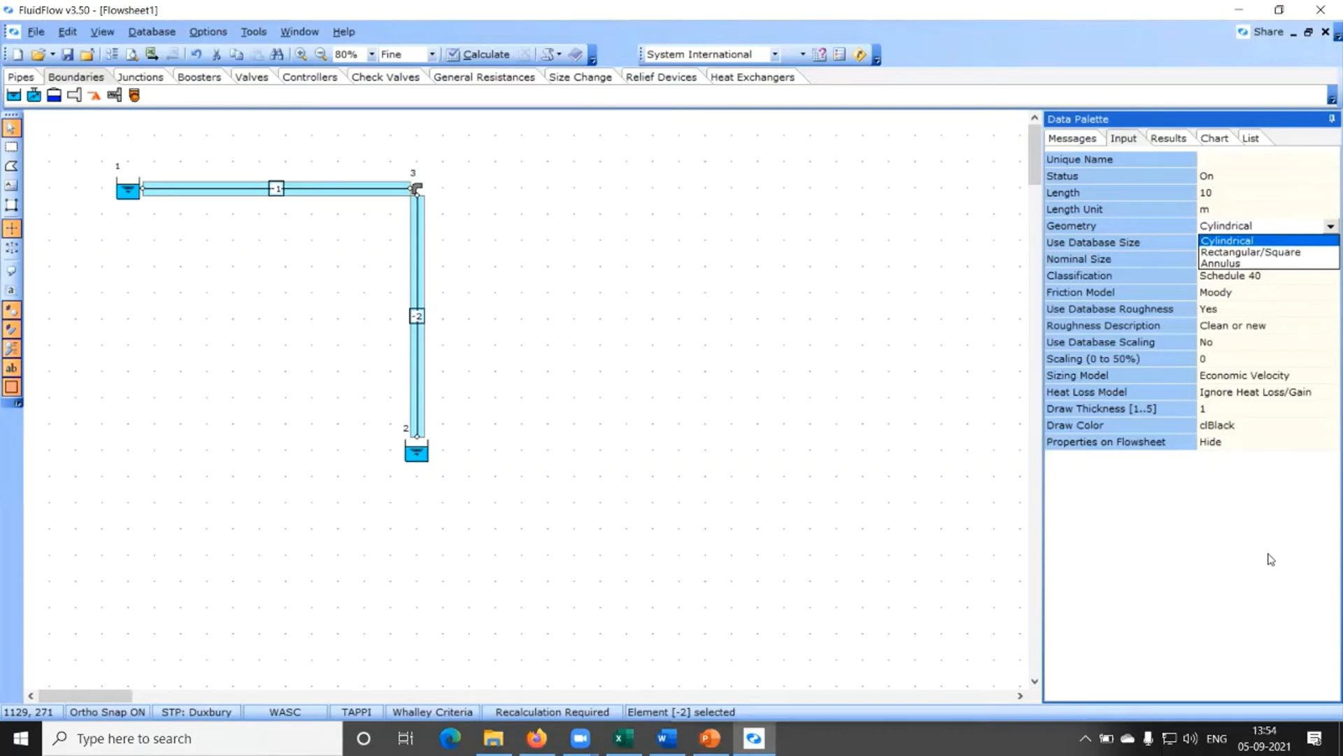
left_click(1249, 513)
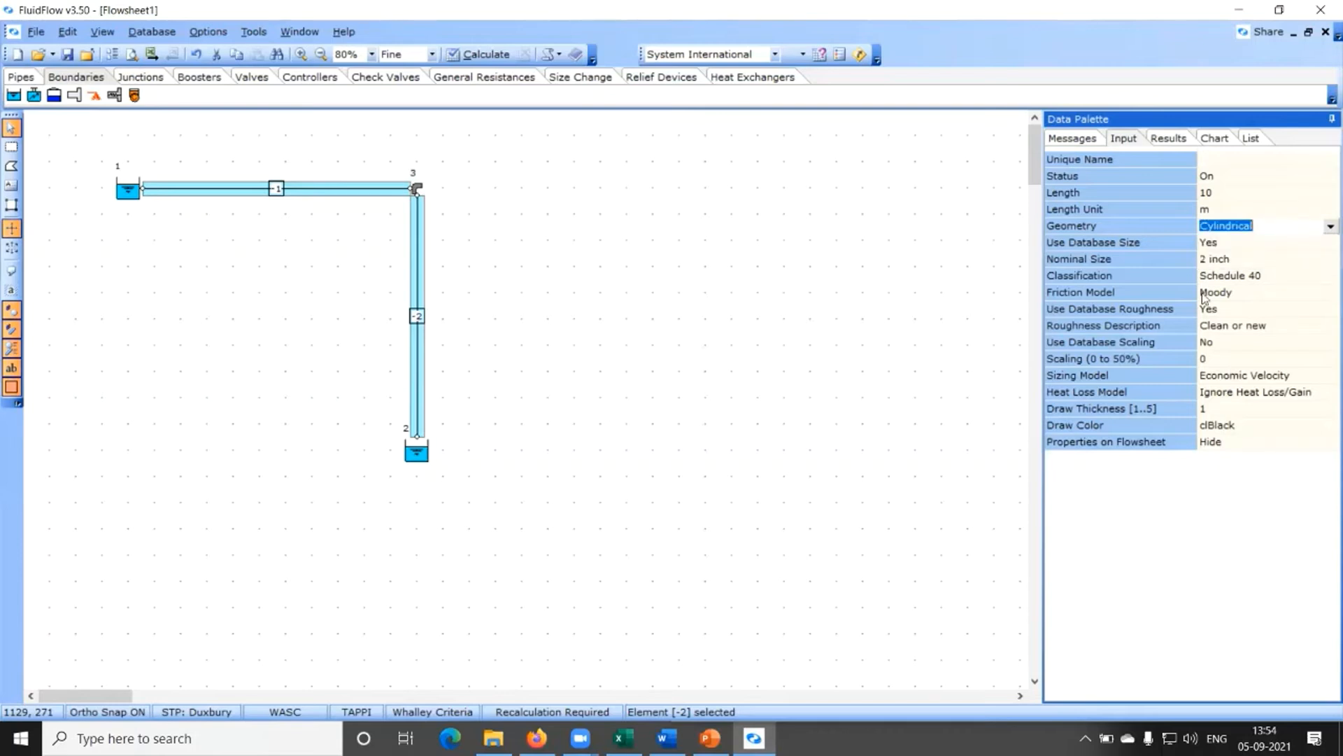
Check the pipes' nominal size against the simple problem on PowerPoint slide 13, and return to the FluidFlow flowsheet.
left_click(1249, 260)
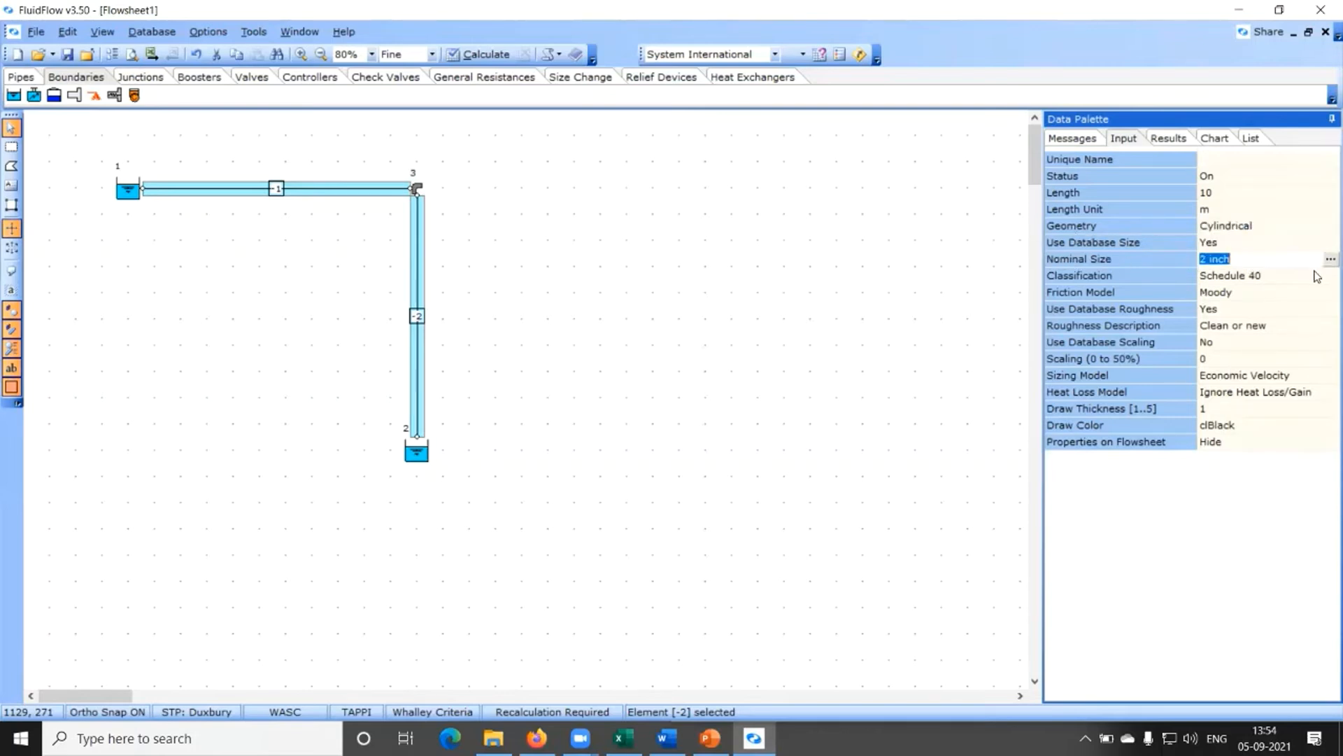
left_click(711, 738)
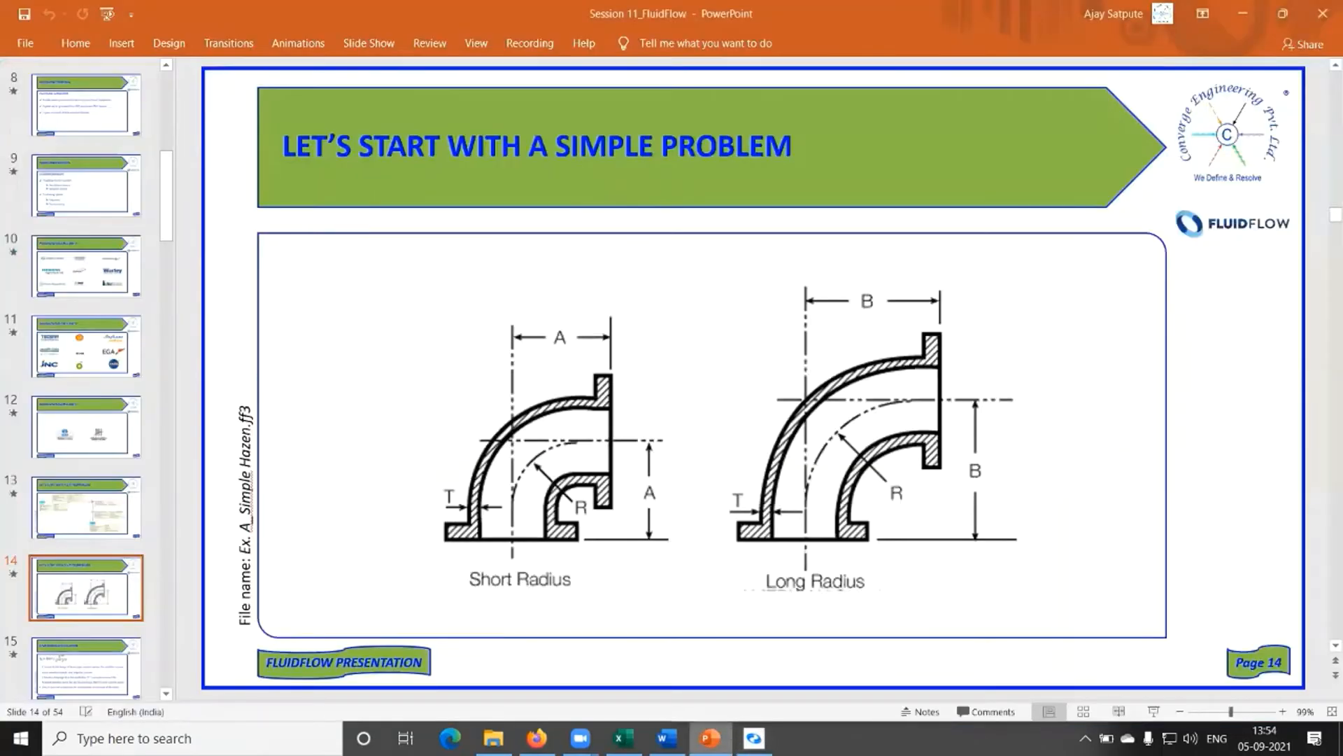
scroll(719, 595, "up", 1)
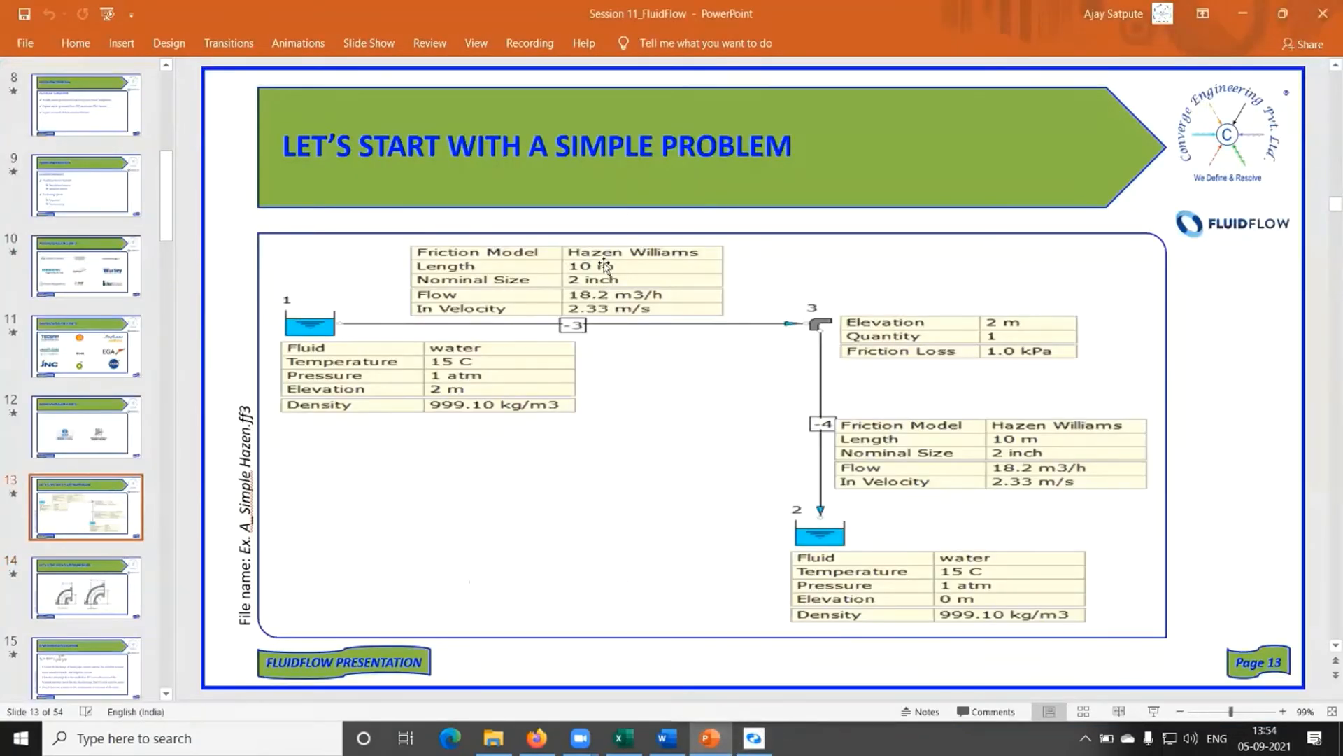
left_click(1244, 15)
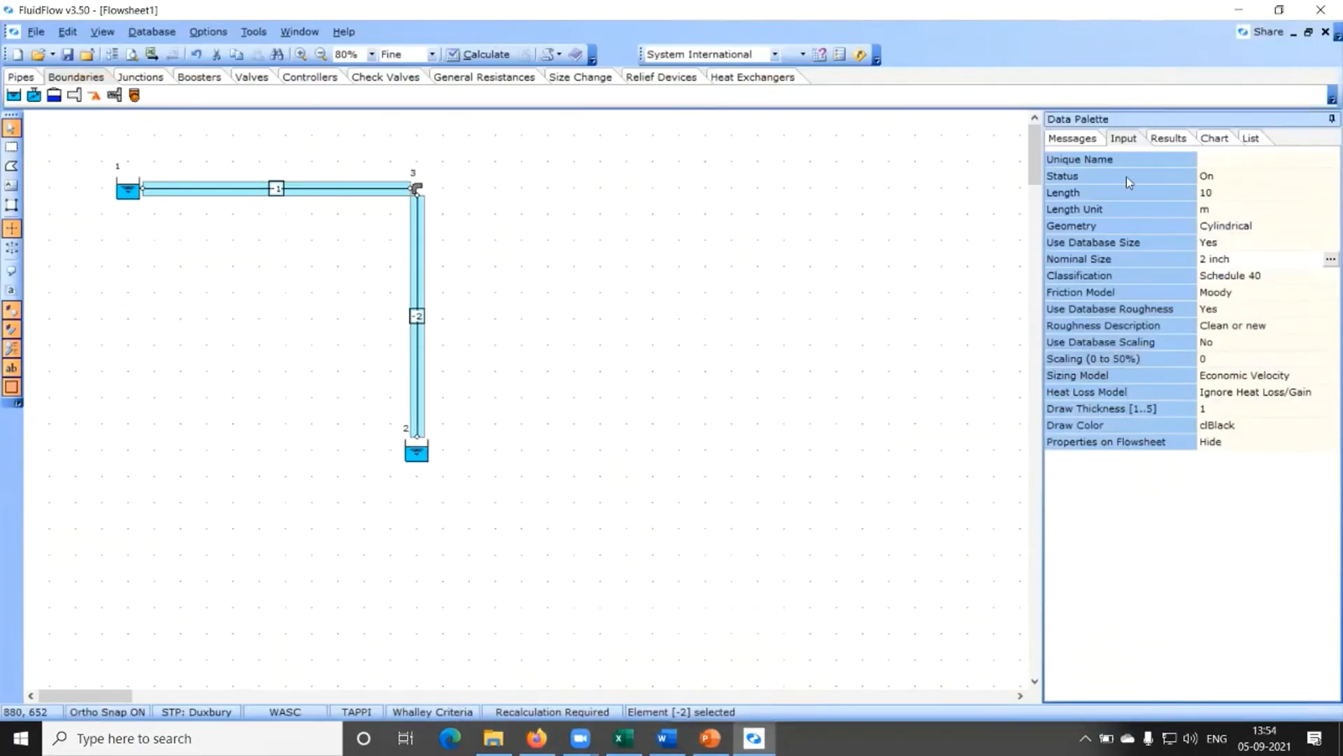
Browse the nominal sizes offered in the pipe dimension database for the selected pipes, leaving the dimension unchanged.
left_click(1321, 264)
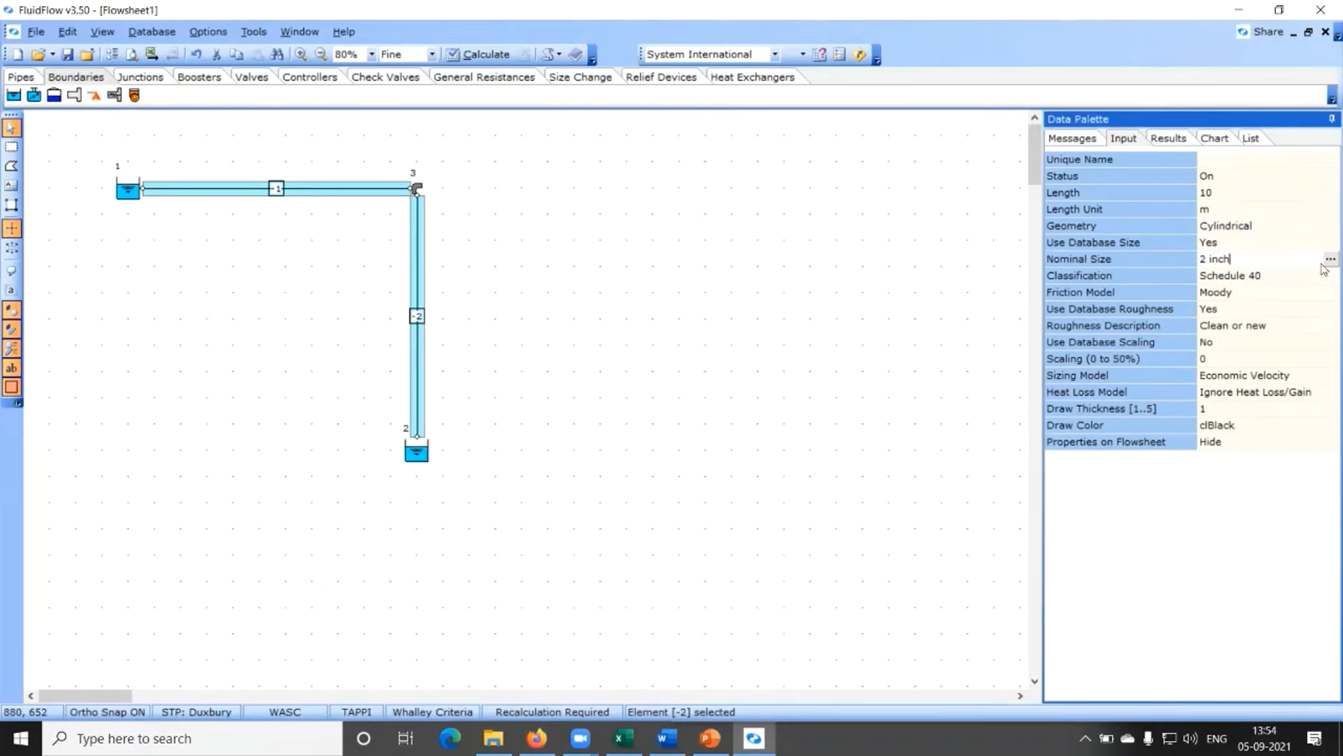
left_click(1324, 262)
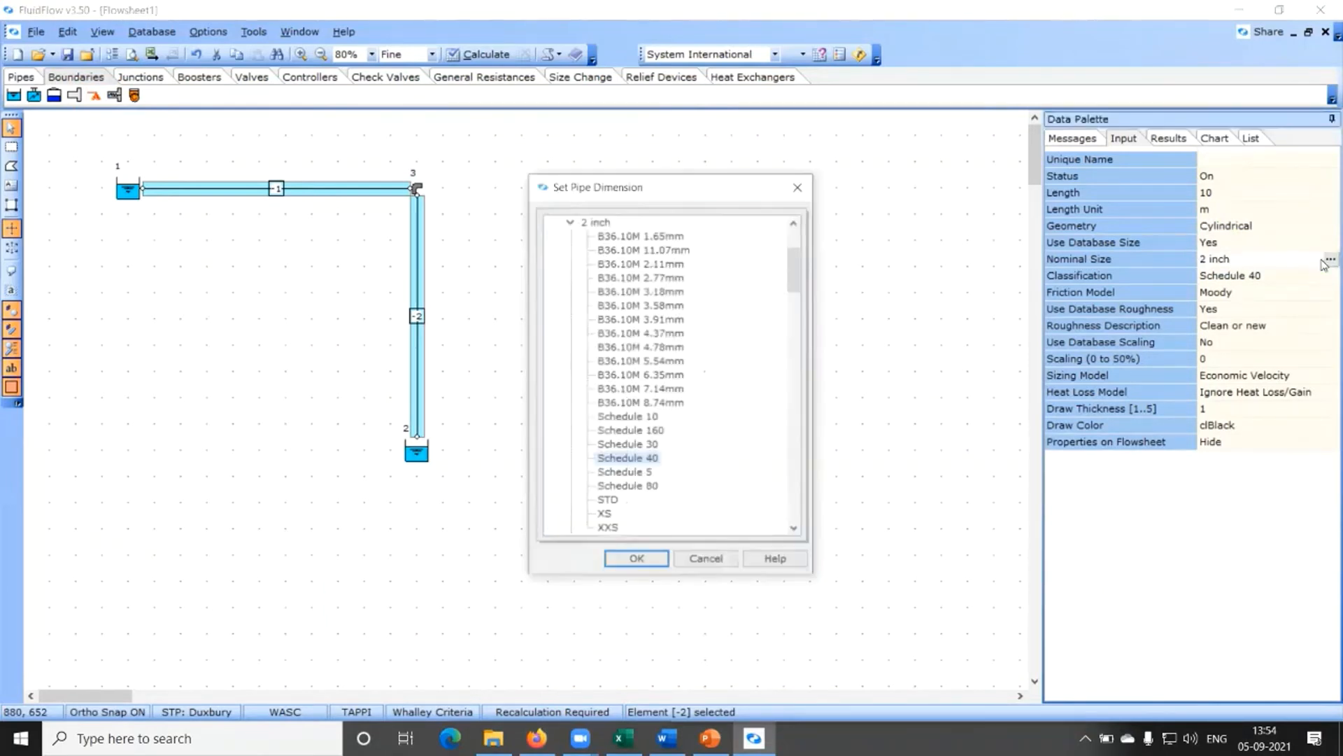
left_click(570, 221)
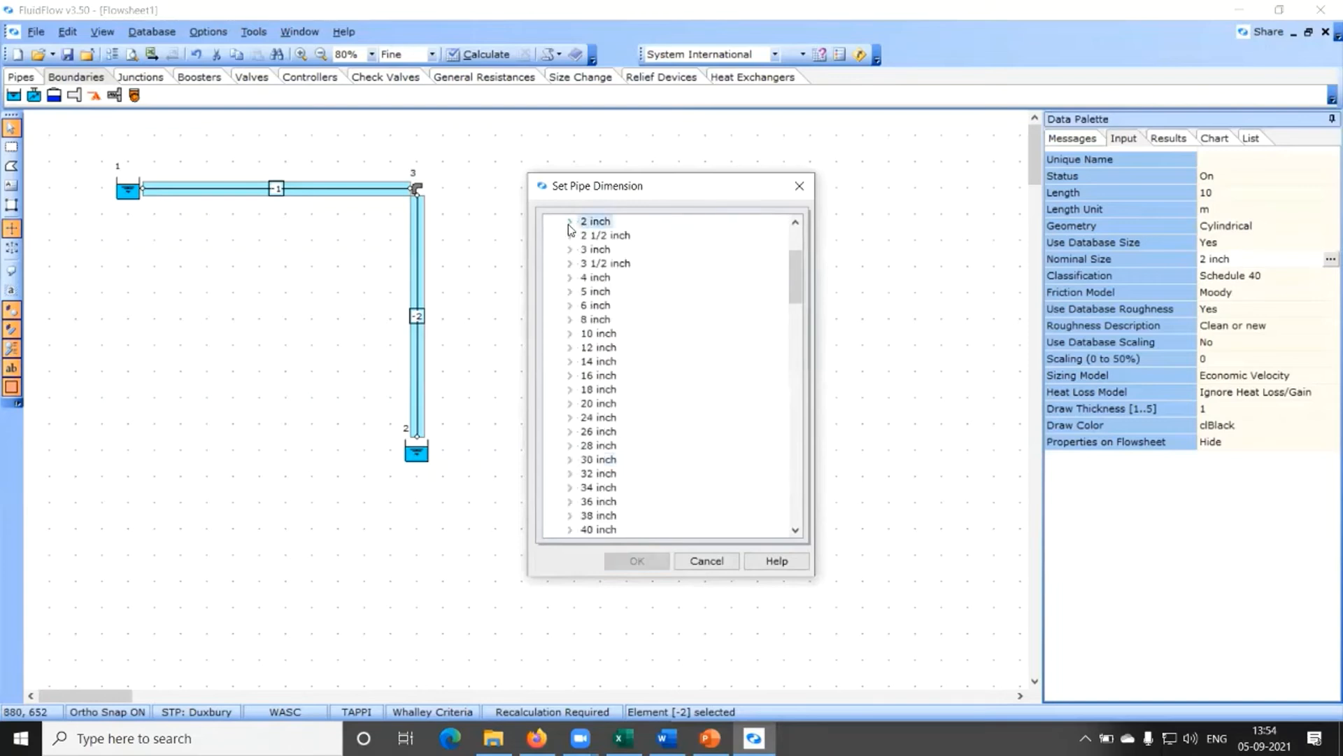
scroll(714, 371, "up", 3)
scroll(720, 371, "down", 7)
scroll(720, 371, "down", 12)
scroll(724, 373, "up", 7)
scroll(725, 373, "up", 7)
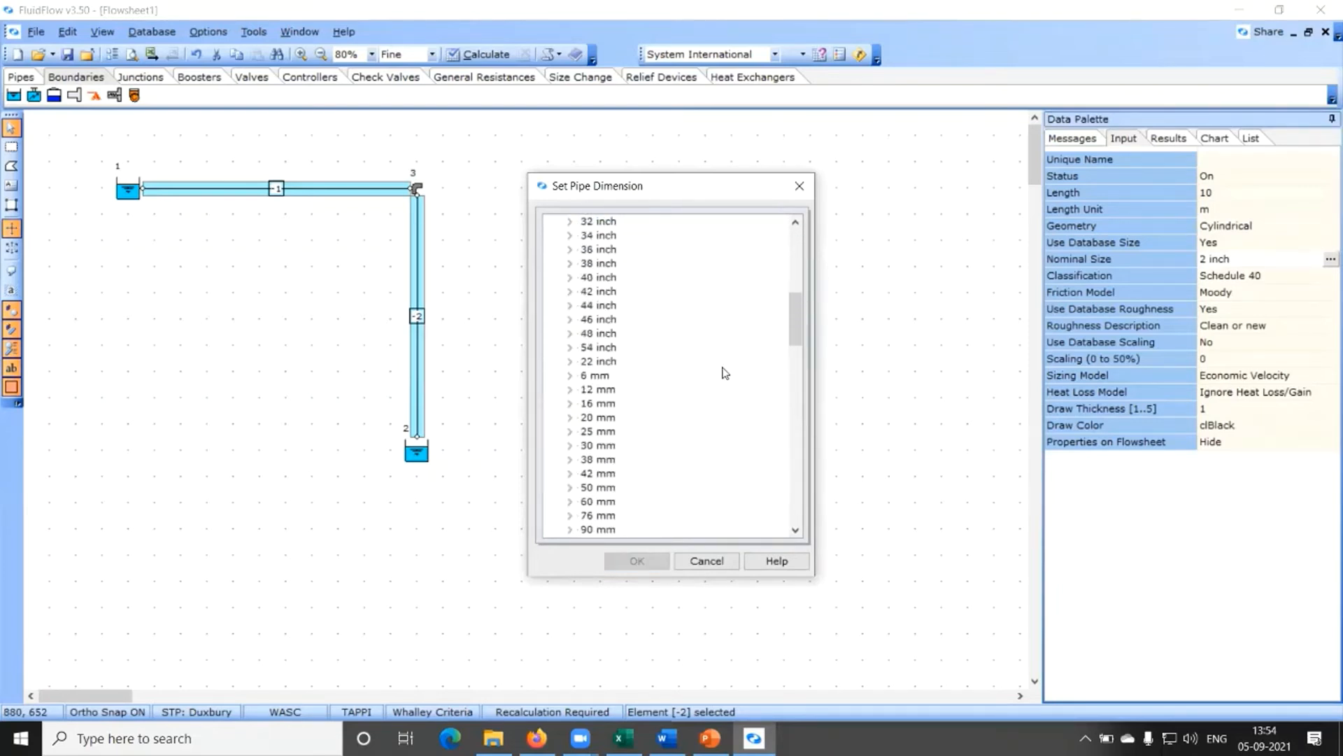
left_click(719, 564)
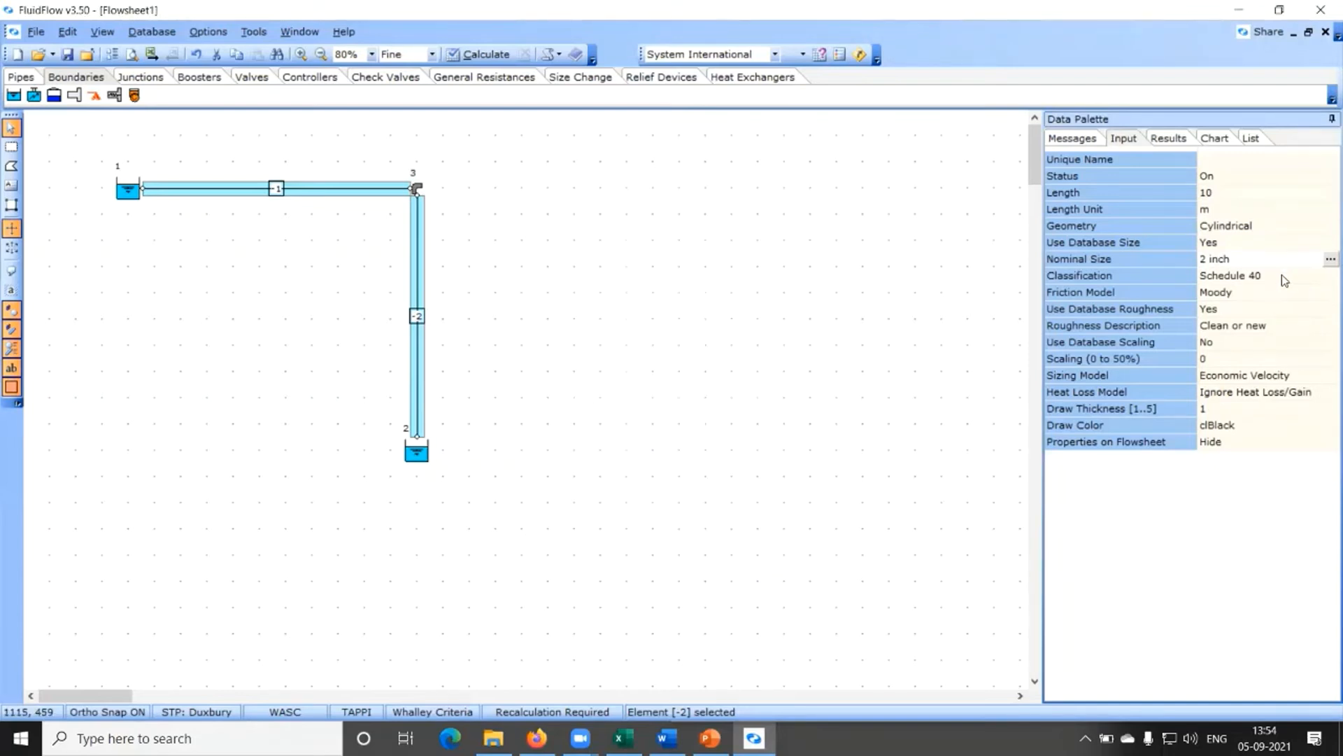
Set the friction model of the two selected pipes to Hazen Williams.
left_click(1296, 293)
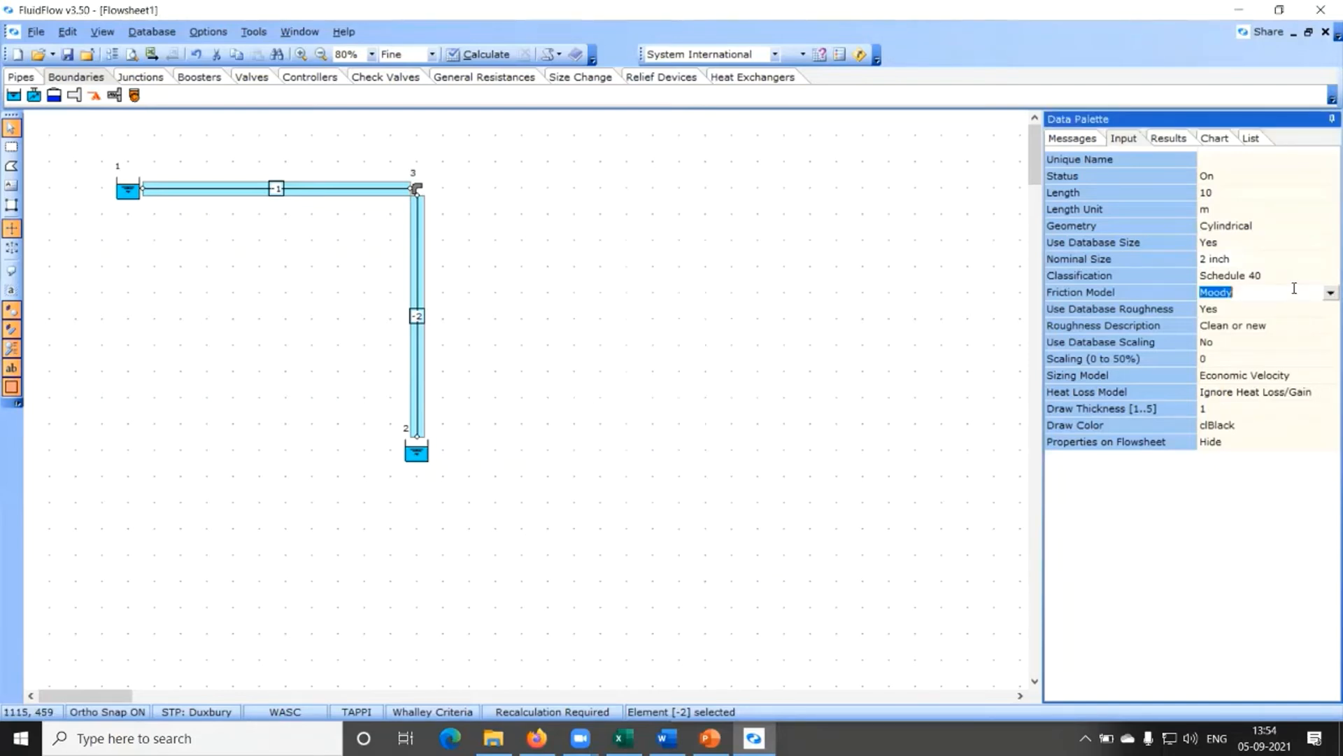
left_click(1325, 295)
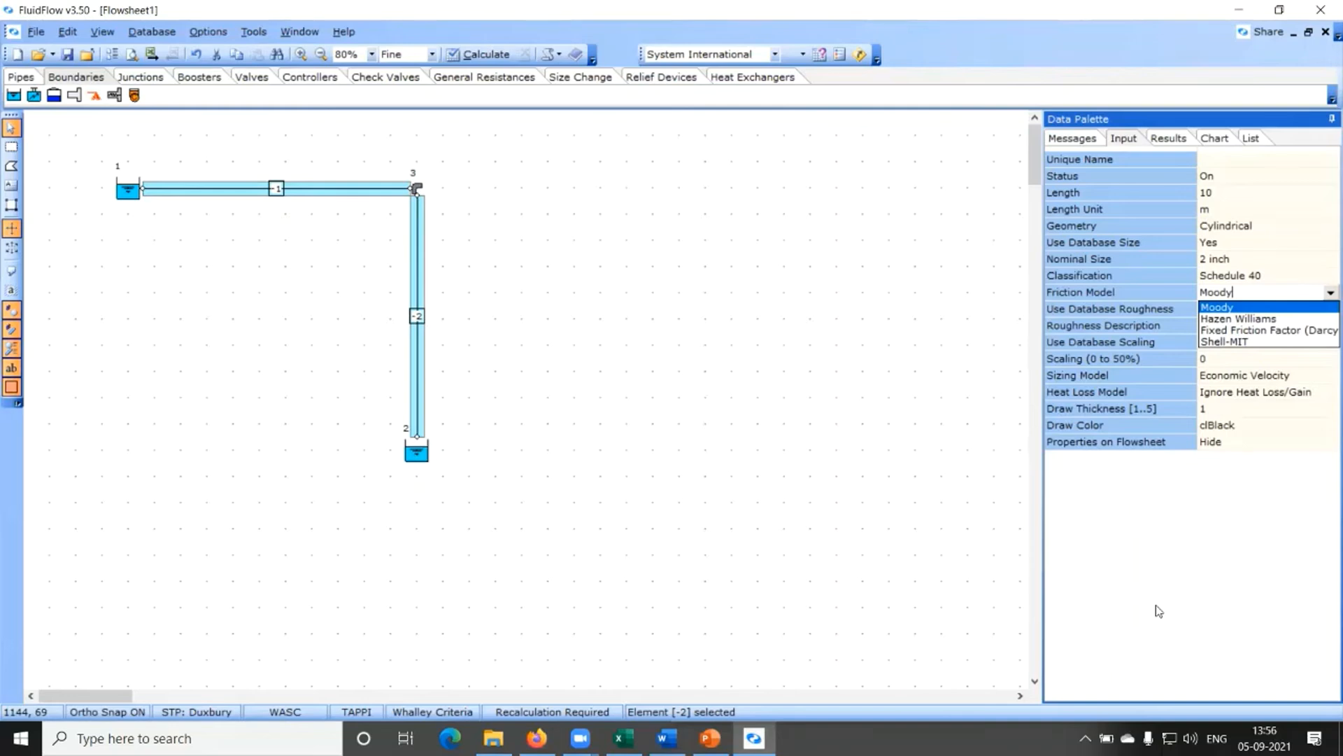
left_click(1253, 319)
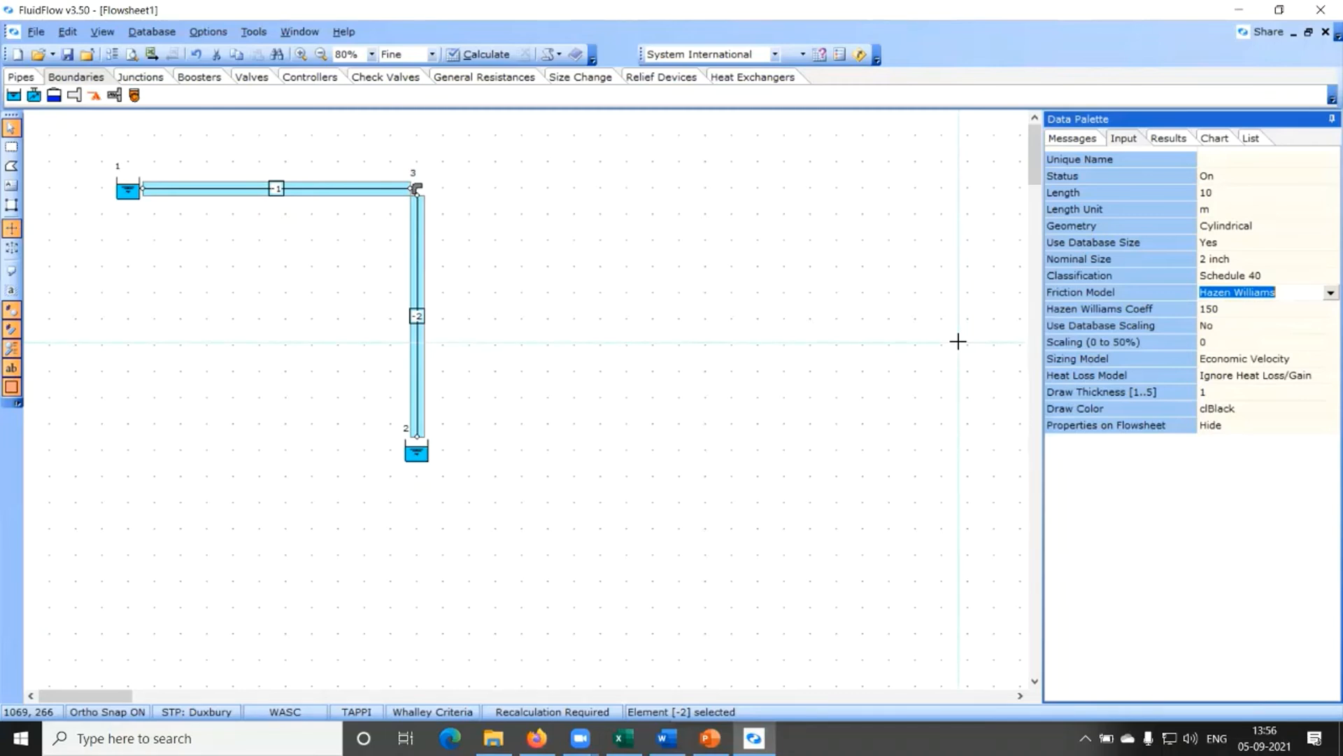
Switch to PowerPoint and examine the Hazen-Williams equation and the C factors for steel on slides 15 and 16.
left_click(710, 738)
key("Down")
key("Down")
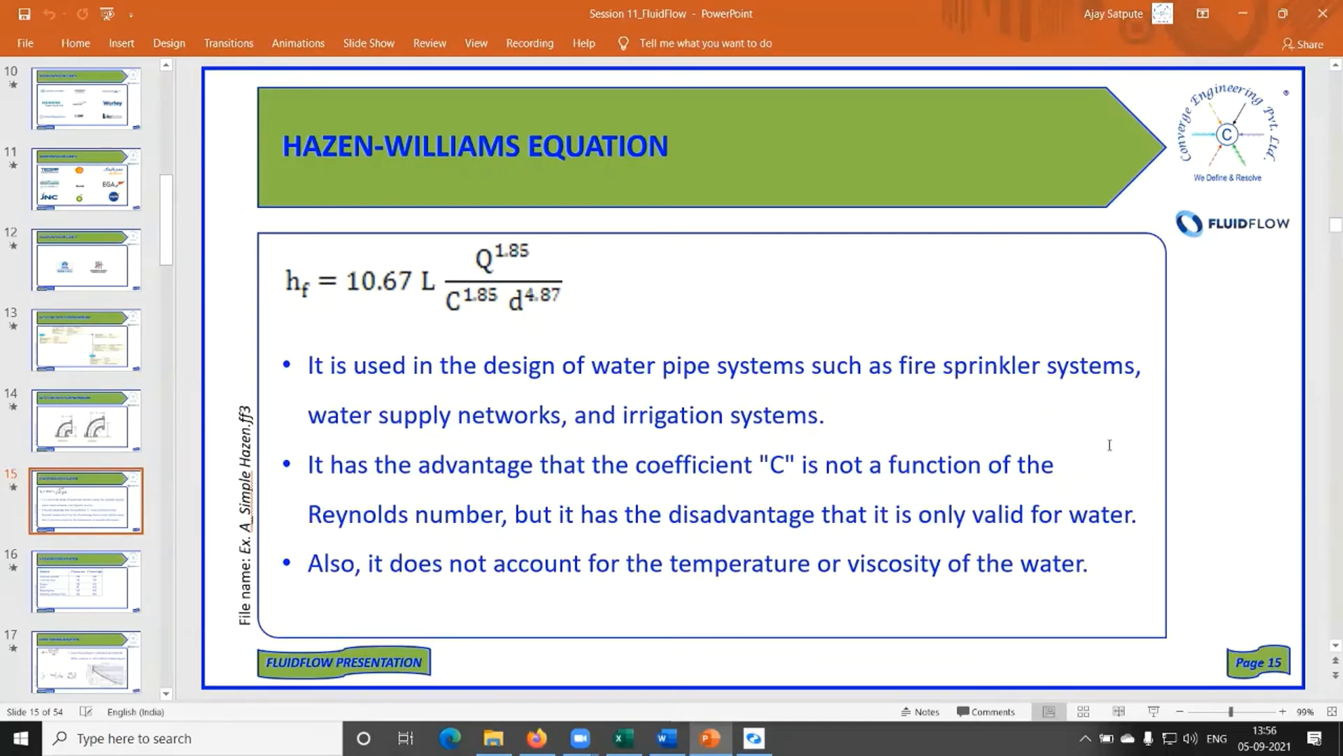
scroll(1062, 413, "down", 1)
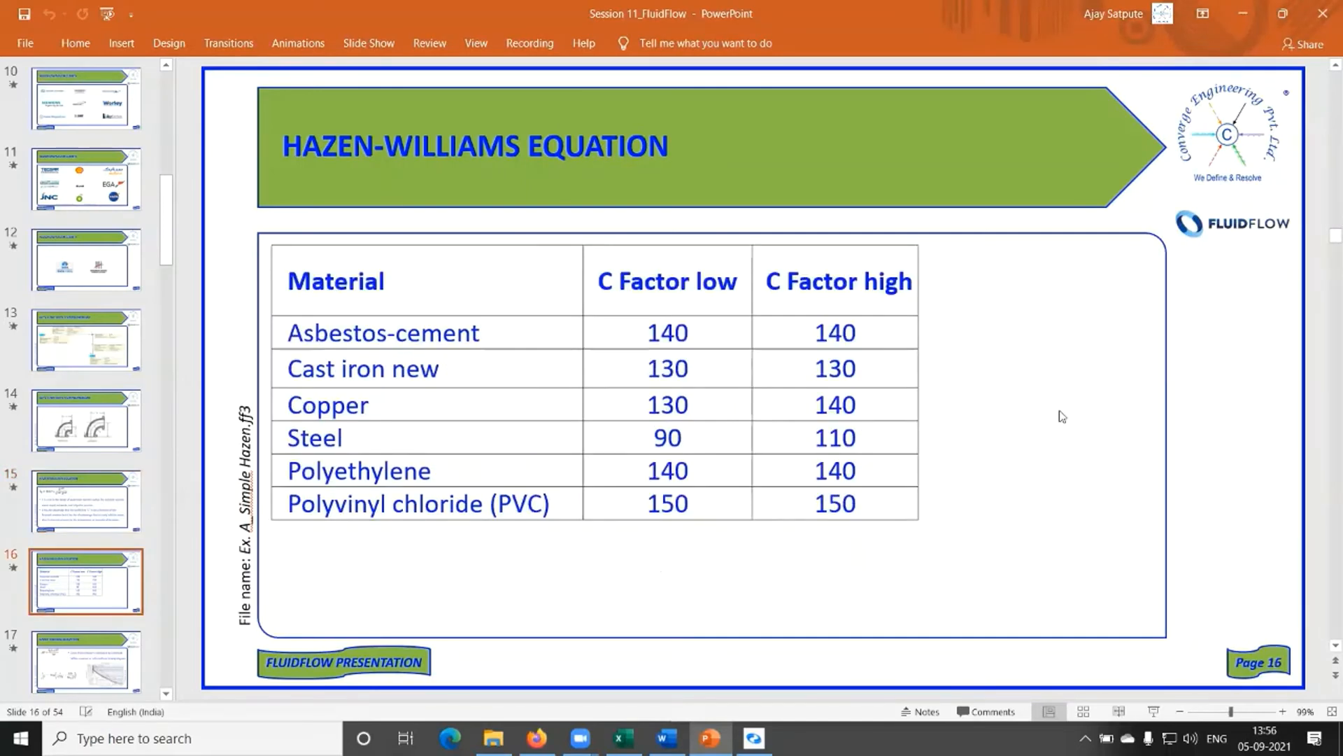
scroll(1035, 416, "up", 1)
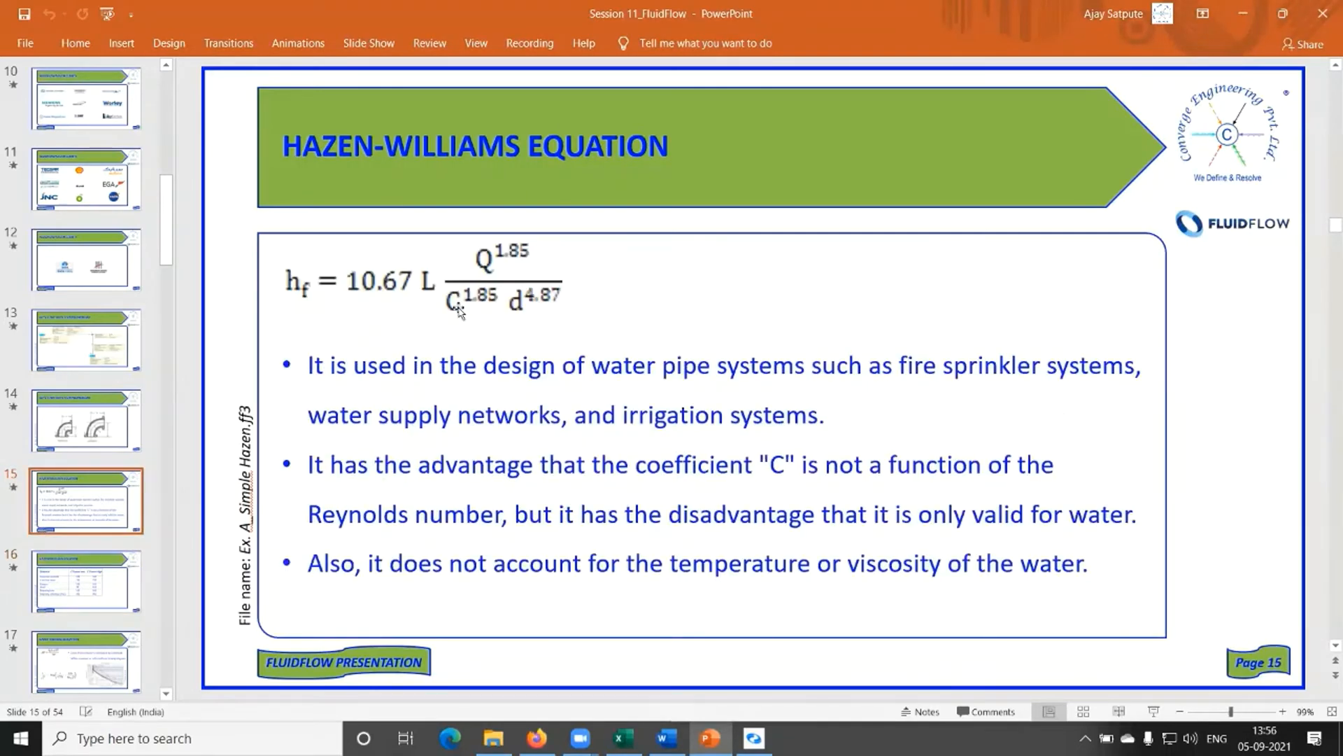
scroll(962, 368, "down", 1)
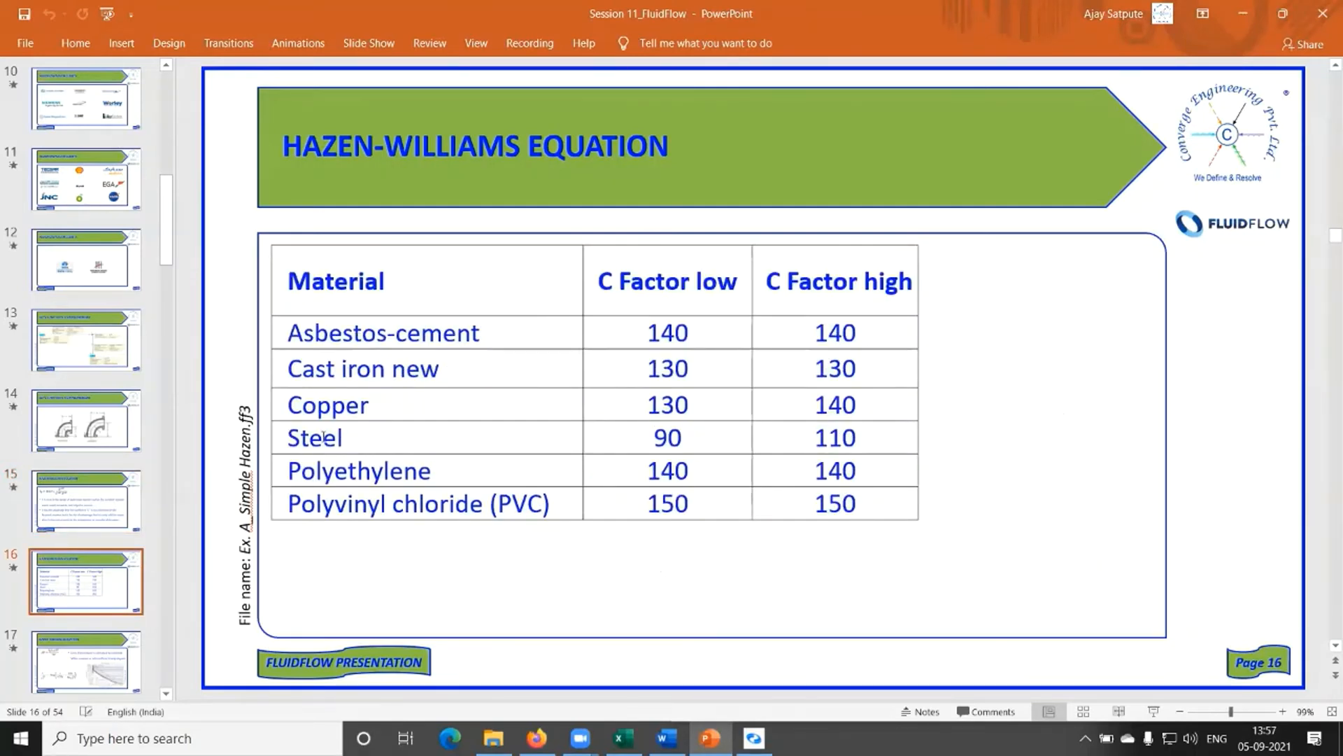
left_click_drag(324, 437, 769, 451)
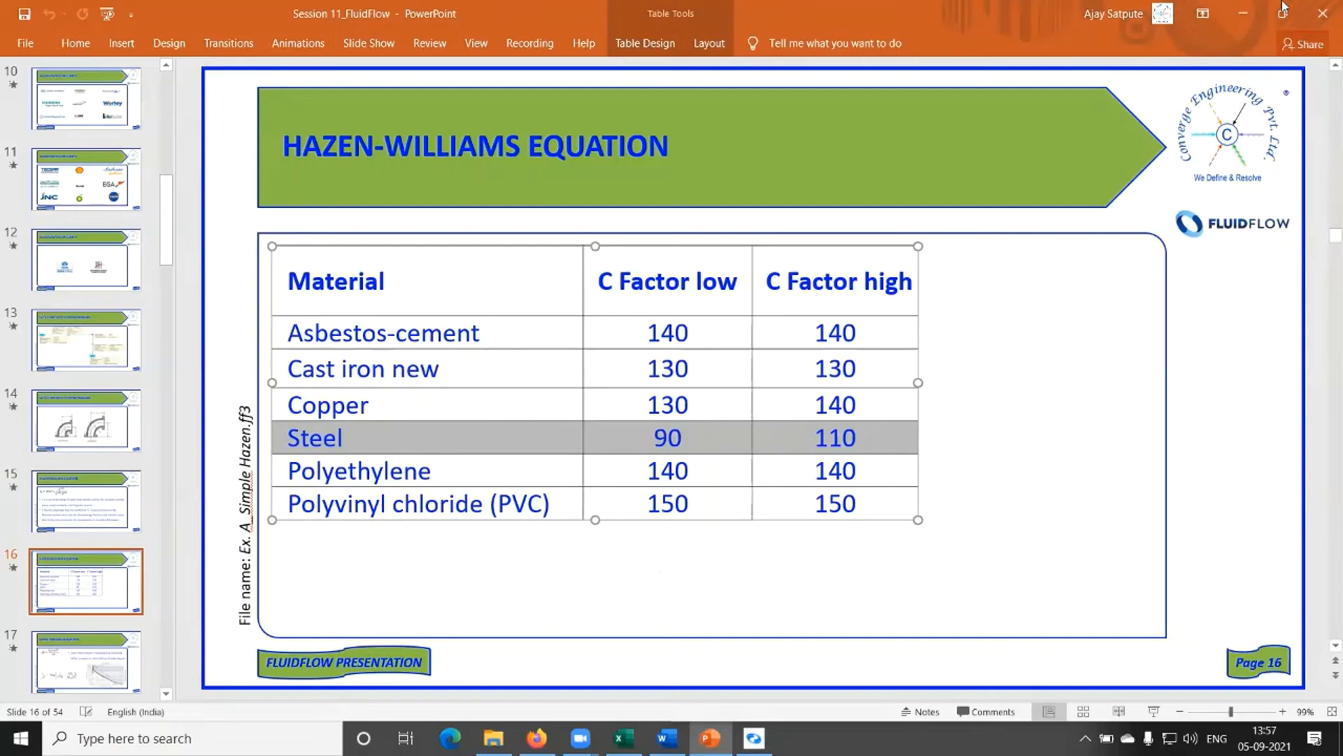
Return to FluidFlow and set the selected pipes' Hazen Williams coefficient to 100.
left_click(1244, 18)
left_click(1238, 309)
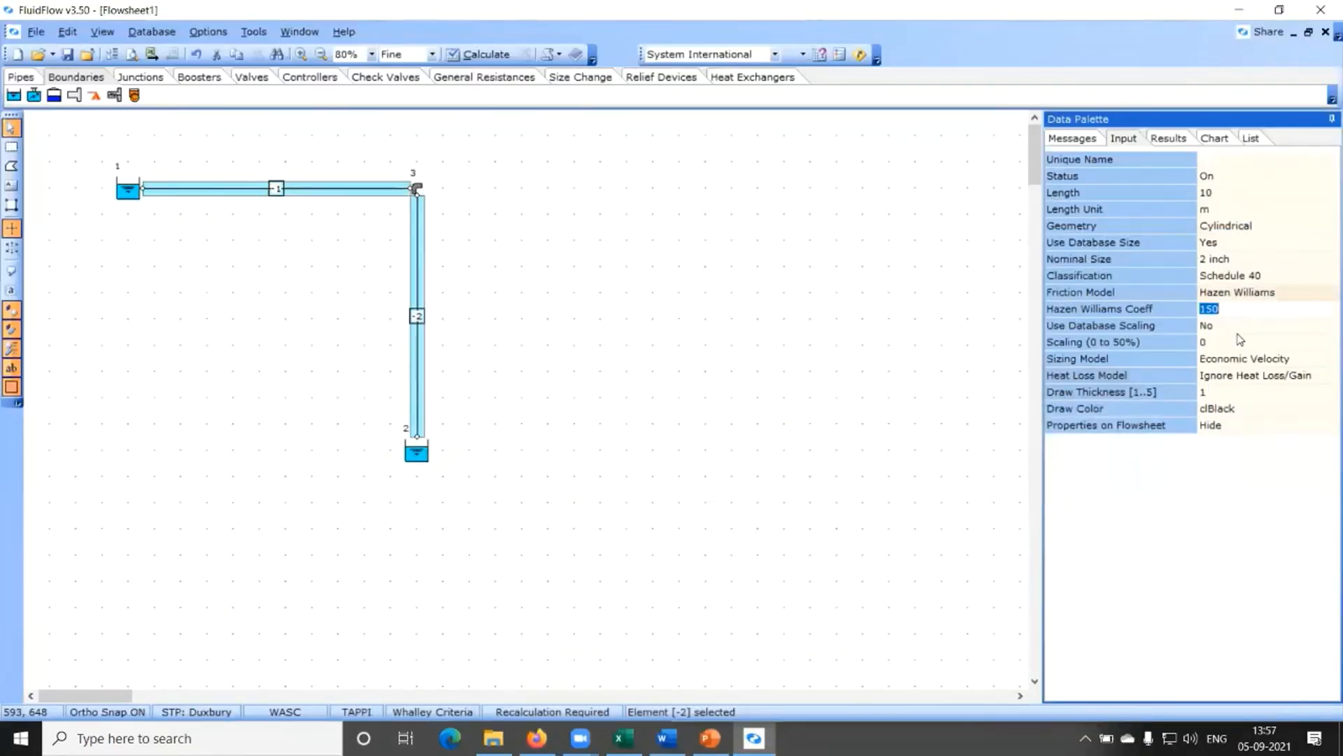
type("100")
key("Return")
Set the selected pipes' properties to show on the flowsheet, keeping the bottom alignment.
left_click(1268, 428)
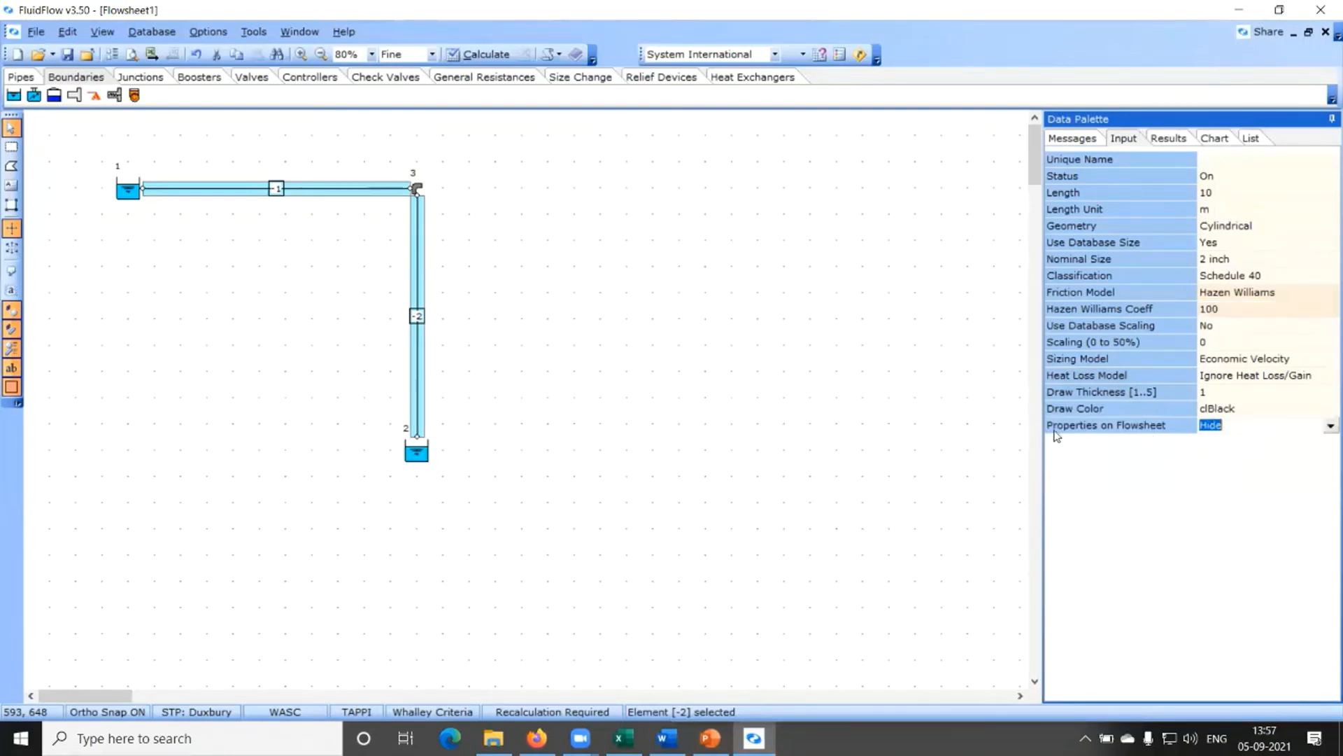
left_click(1324, 428)
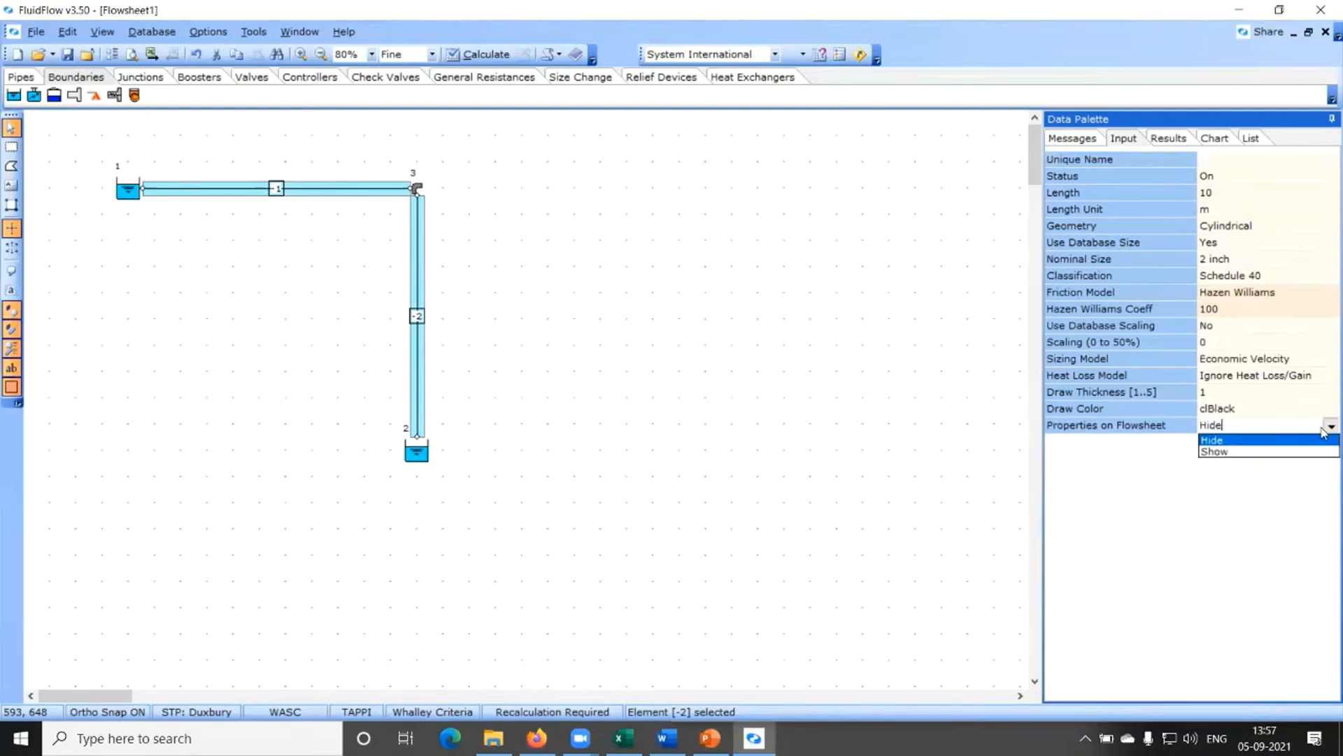
left_click(1213, 453)
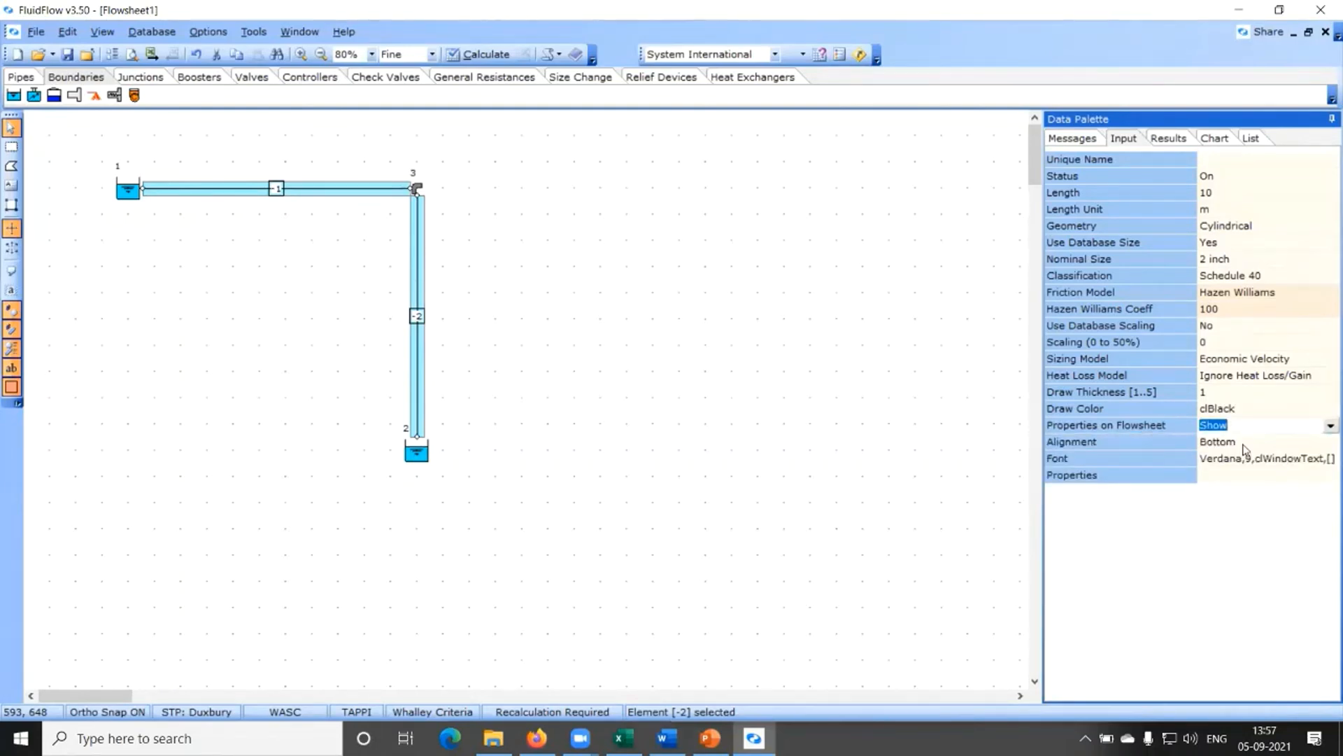
left_click(1242, 444)
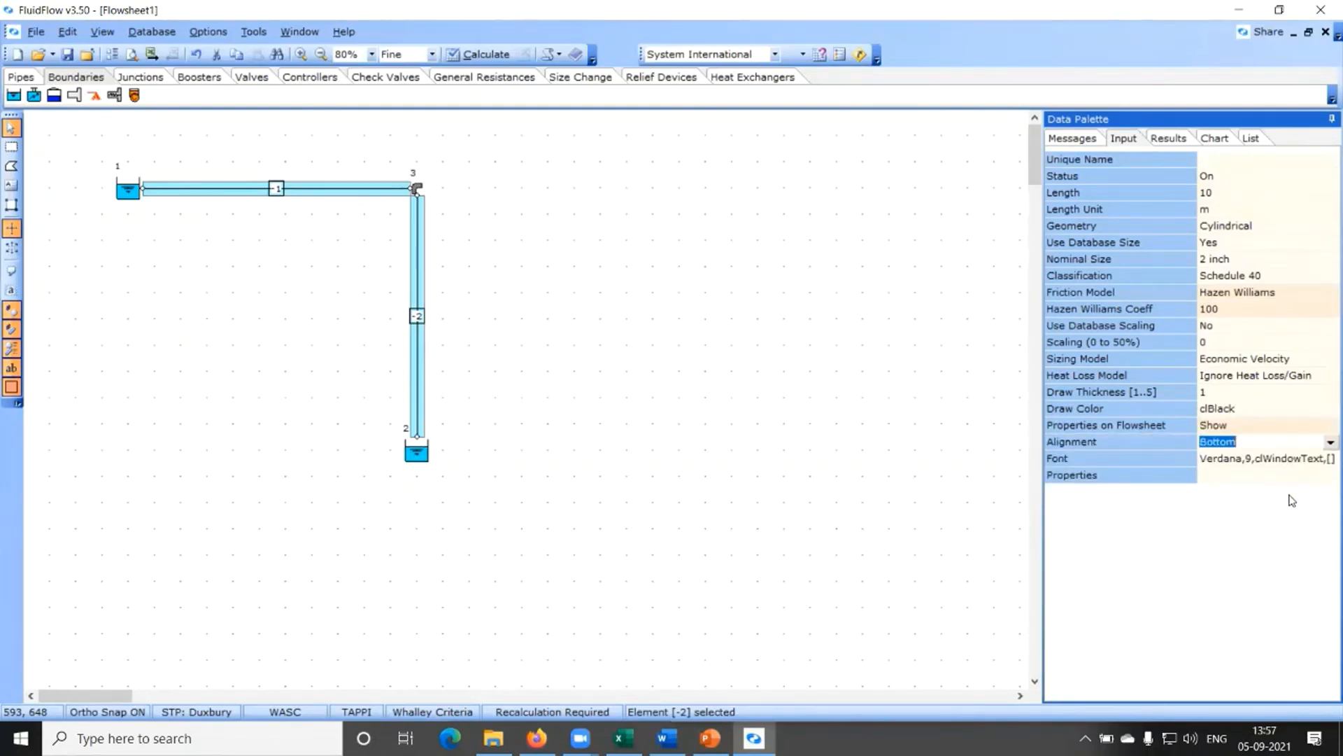
Include the Friction Model input among the pipe properties displayed on the flowsheet.
left_click(1258, 478)
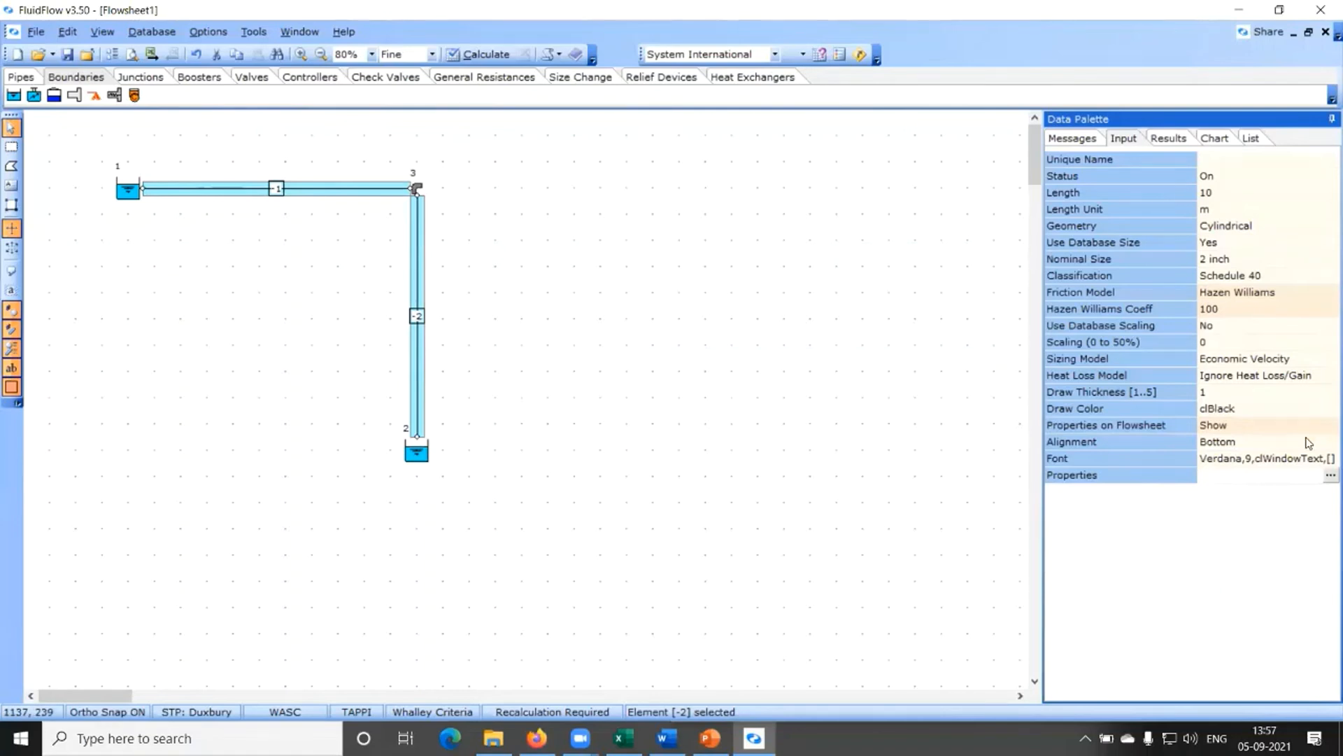
left_click(1331, 475)
left_click(549, 264)
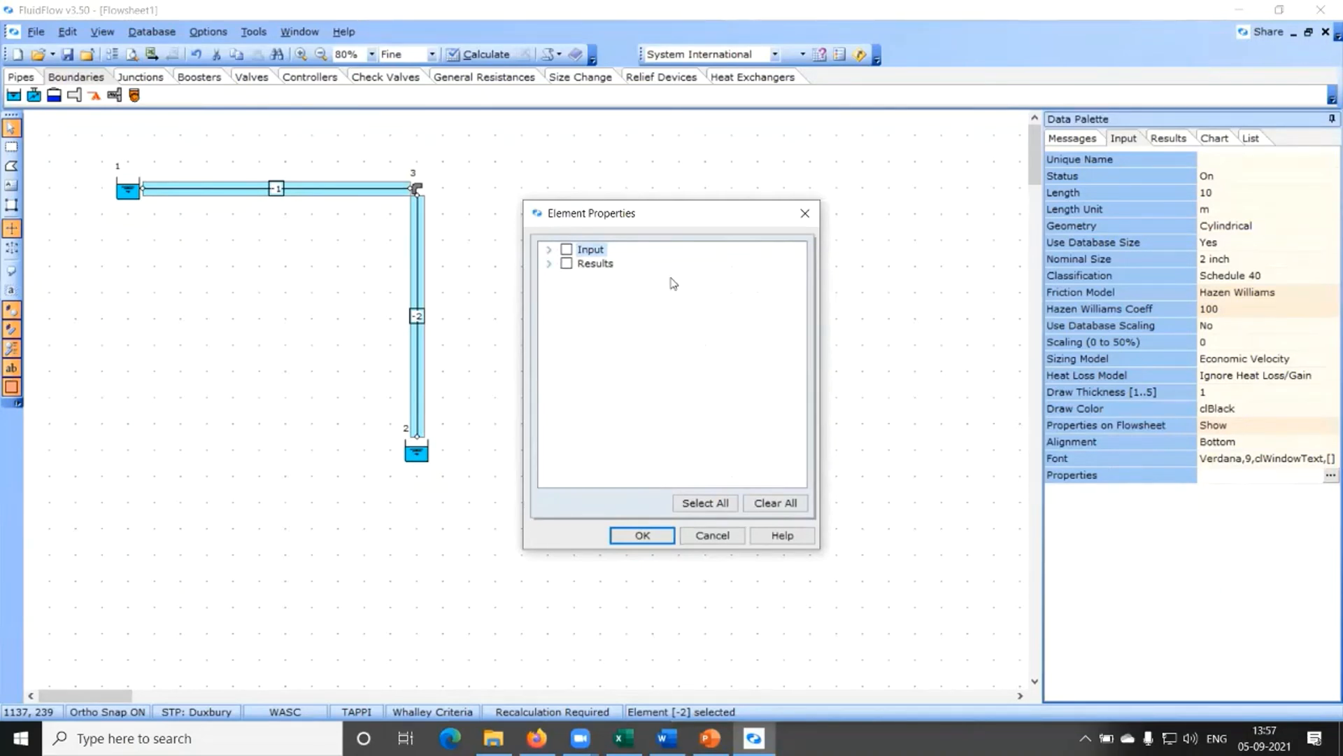
left_click(550, 251)
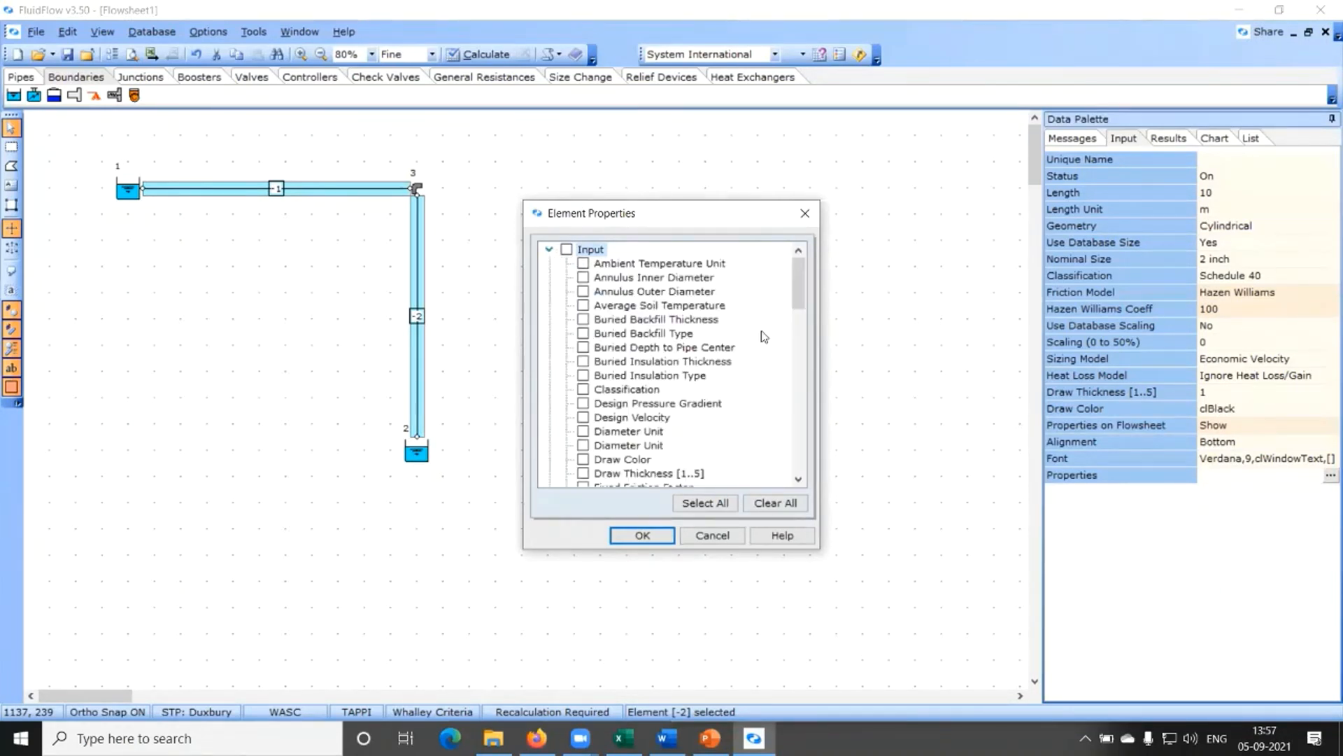
scroll(662, 343, "down", 1)
scroll(662, 343, "down", 2)
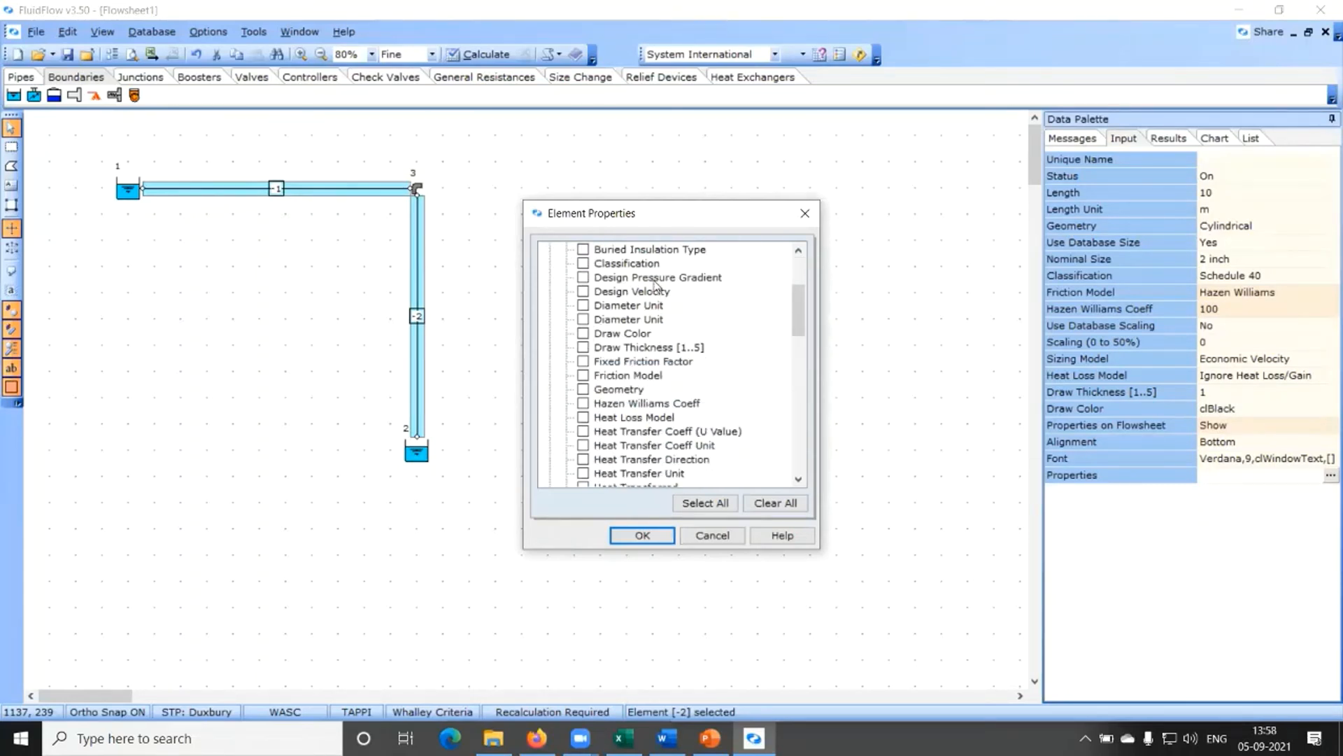
left_click(583, 376)
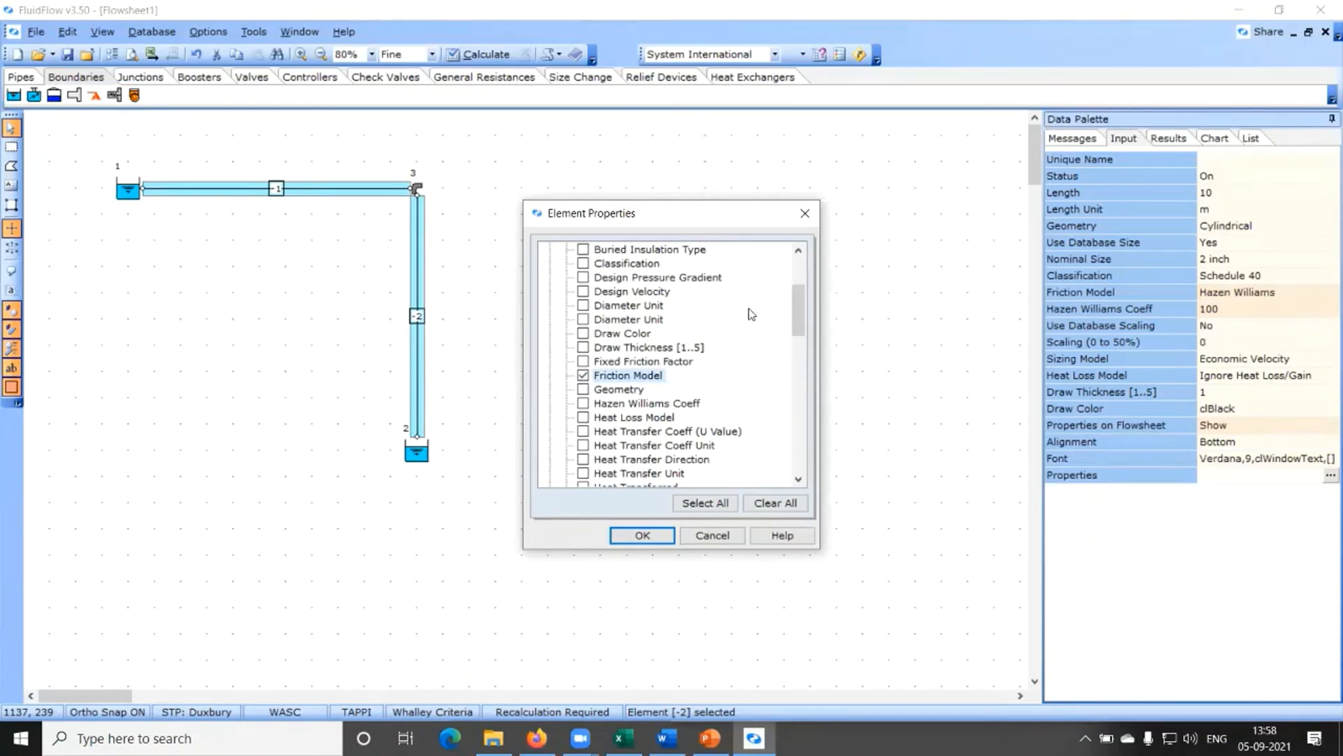
Add the Flow result to the pipe properties displayed on the flowsheet and apply the selection to both pipes.
scroll(750, 314, "down", 1)
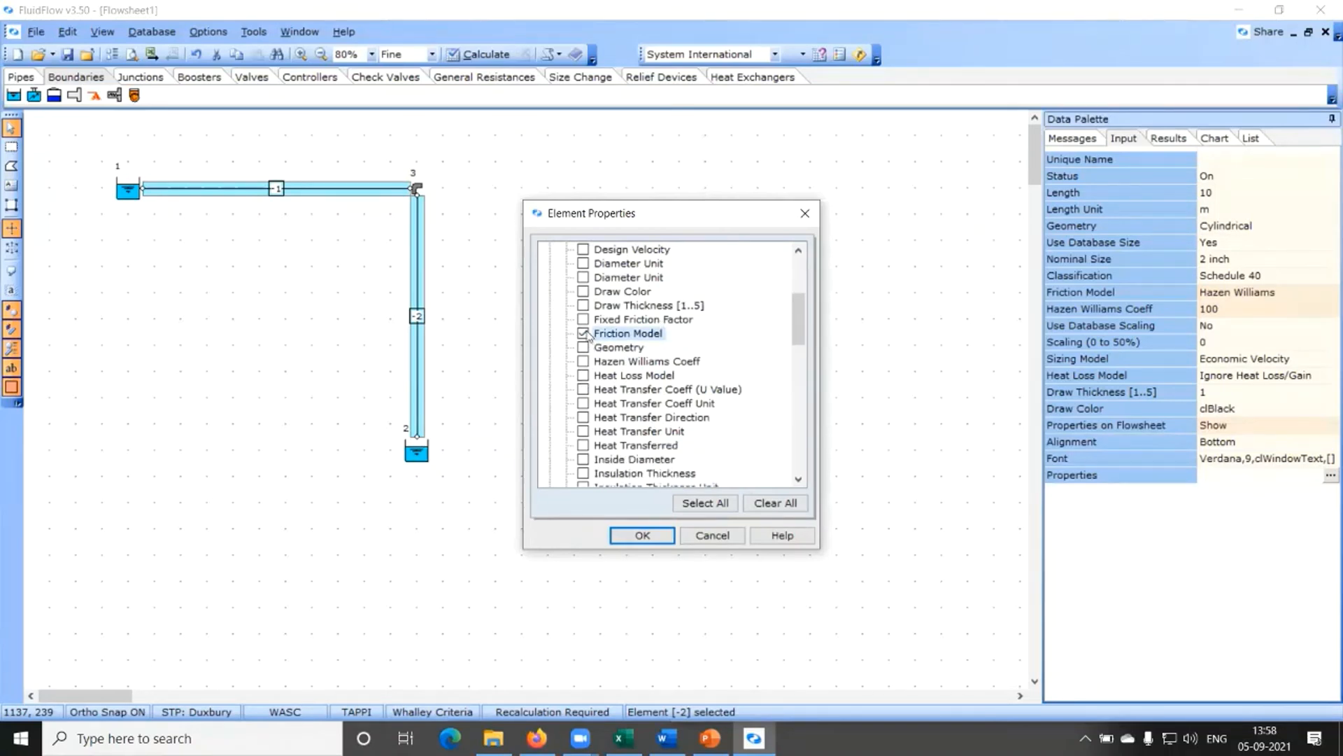
scroll(731, 344, "down", 7)
scroll(710, 314, "down", 8)
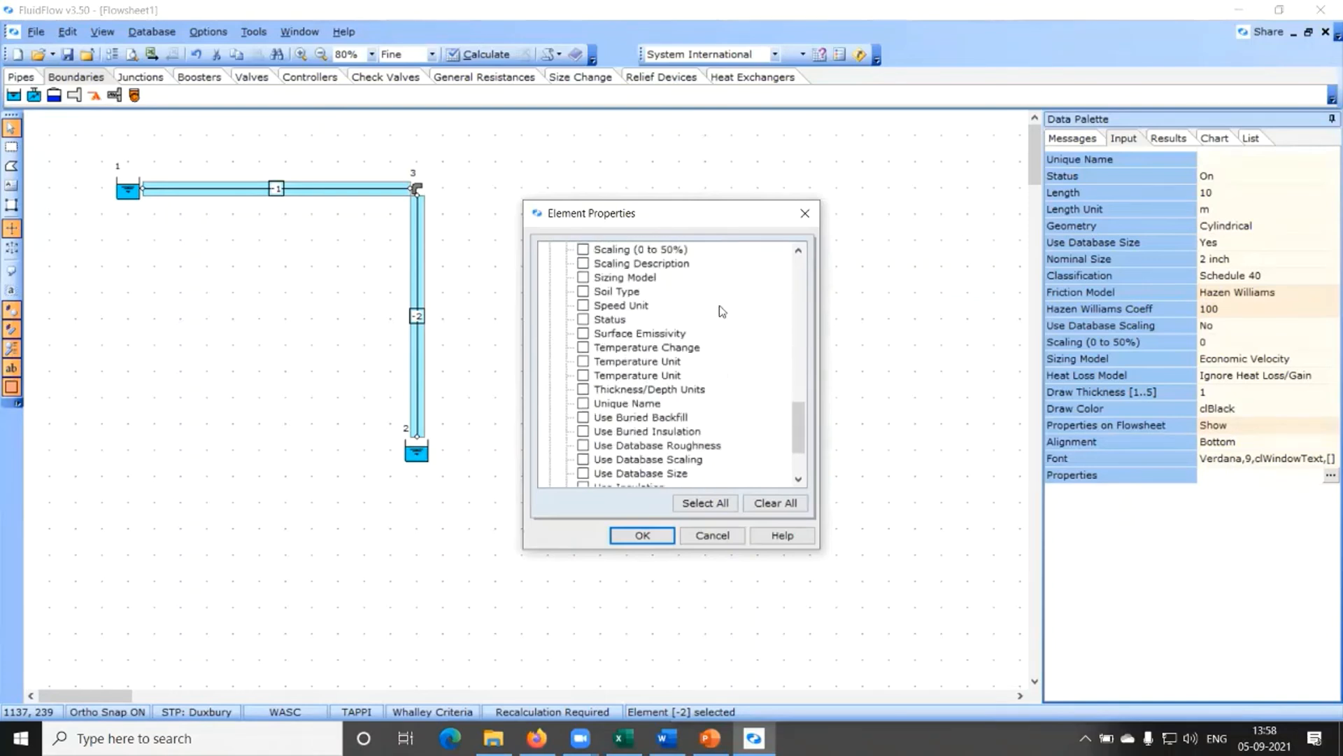
left_click(550, 474)
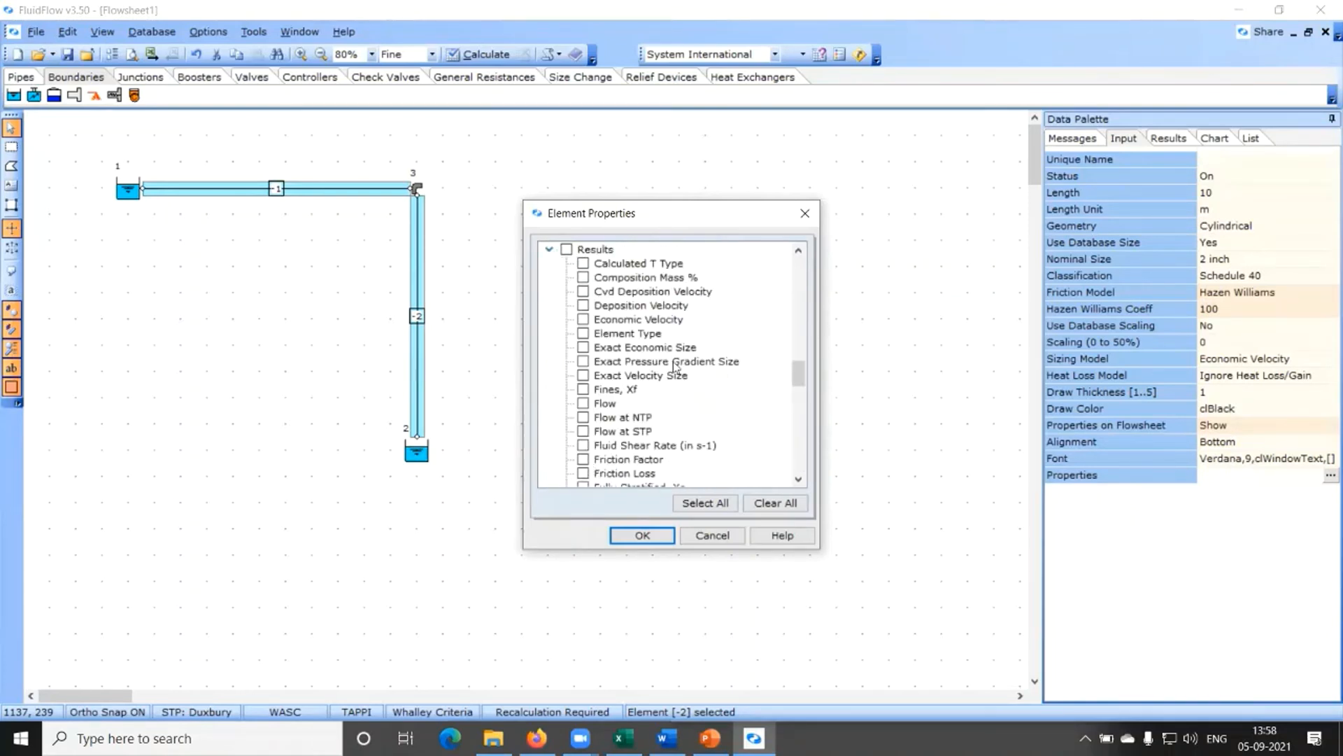
left_click(584, 403)
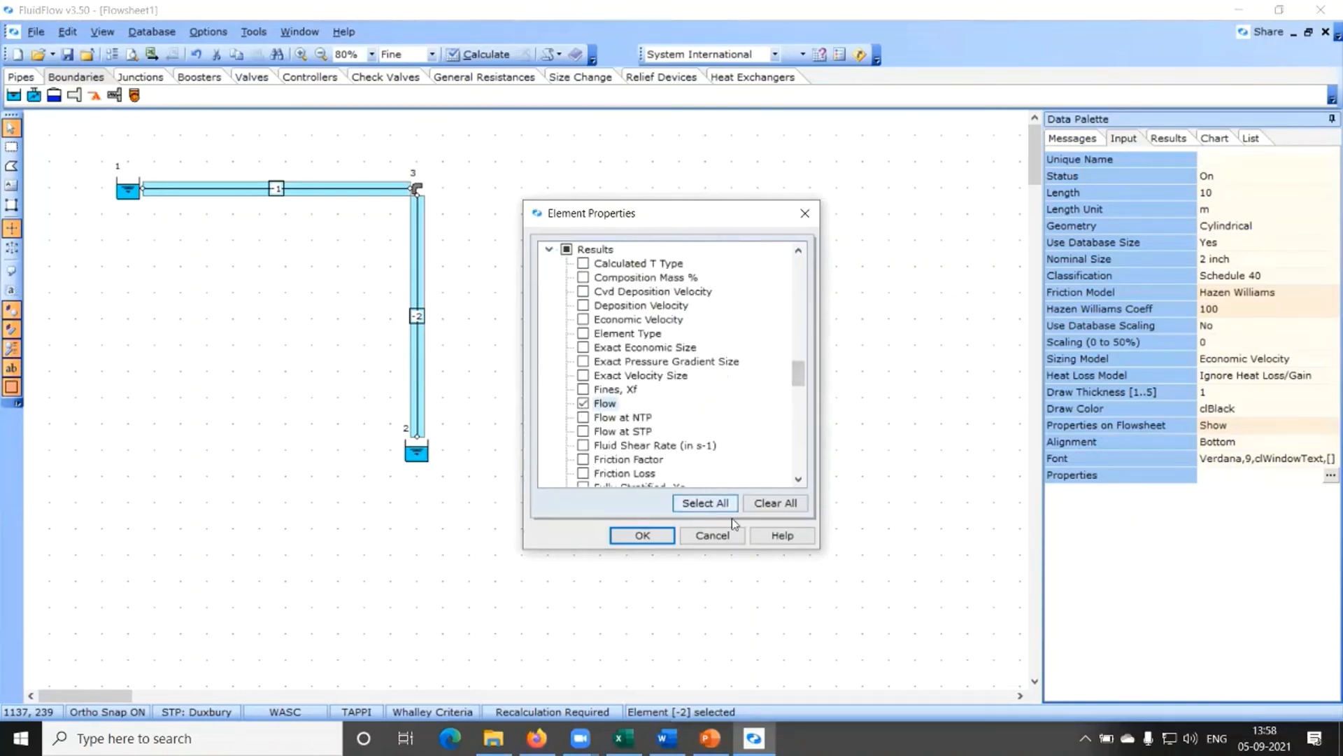
left_click(642, 536)
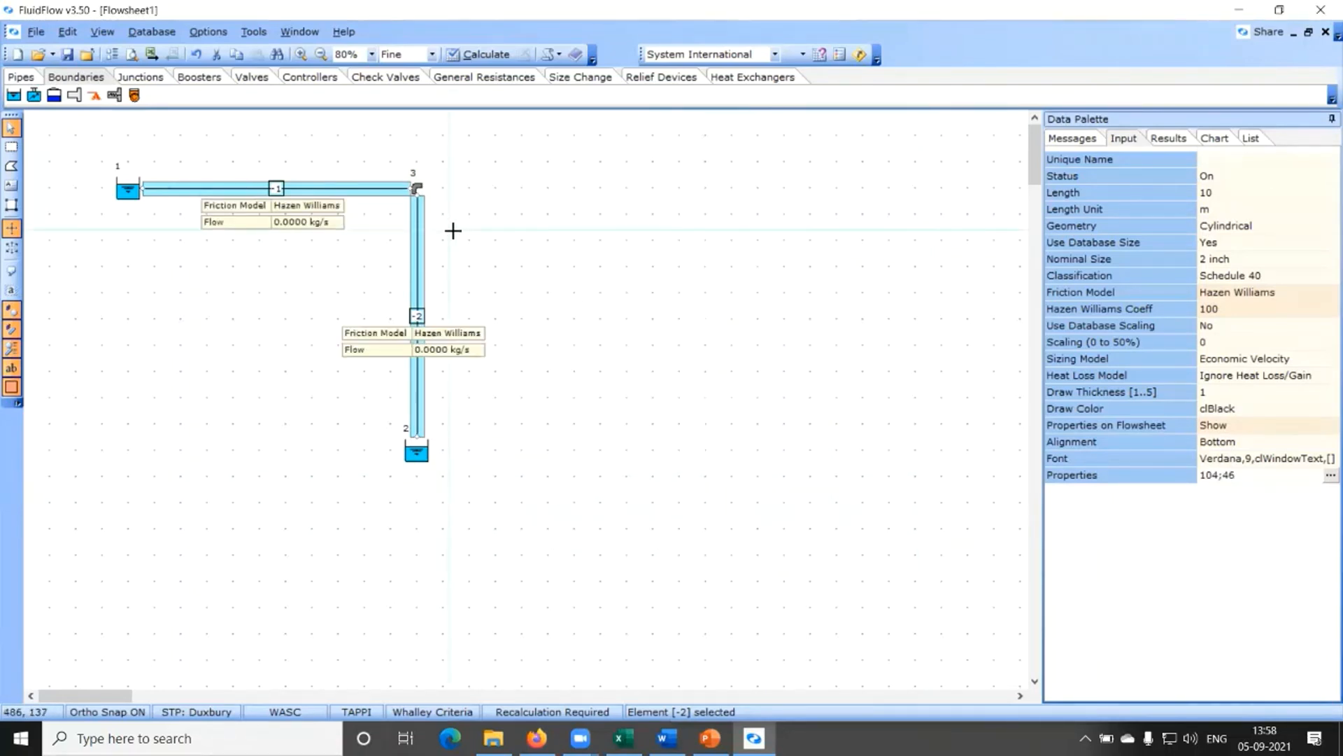
left_click(638, 263)
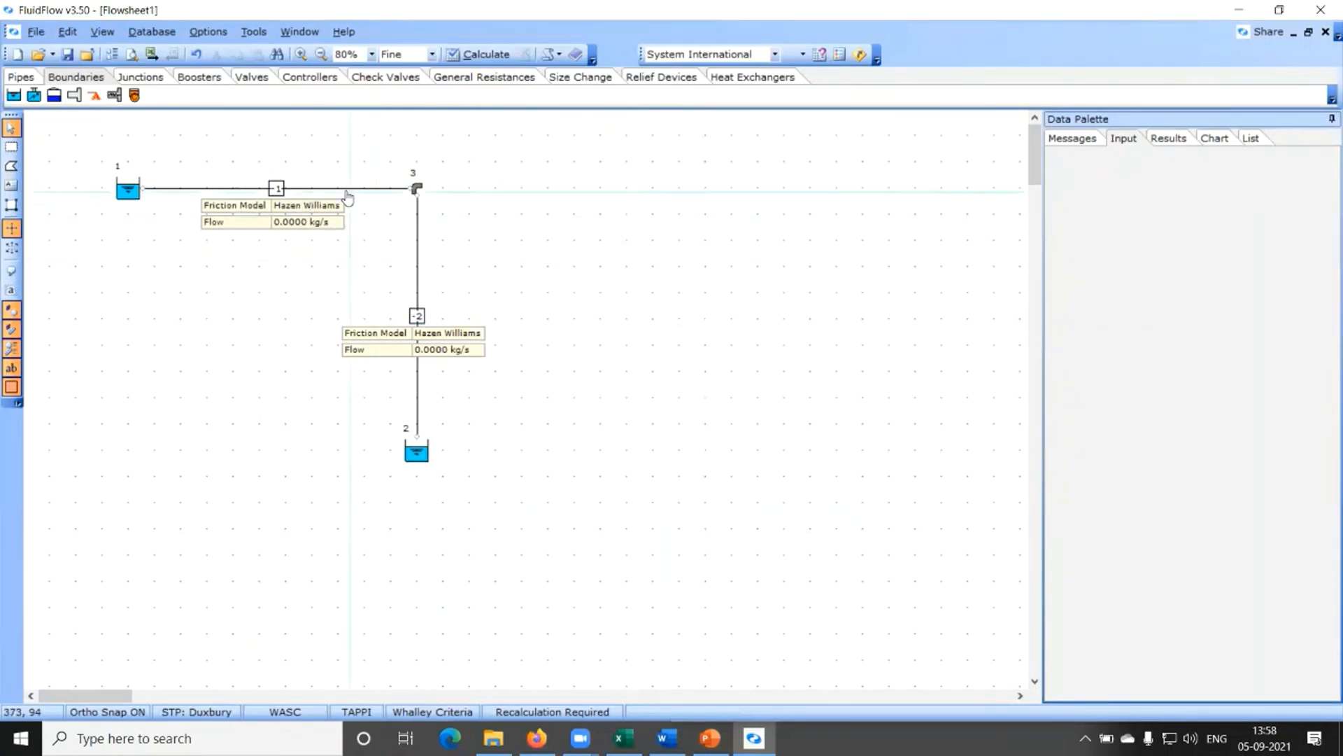
Set the flowsheet property alignment of the vertical pipe to Left.
left_click(323, 190)
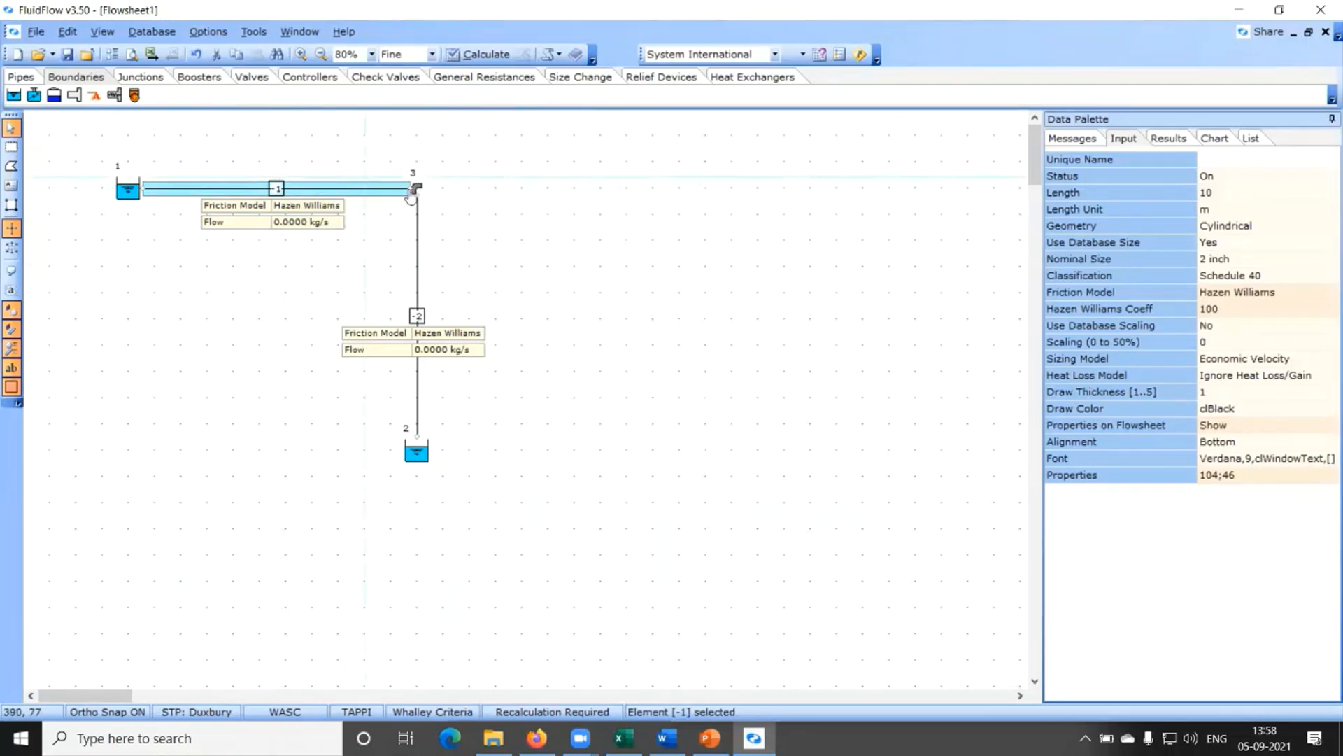
left_click(417, 274)
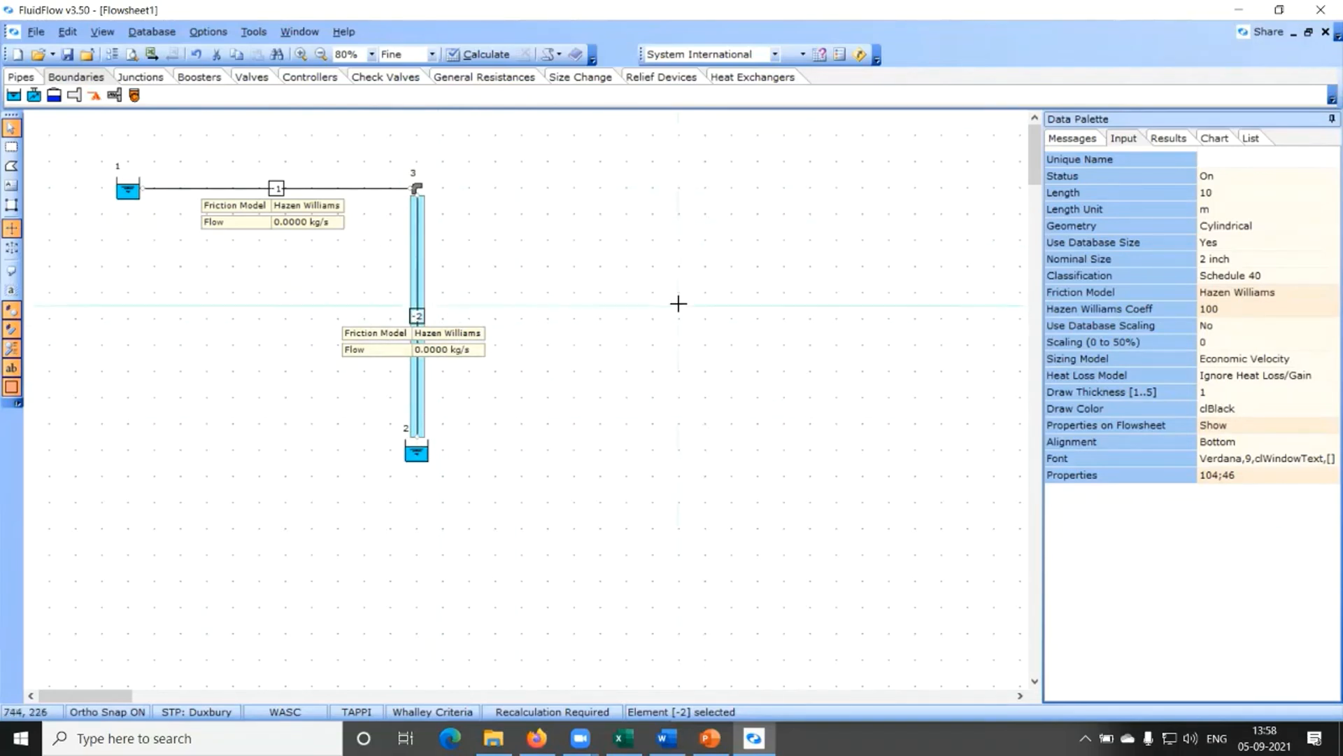
left_click(668, 273)
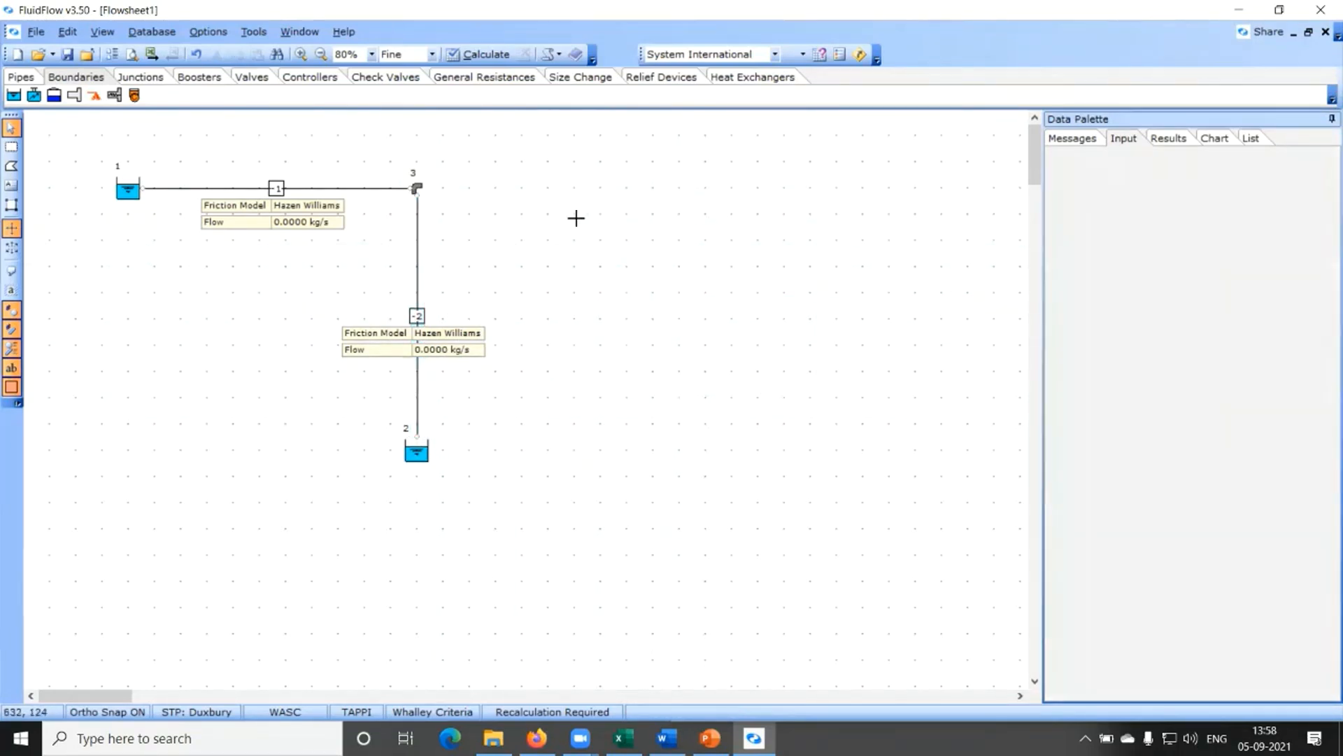
left_click(419, 246)
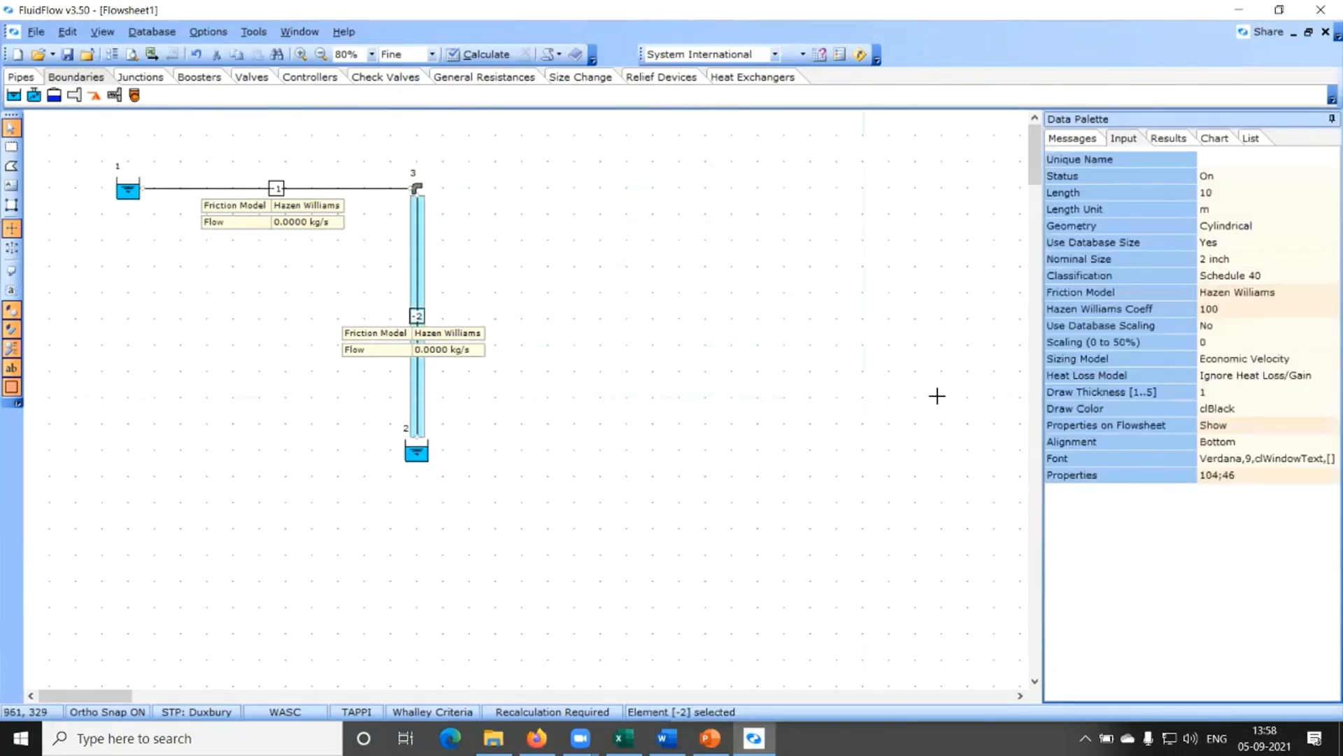
left_click(1246, 439)
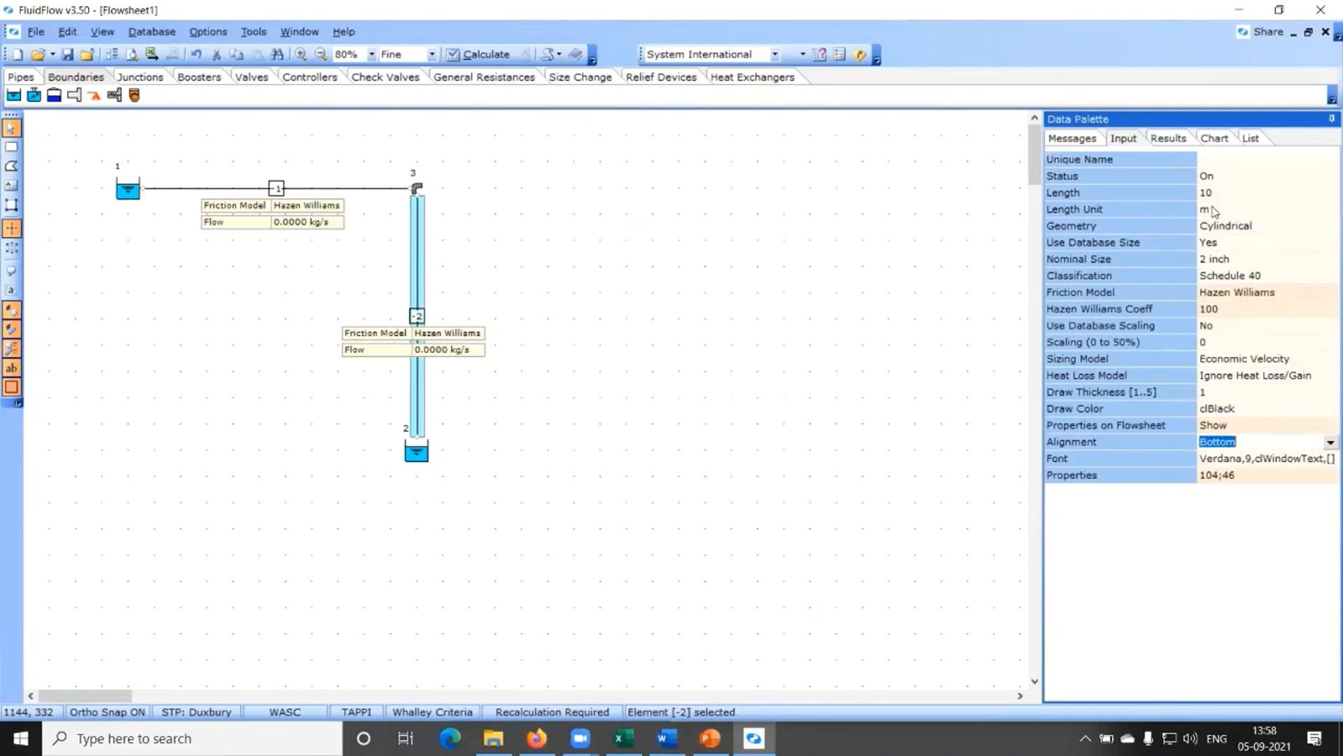
left_click(1329, 443)
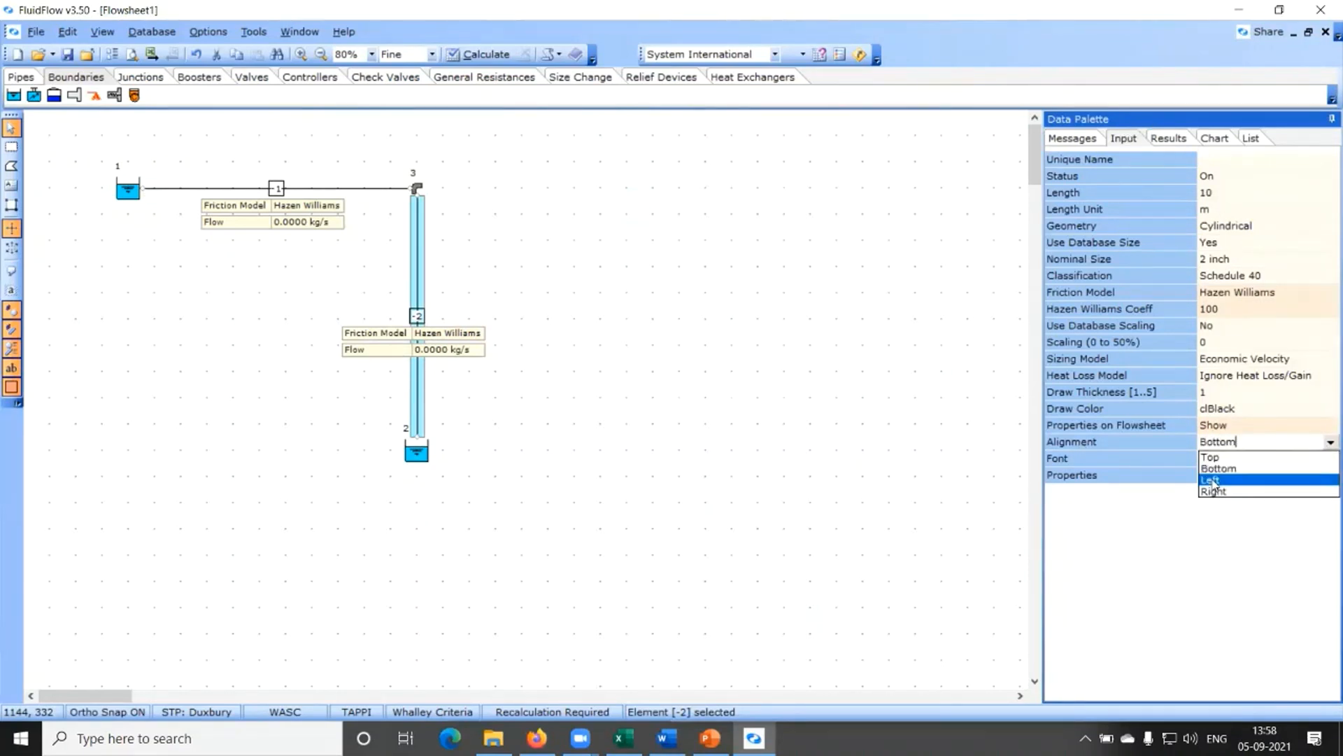
left_click(1241, 480)
left_click(525, 205)
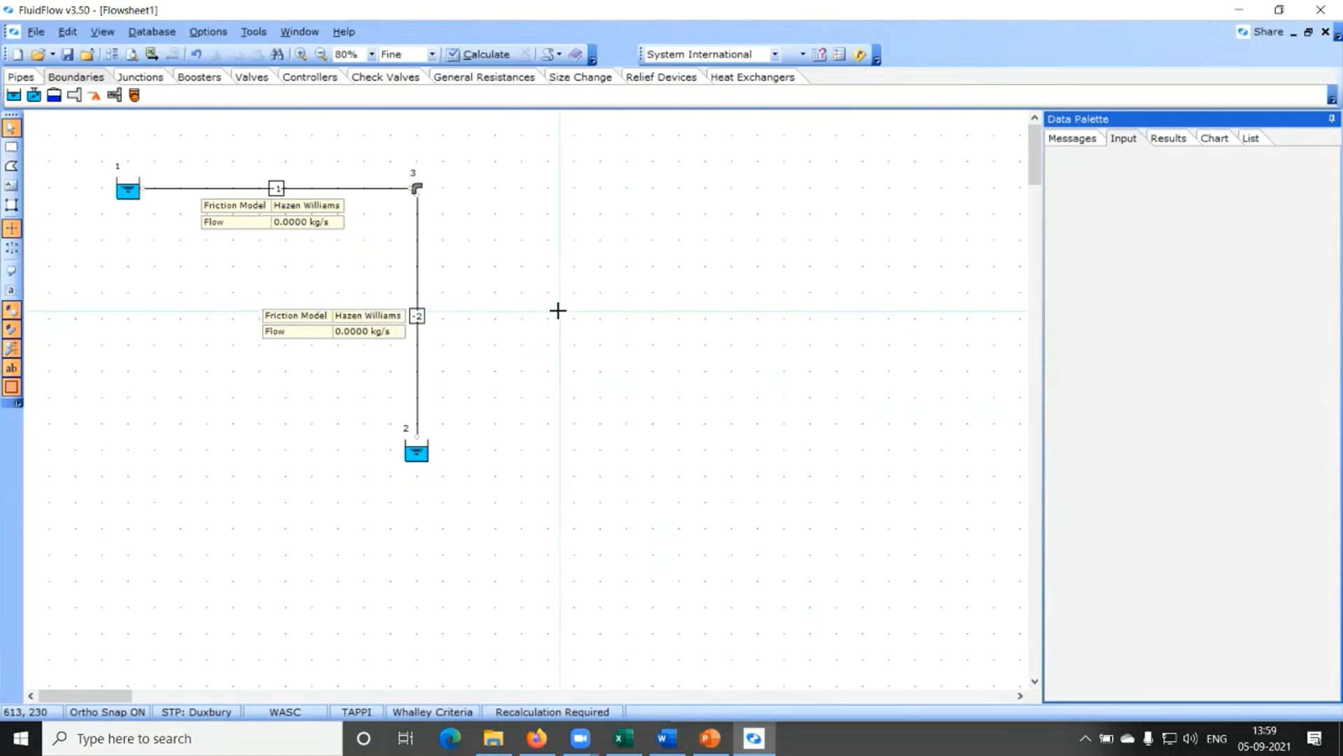
Select both pipes and review their friction model options, Hazen Williams coefficient and Properties on Flowsheet setting.
left_click(351, 189)
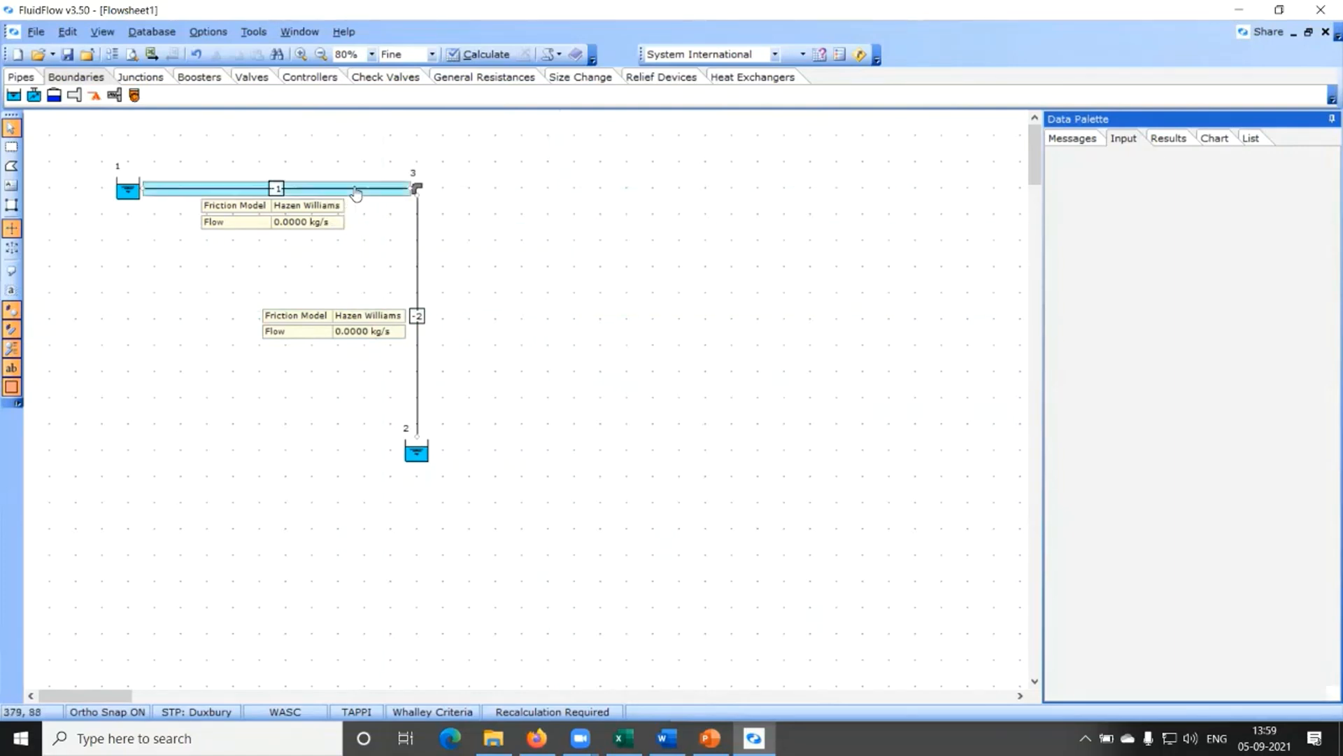
left_click(418, 238)
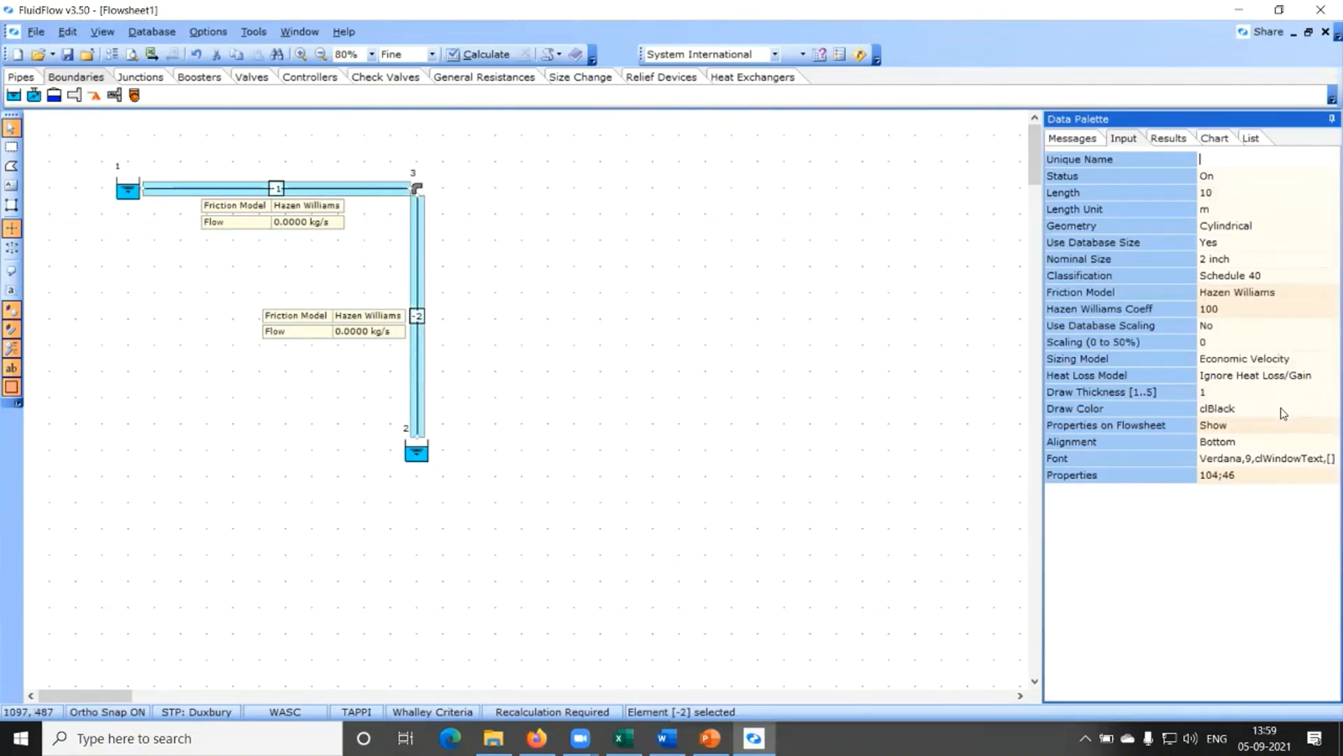
left_click(1322, 292)
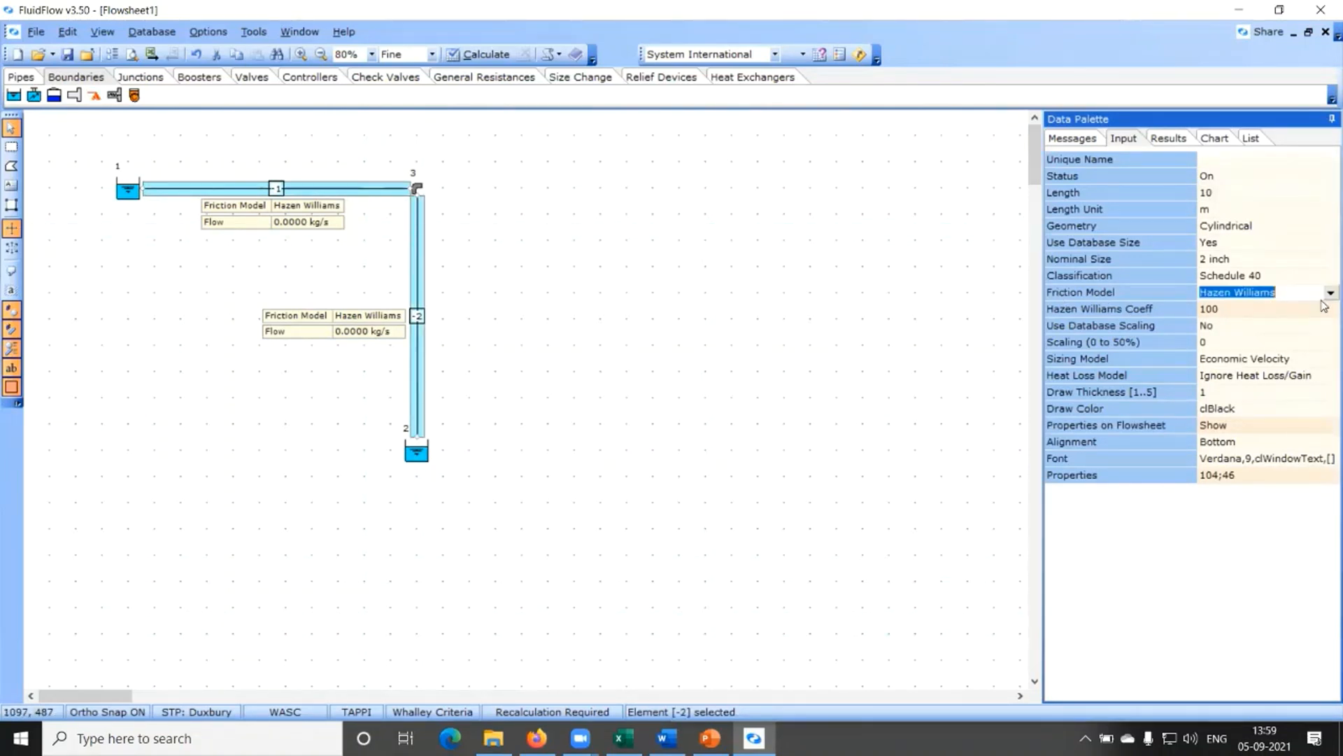
left_click(1324, 296)
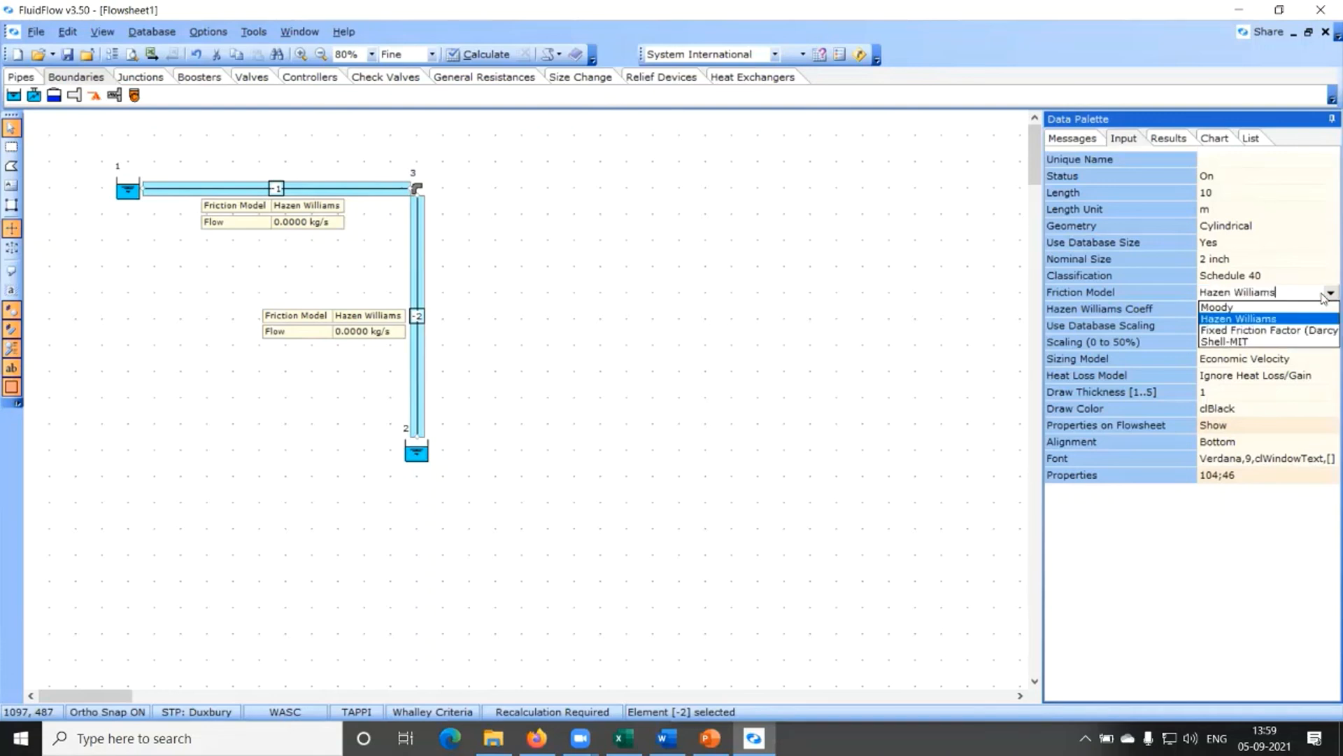
left_click(1325, 297)
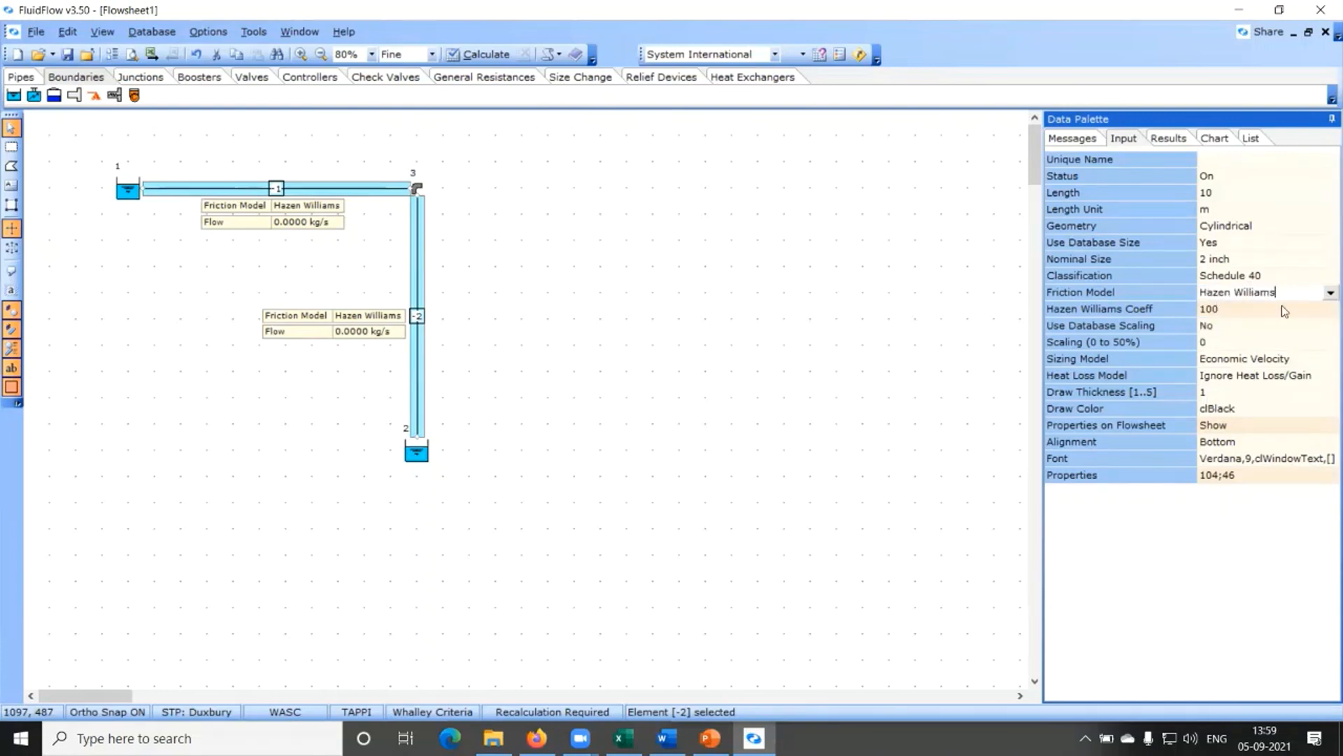
left_click(1248, 308)
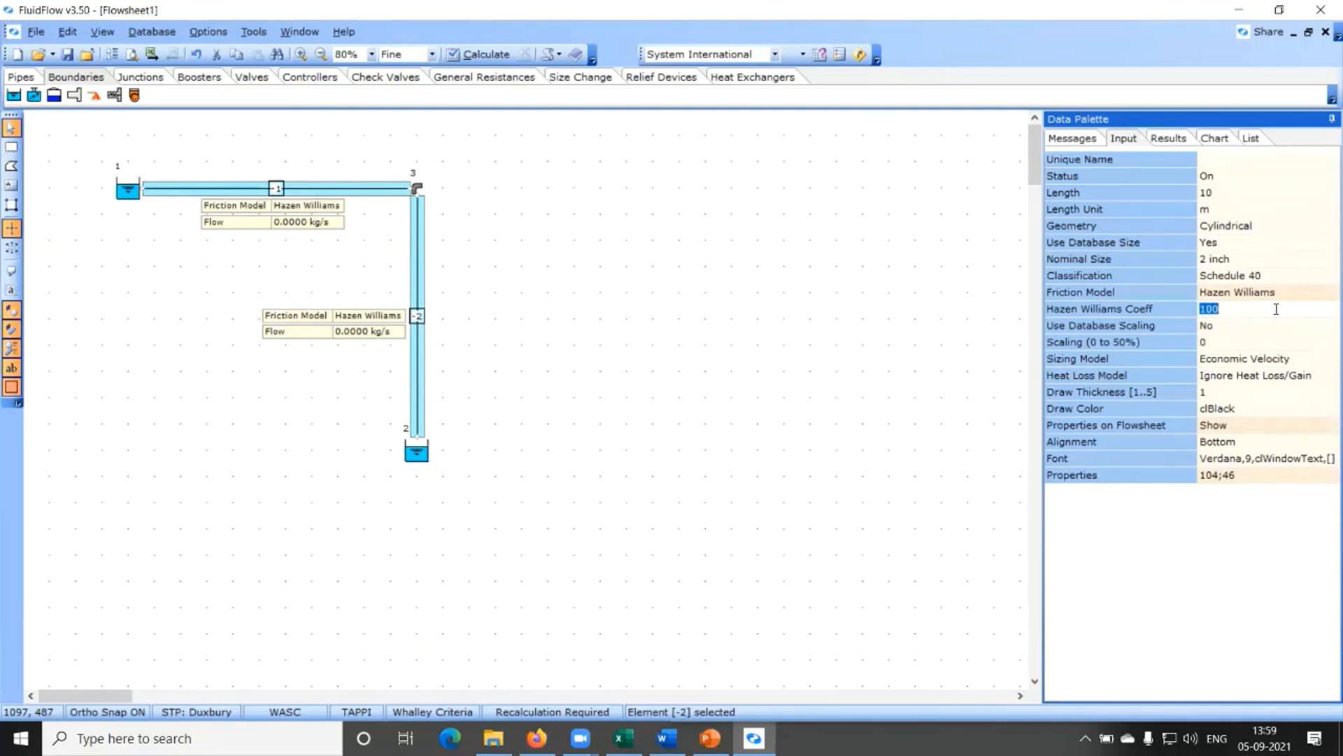
left_click(1280, 425)
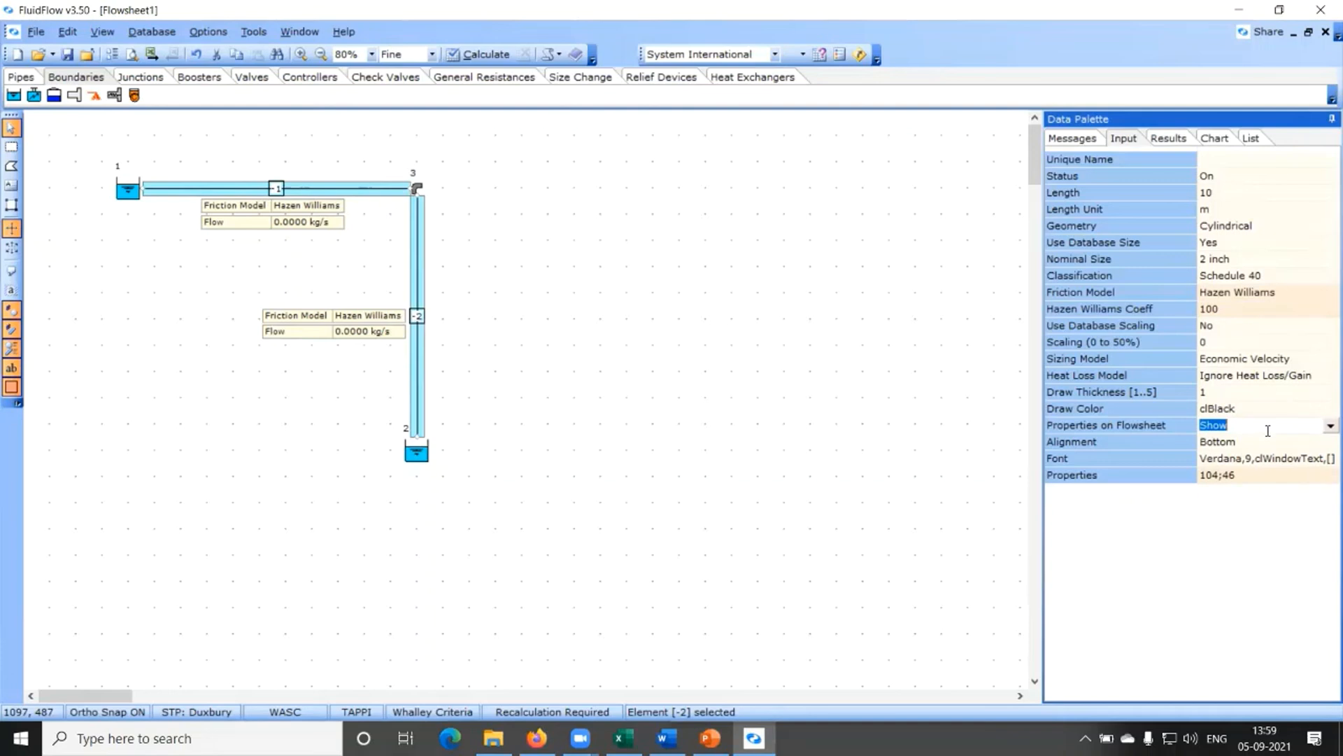
Review which Input and Results properties are chosen for display on the two pipes, keeping the current selection.
left_click(1321, 478)
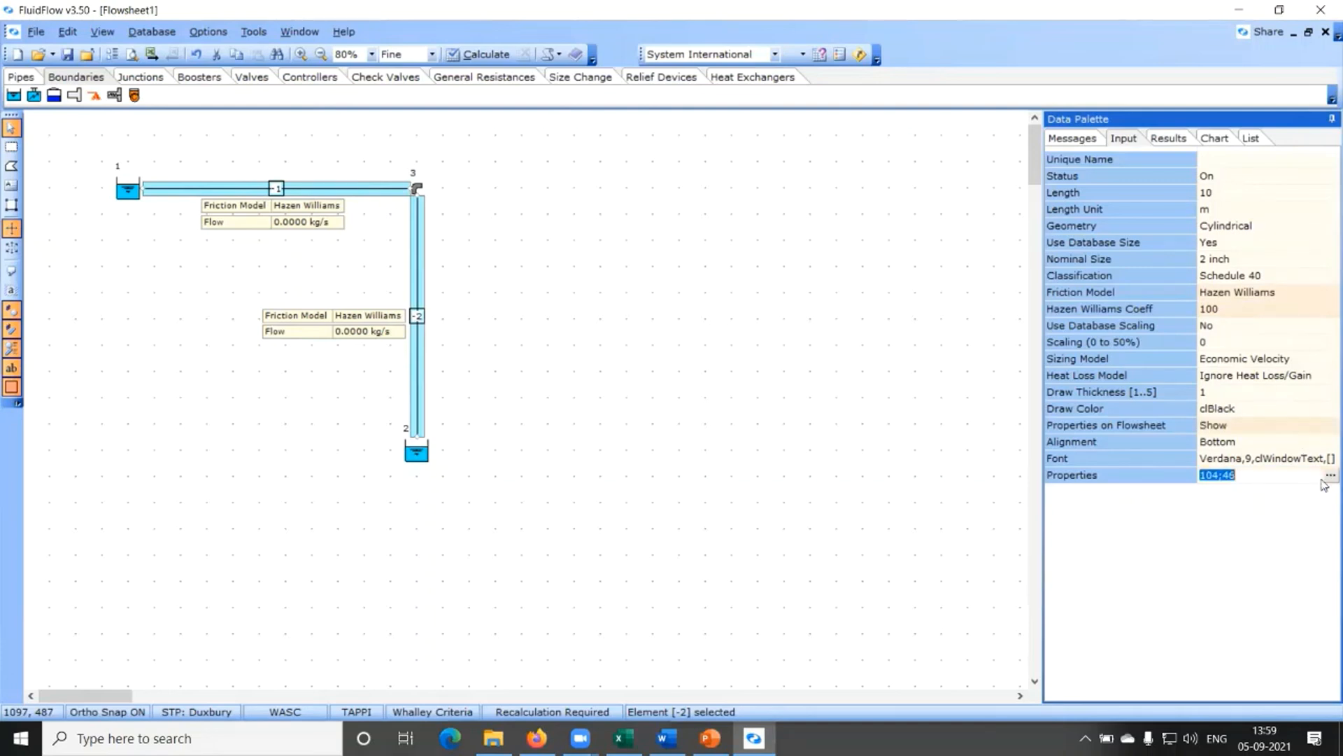
left_click(1331, 475)
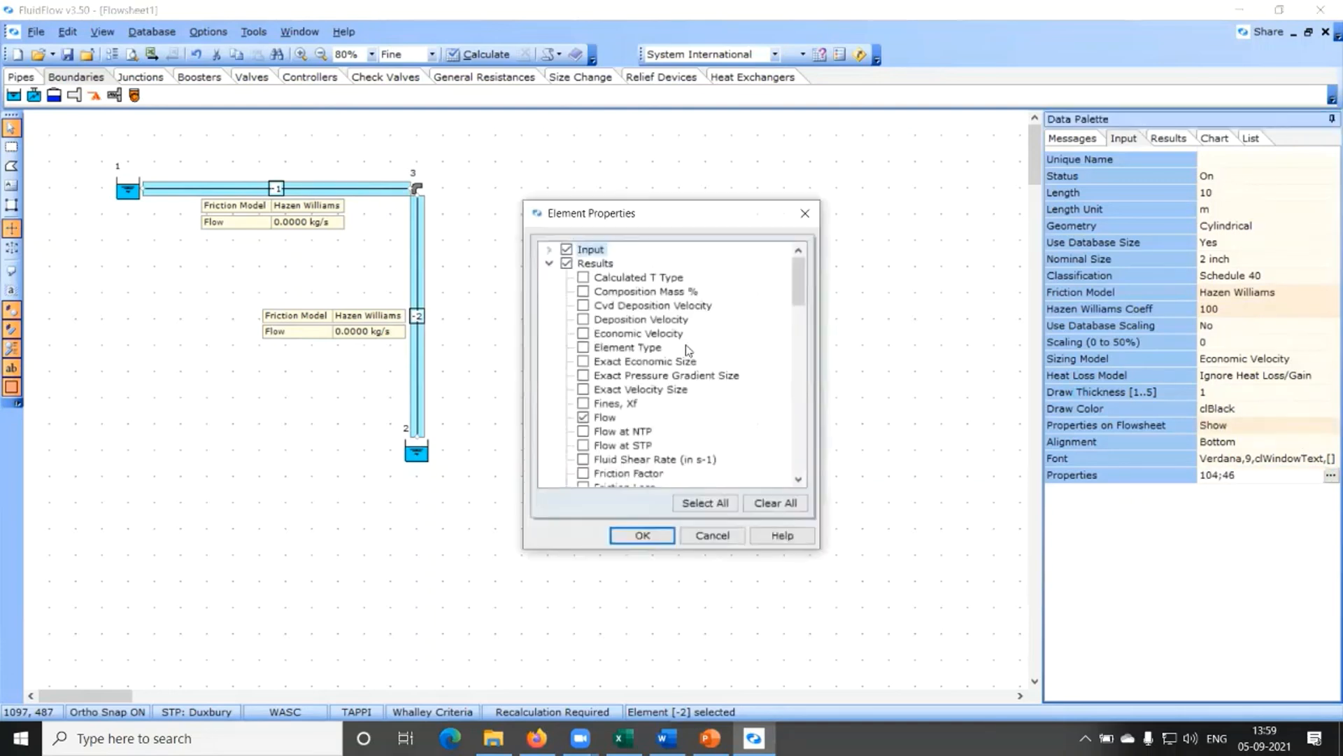
left_click(549, 263)
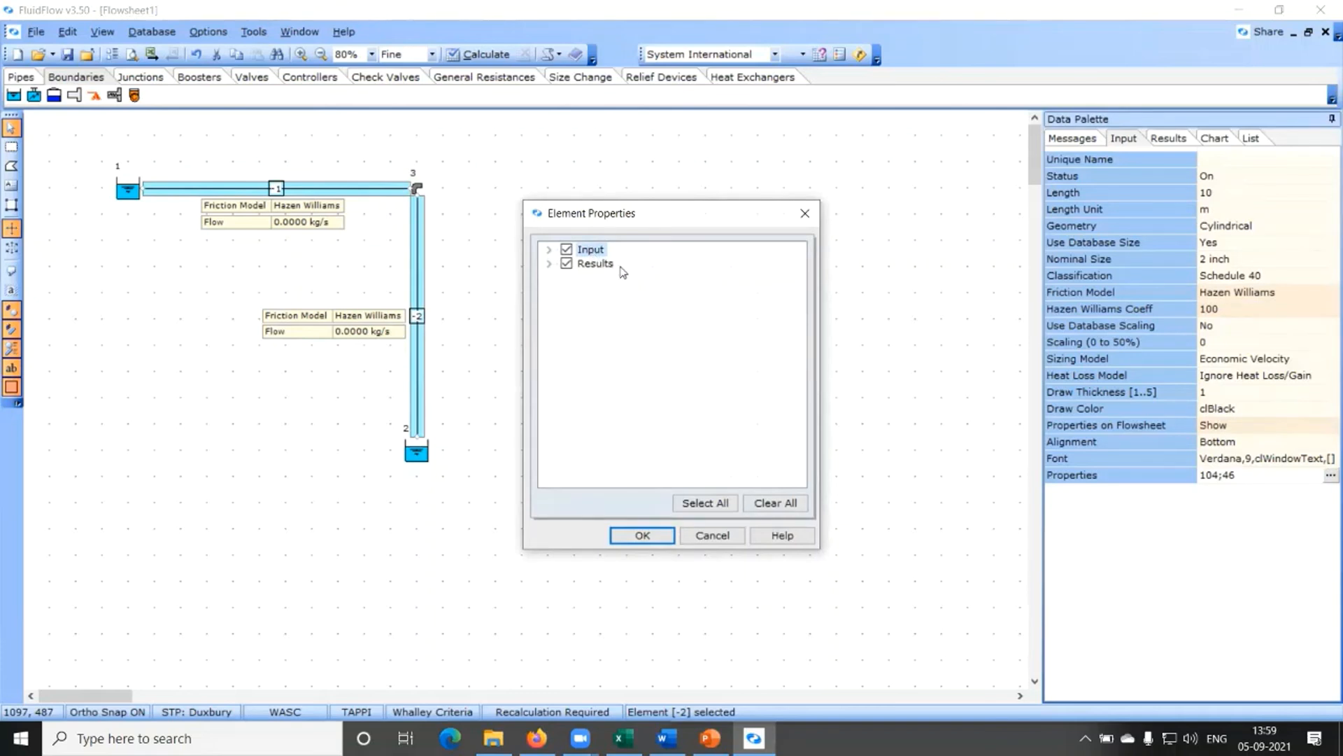
left_click(550, 251)
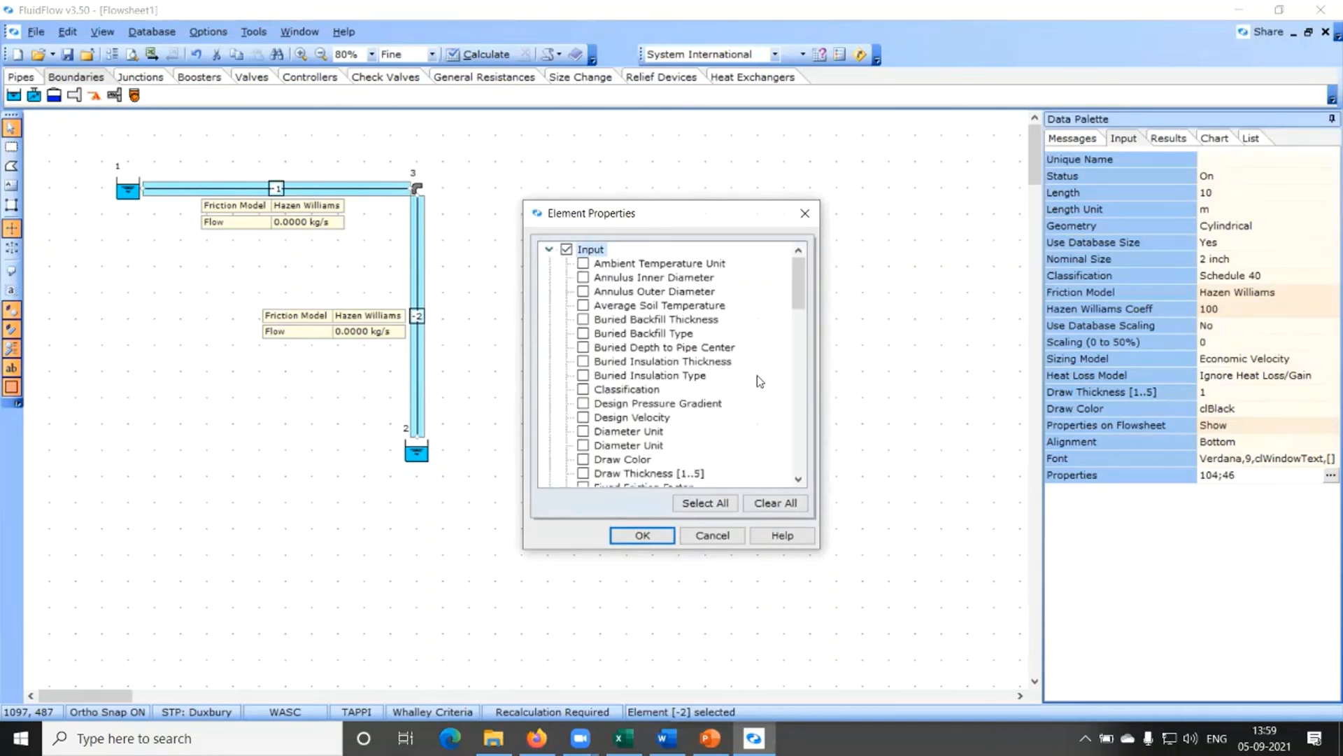
scroll(728, 339, "down", 4)
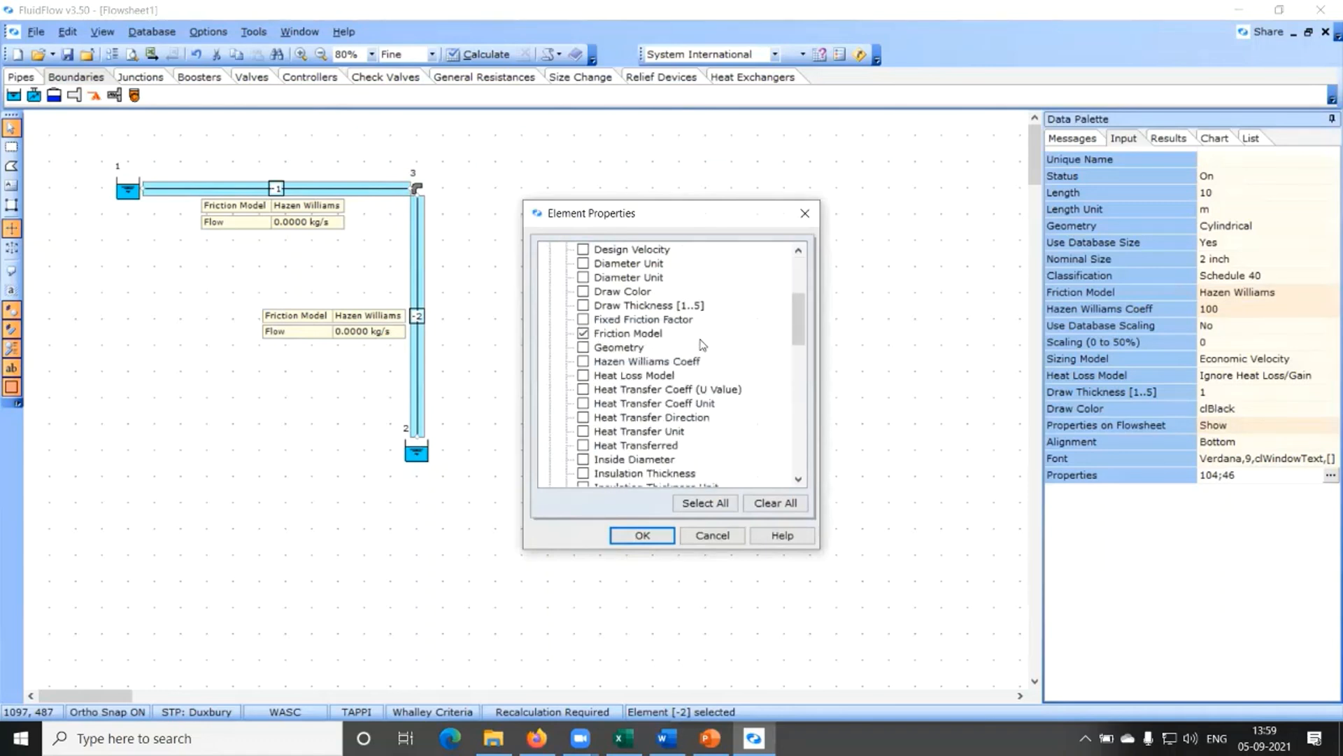
scroll(724, 345, "down", 6)
scroll(724, 345, "down", 6)
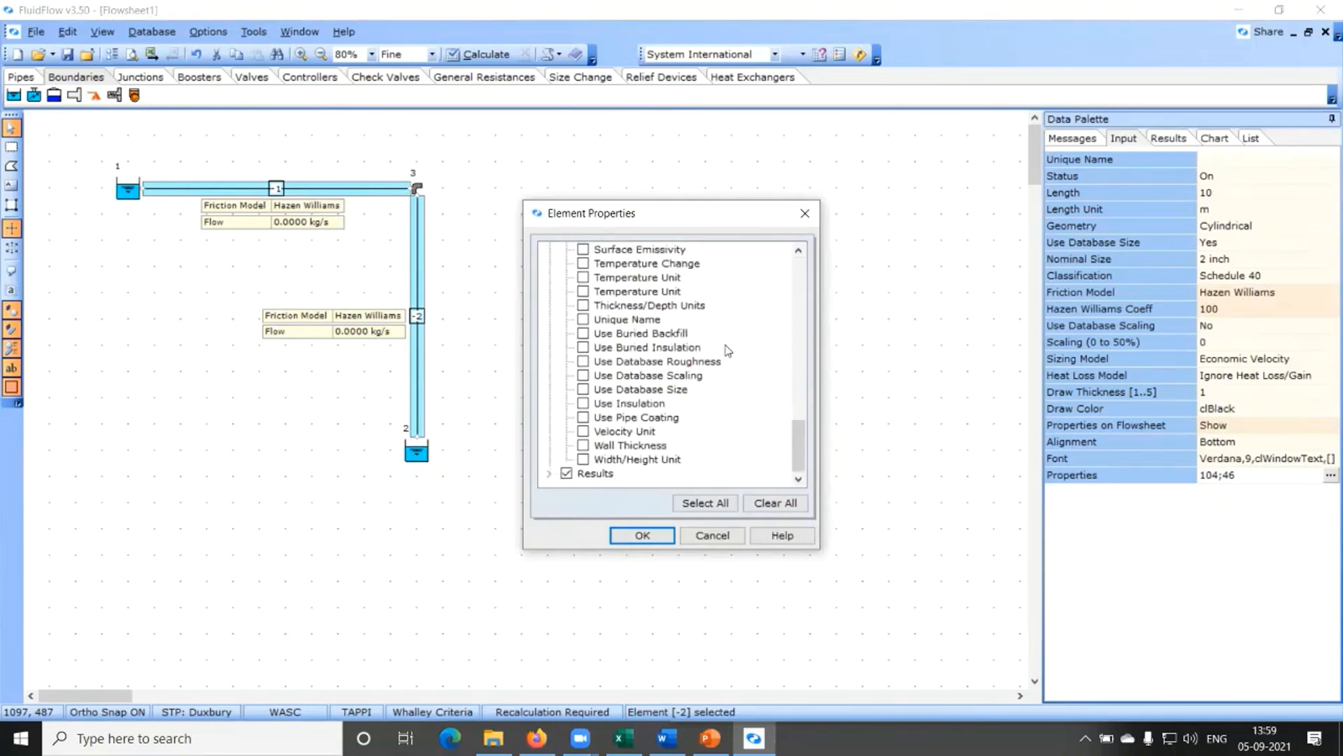
left_click(549, 474)
scroll(745, 319, "down", 1)
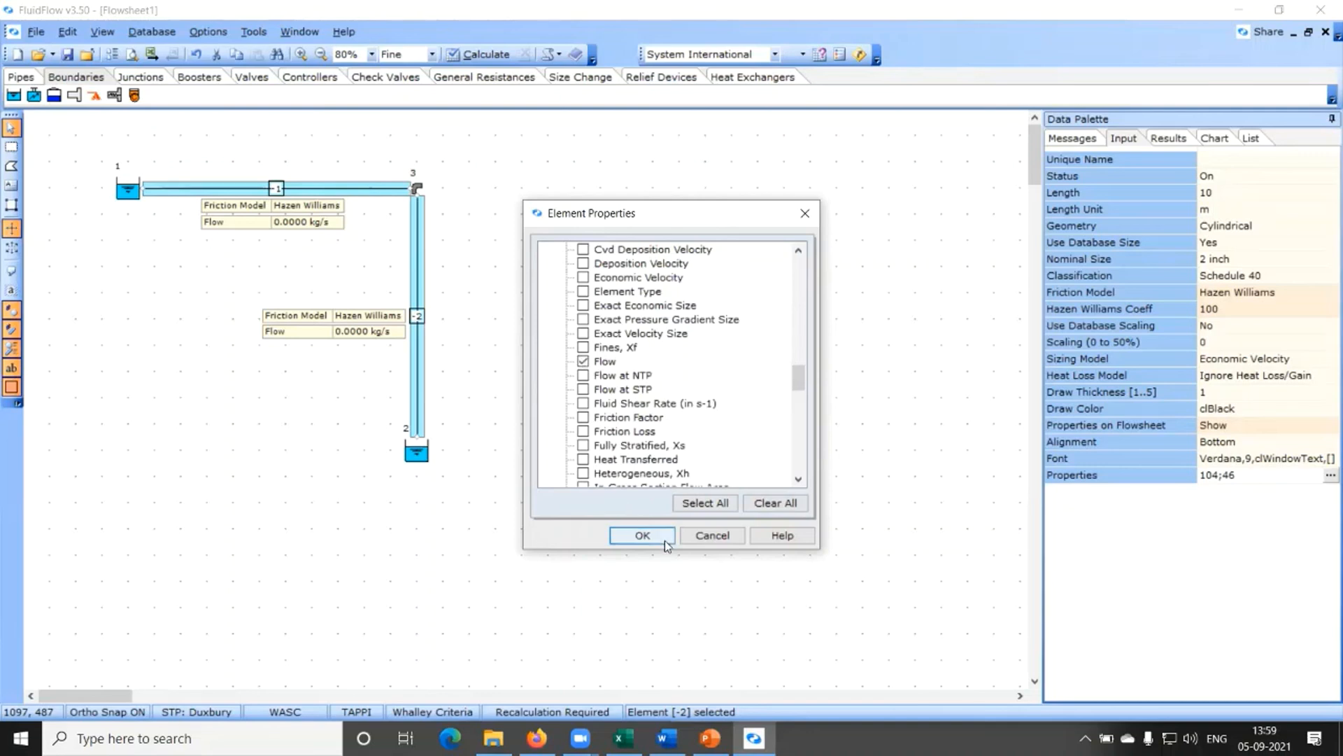
left_click(642, 535)
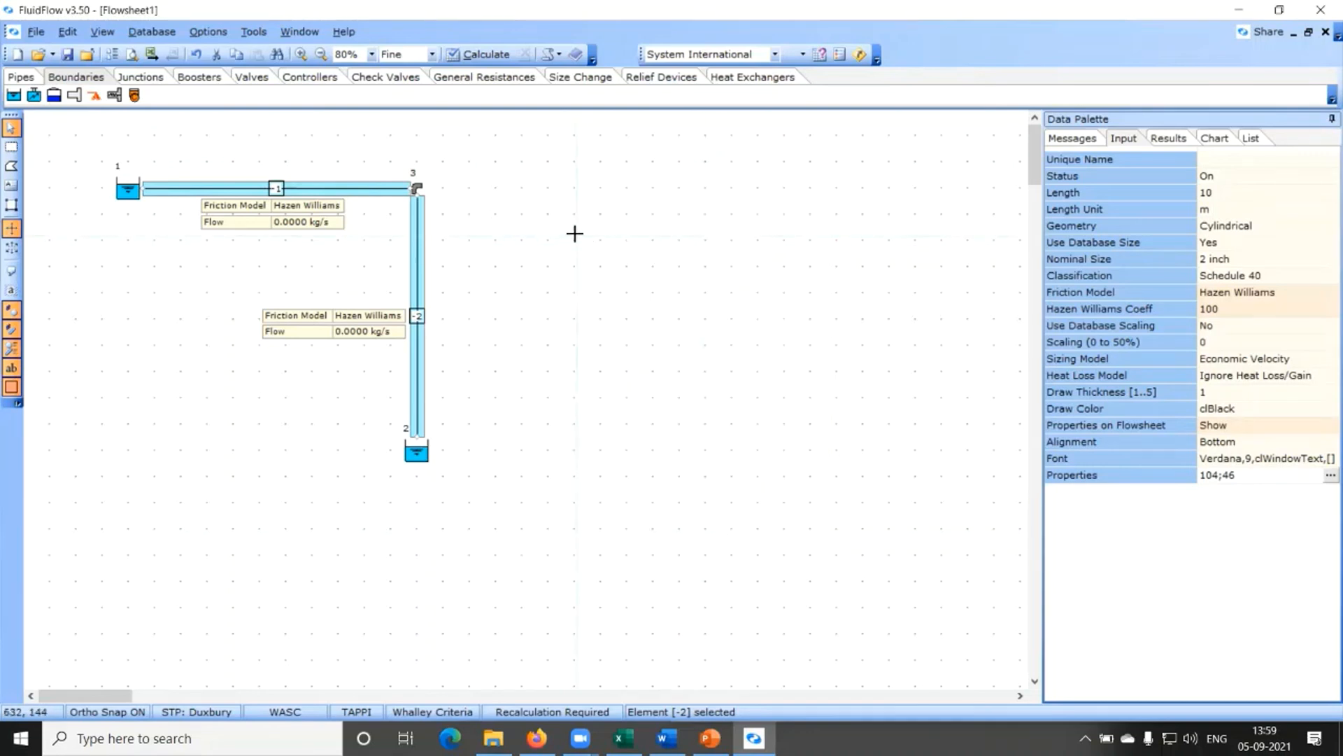
left_click(537, 168)
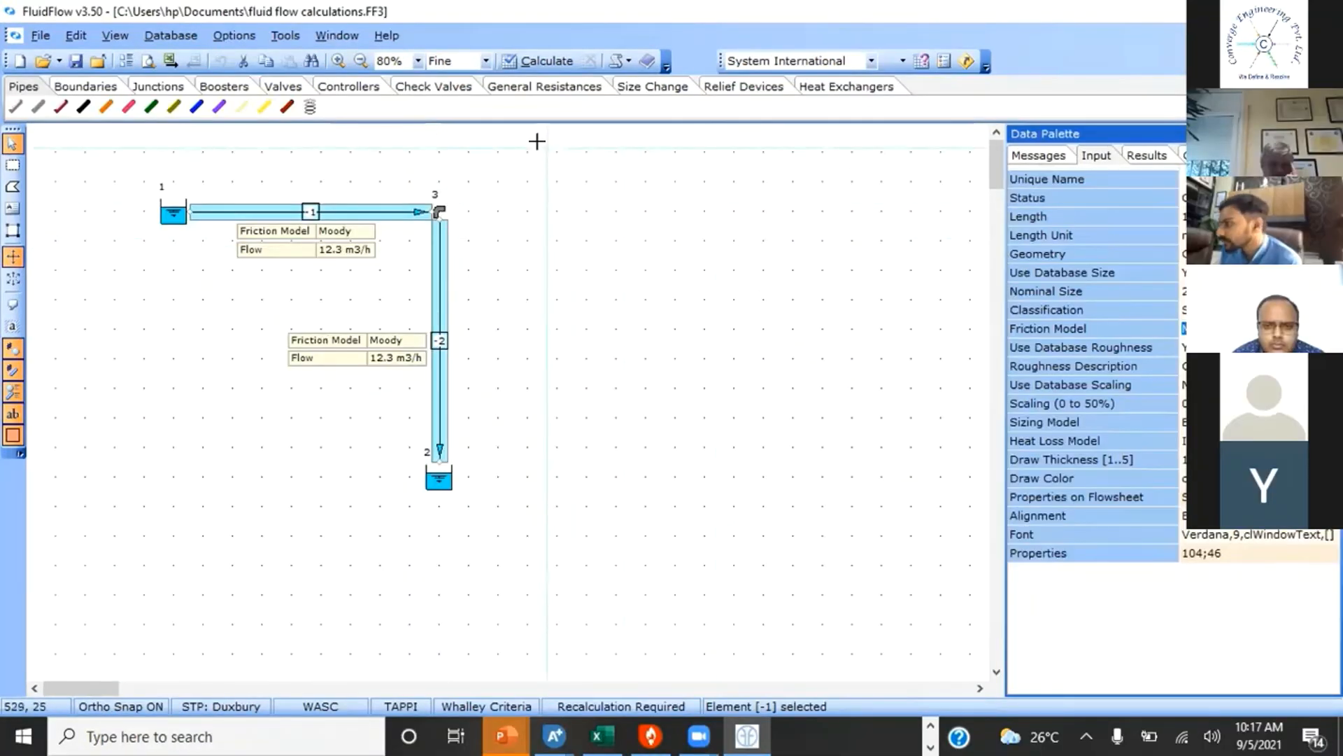
Calculate the two-reservoir network with the Moody friction model and clear the pipe selection.
left_click(546, 62)
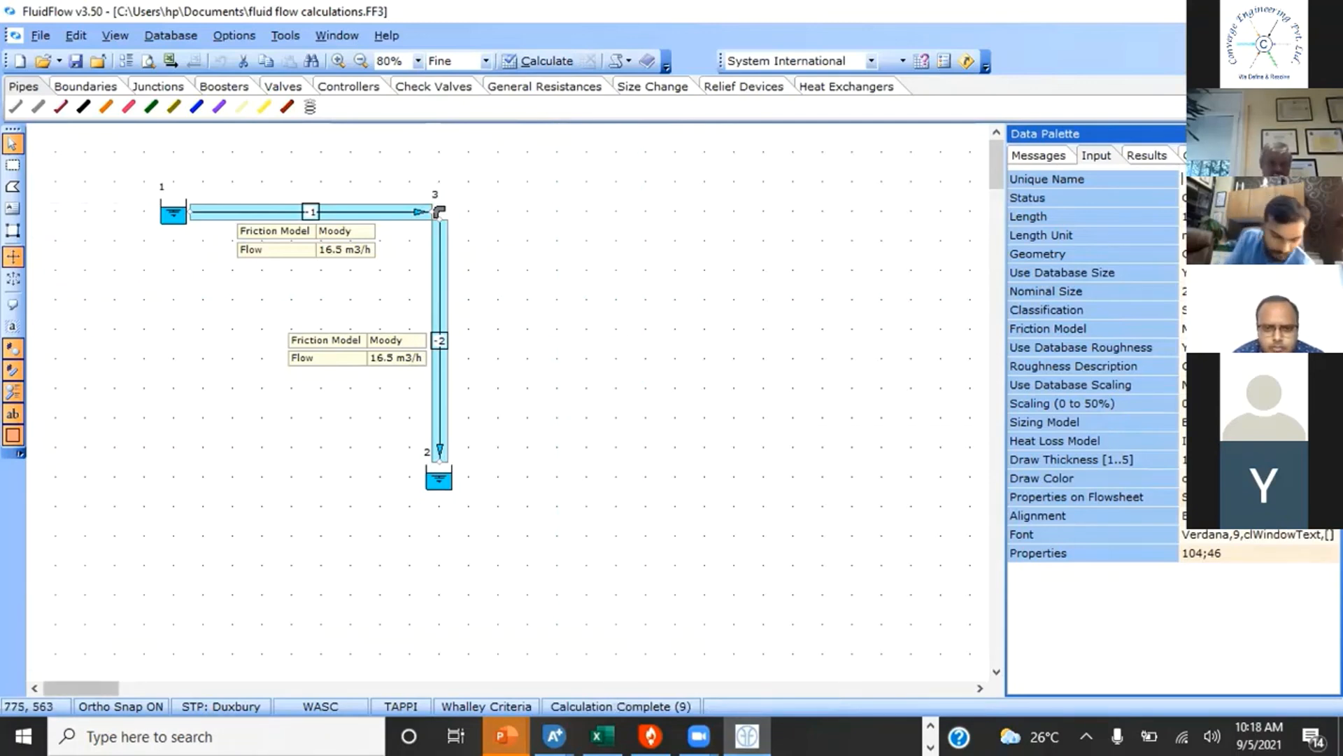
left_click(686, 721)
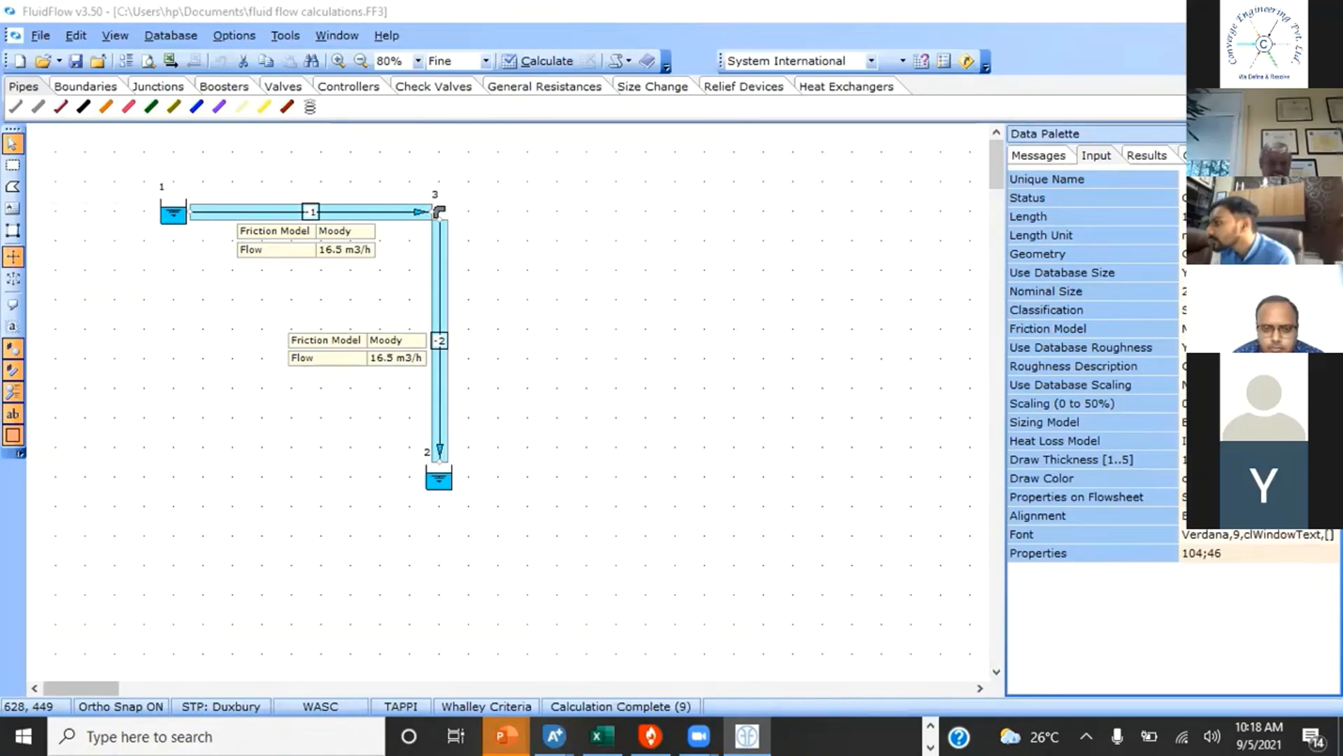
left_click(564, 582)
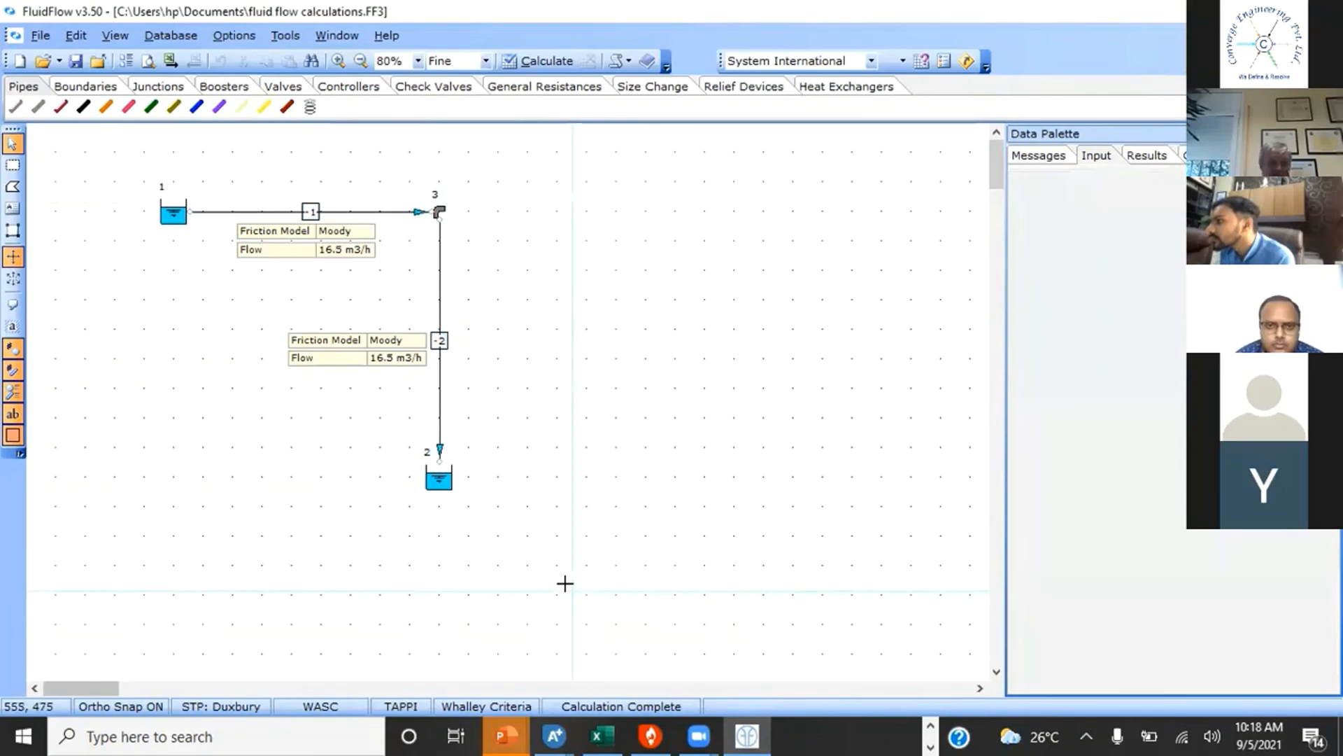